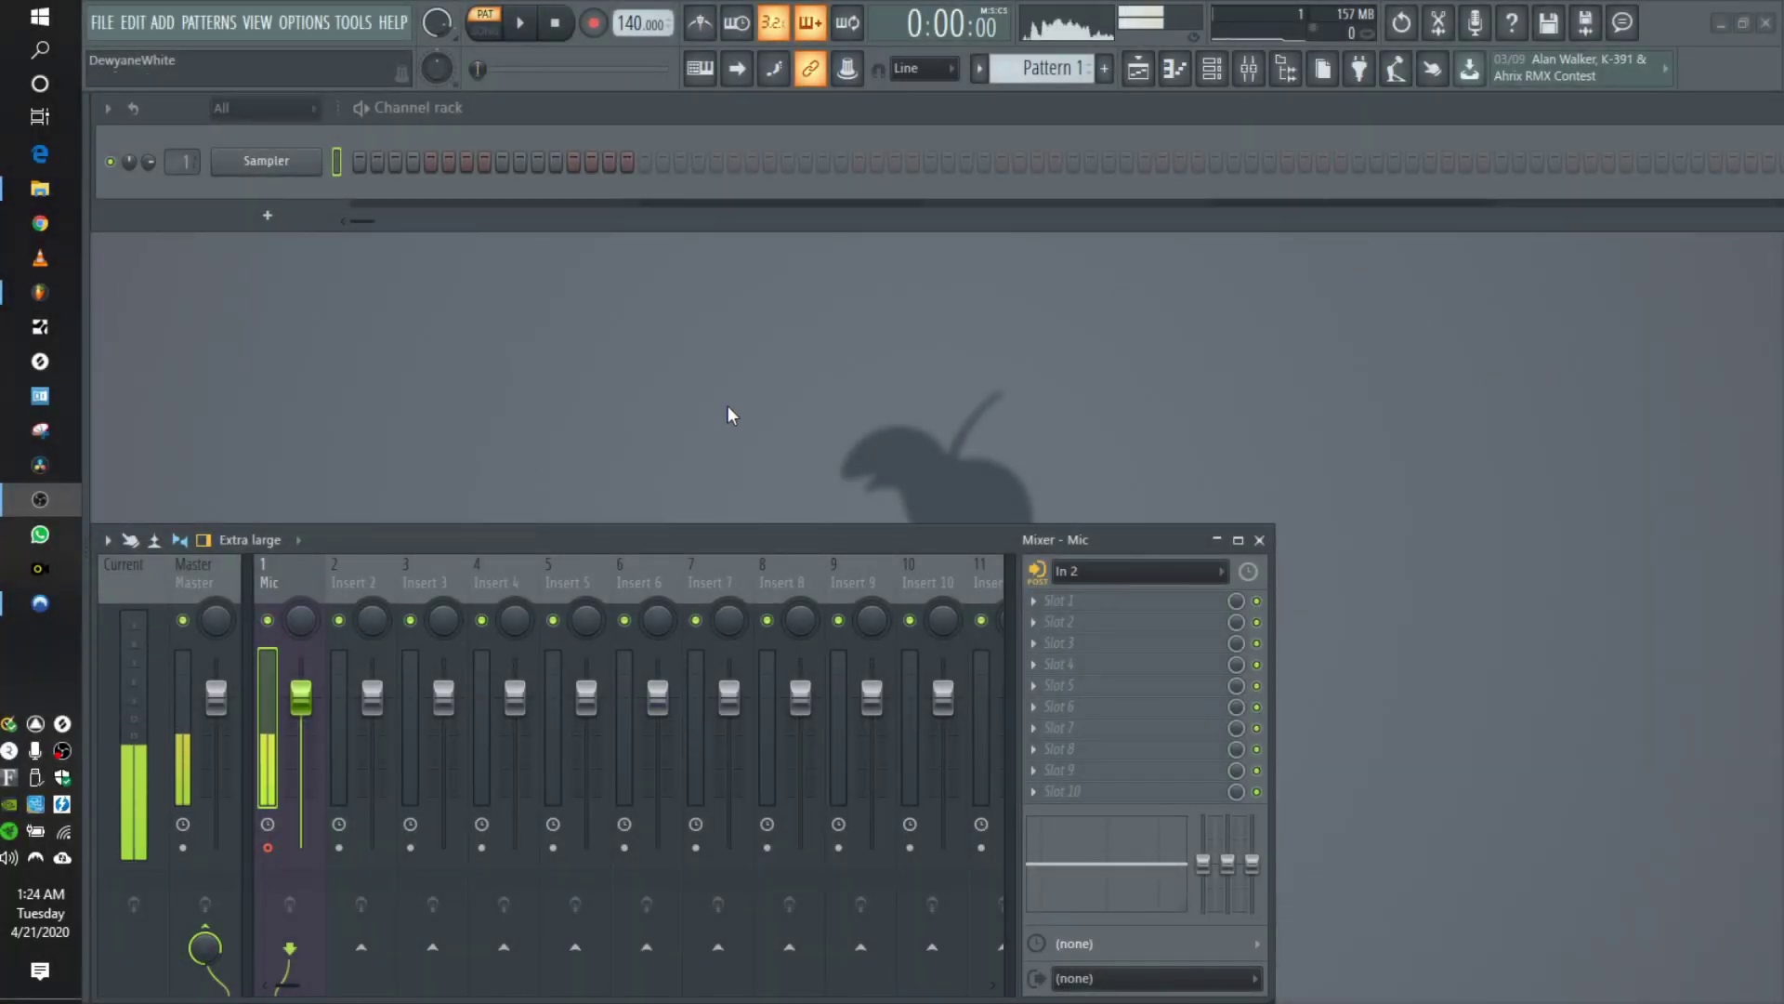
# - Select the Mic mixer track and set its audio input to the mono source In 2
pyautogui.click(294, 561)
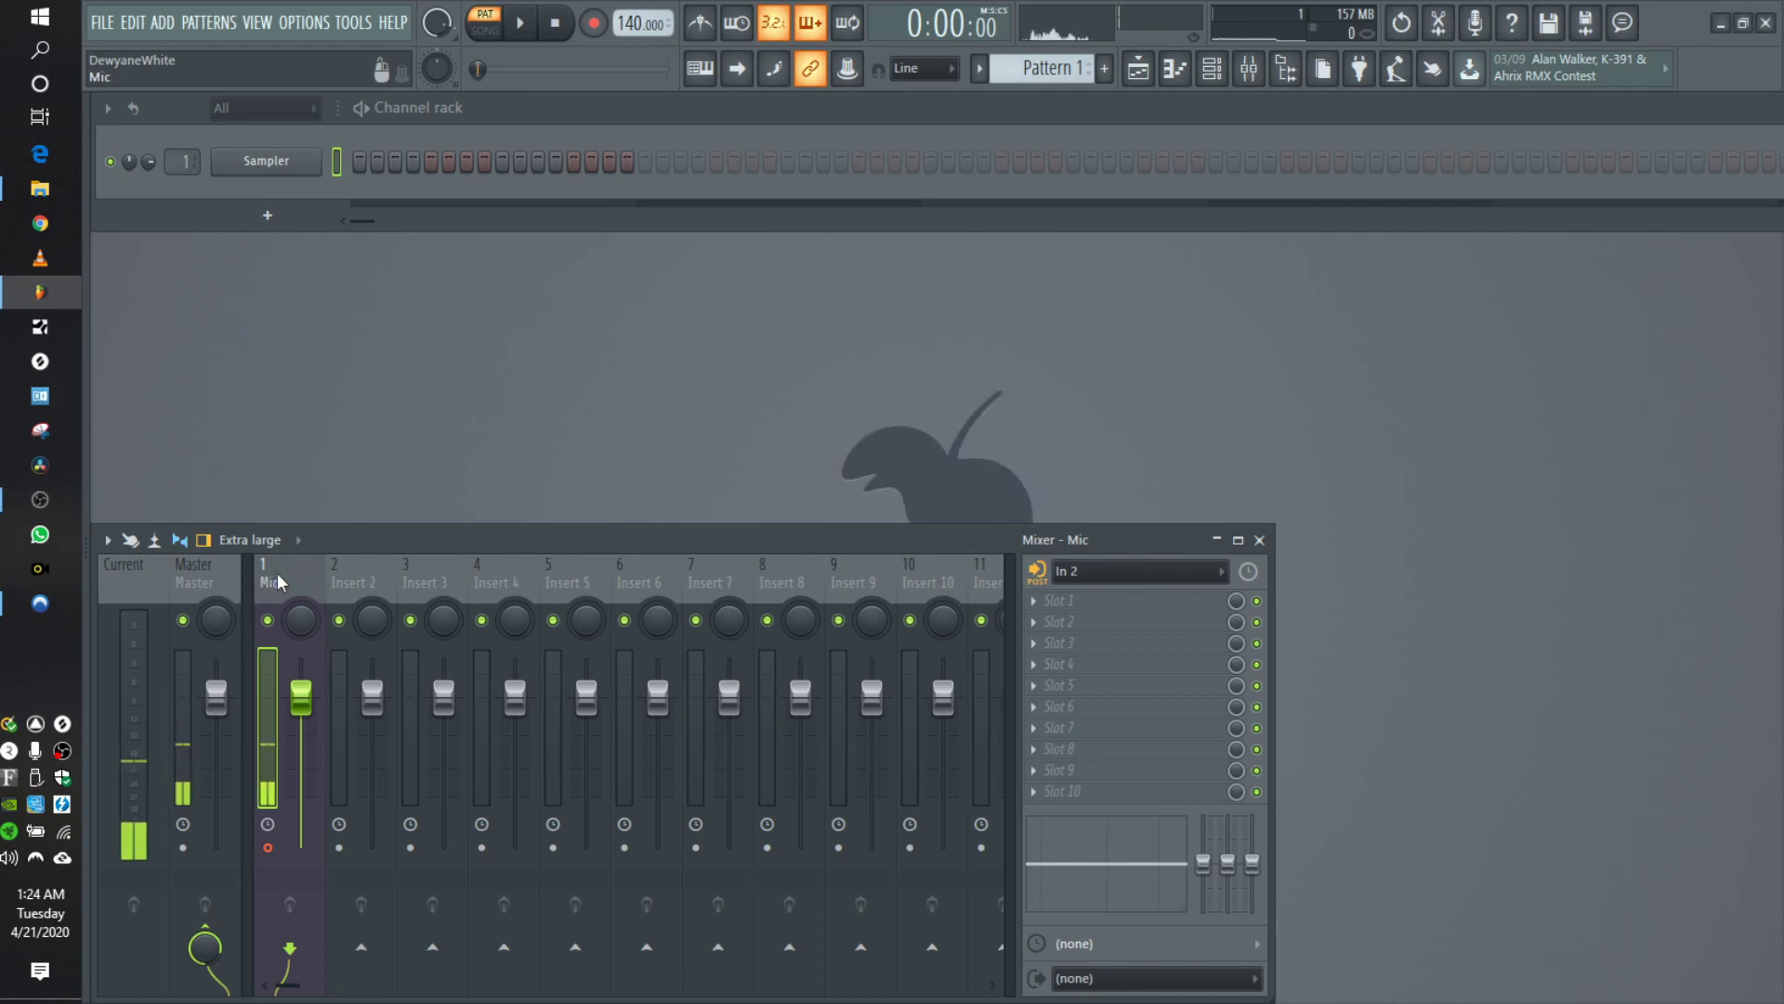
pyautogui.moveTo(394, 537)
pyautogui.mouseDown()
pyautogui.moveTo(437, 512)
pyautogui.moveTo(404, 514)
pyautogui.moveTo(404, 537)
pyautogui.mouseUp()
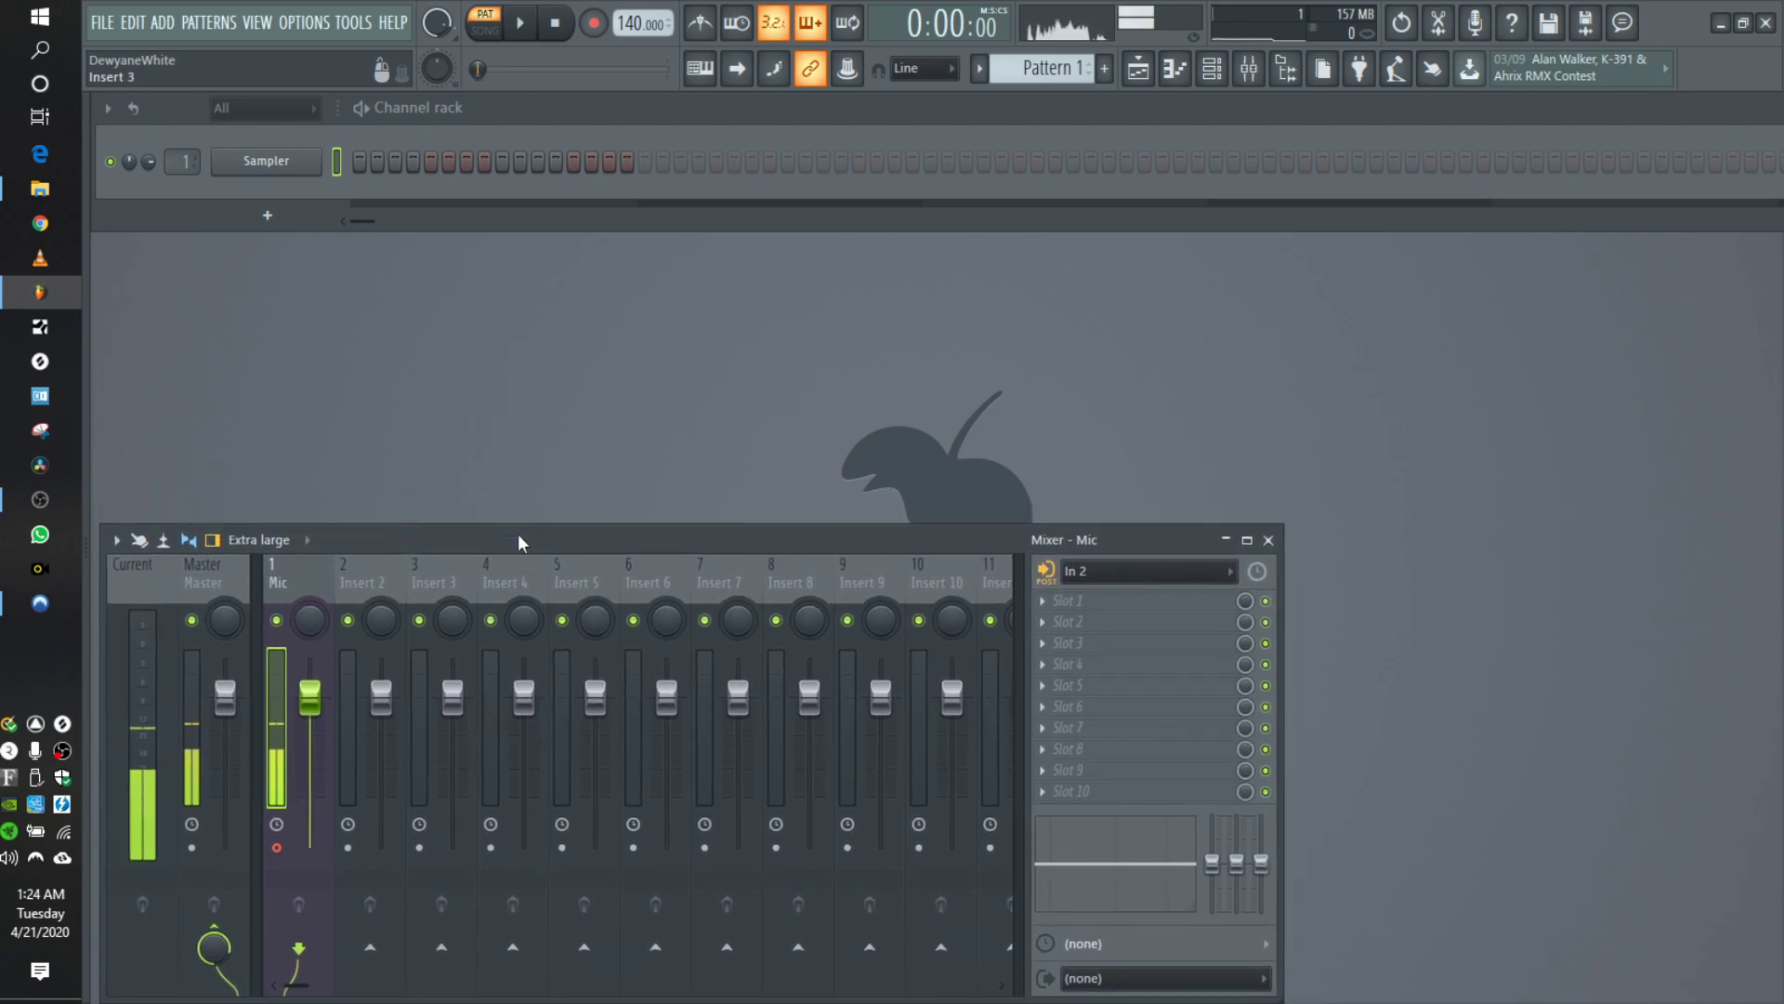
pyautogui.click(1270, 539)
pyautogui.click(1254, 73)
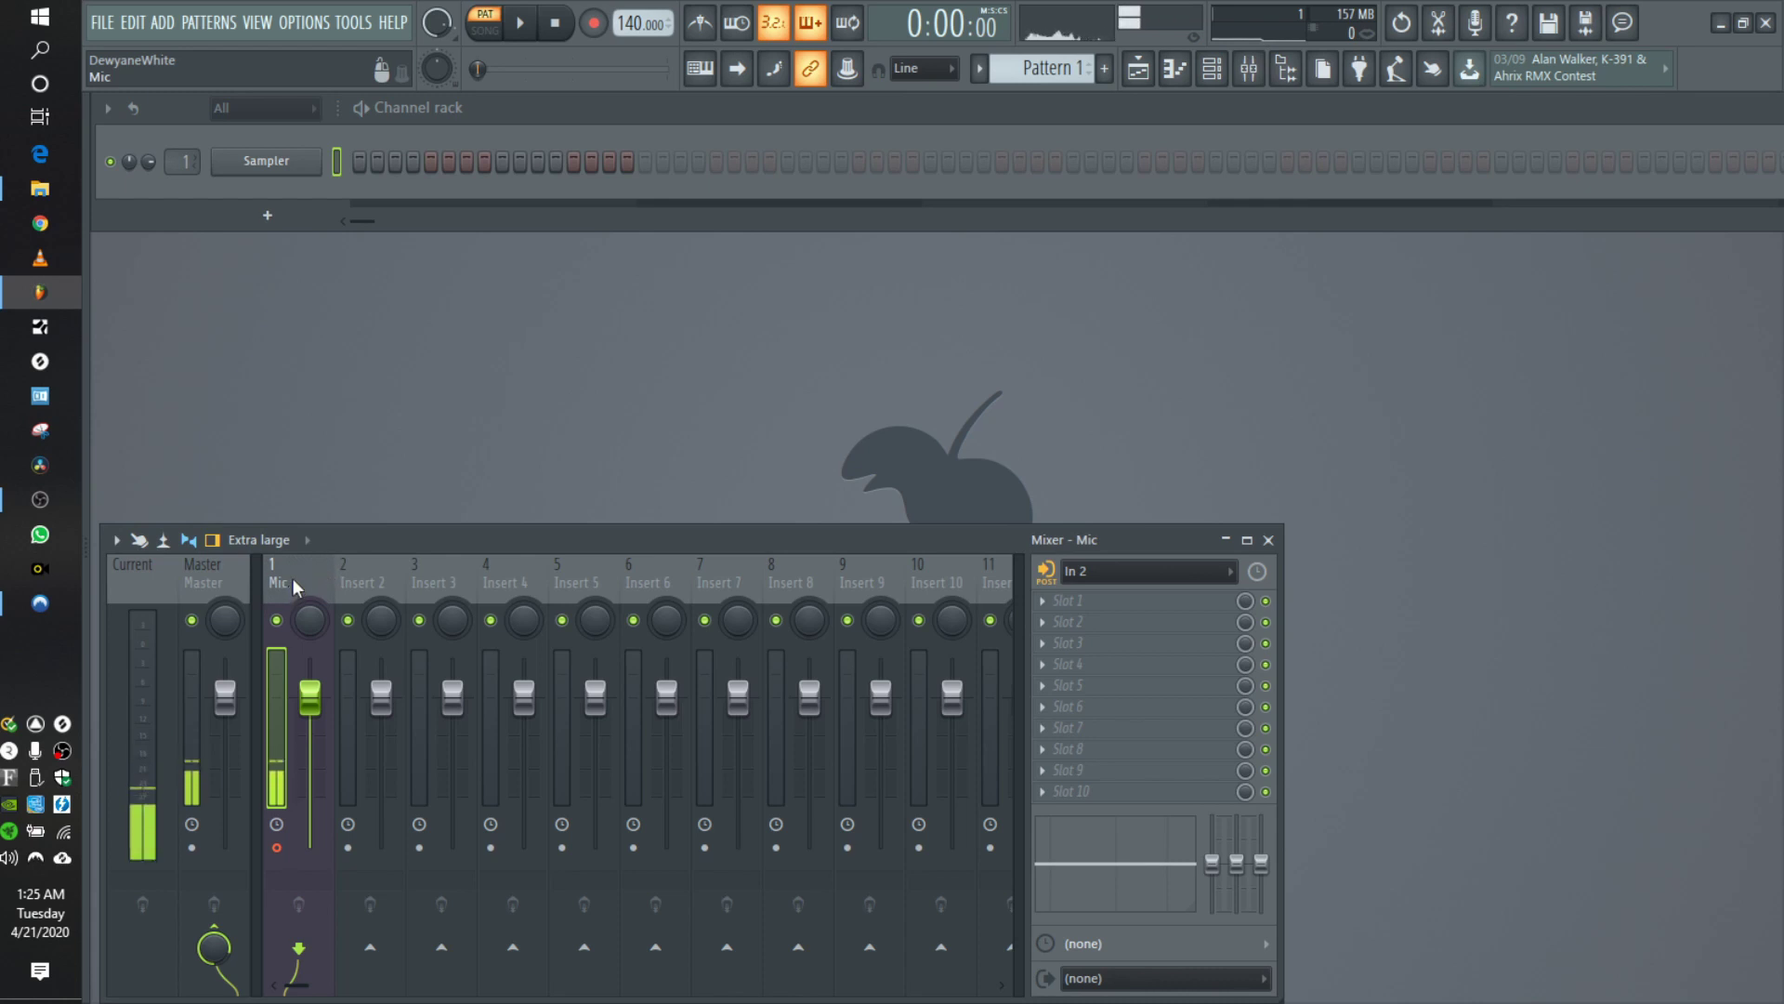
pyautogui.click(1114, 579)
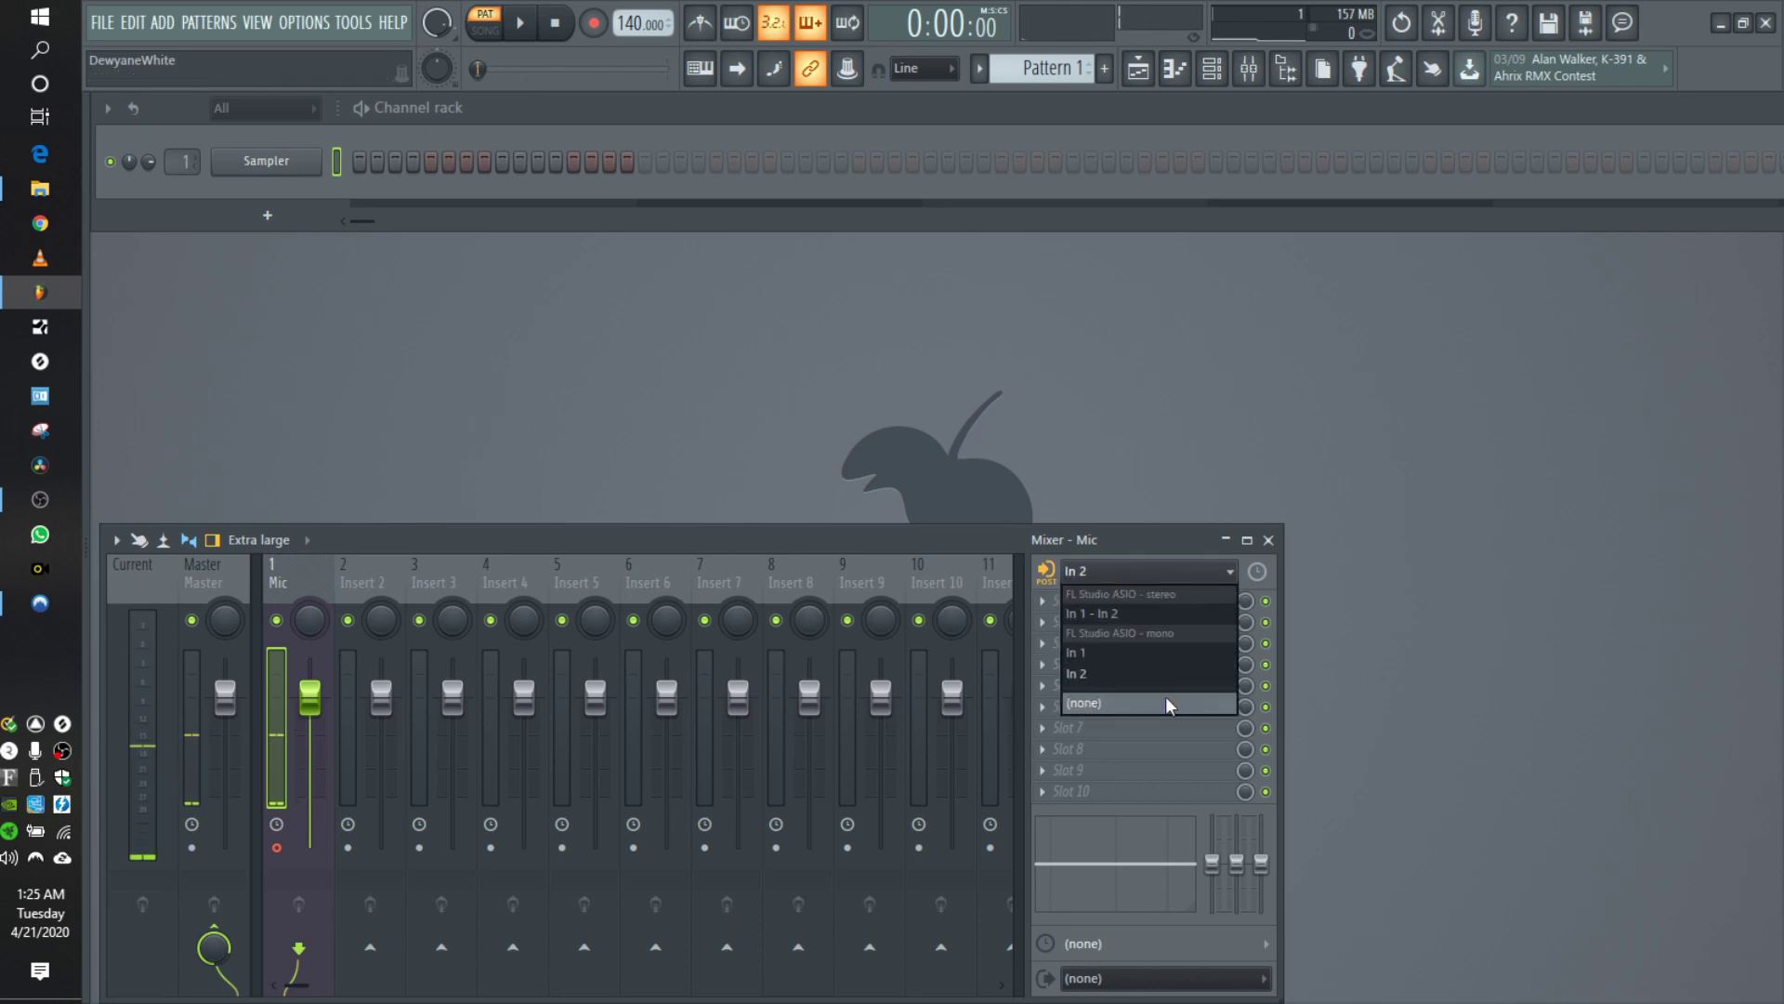
pyautogui.click(1097, 672)
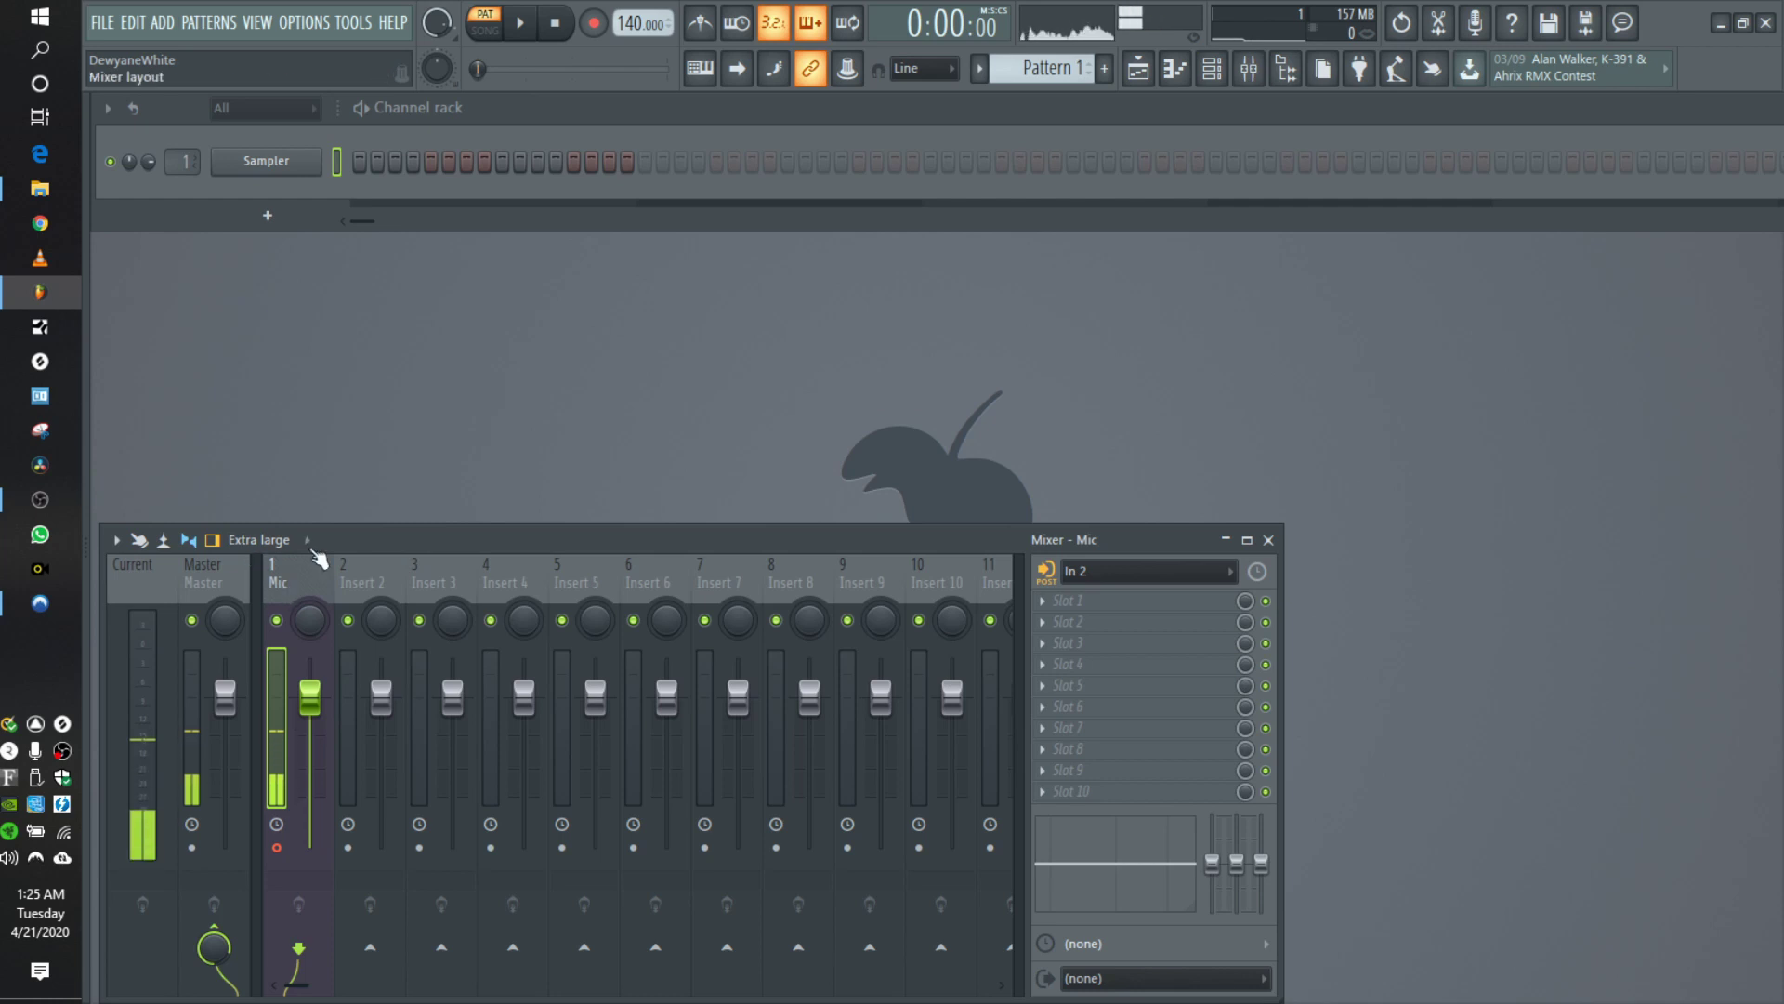
pyautogui.moveTo(366, 539)
pyautogui.mouseDown()
pyautogui.moveTo(531, 420)
pyautogui.moveTo(361, 375)
pyautogui.moveTo(544, 377)
pyautogui.moveTo(353, 541)
pyautogui.mouseUp()
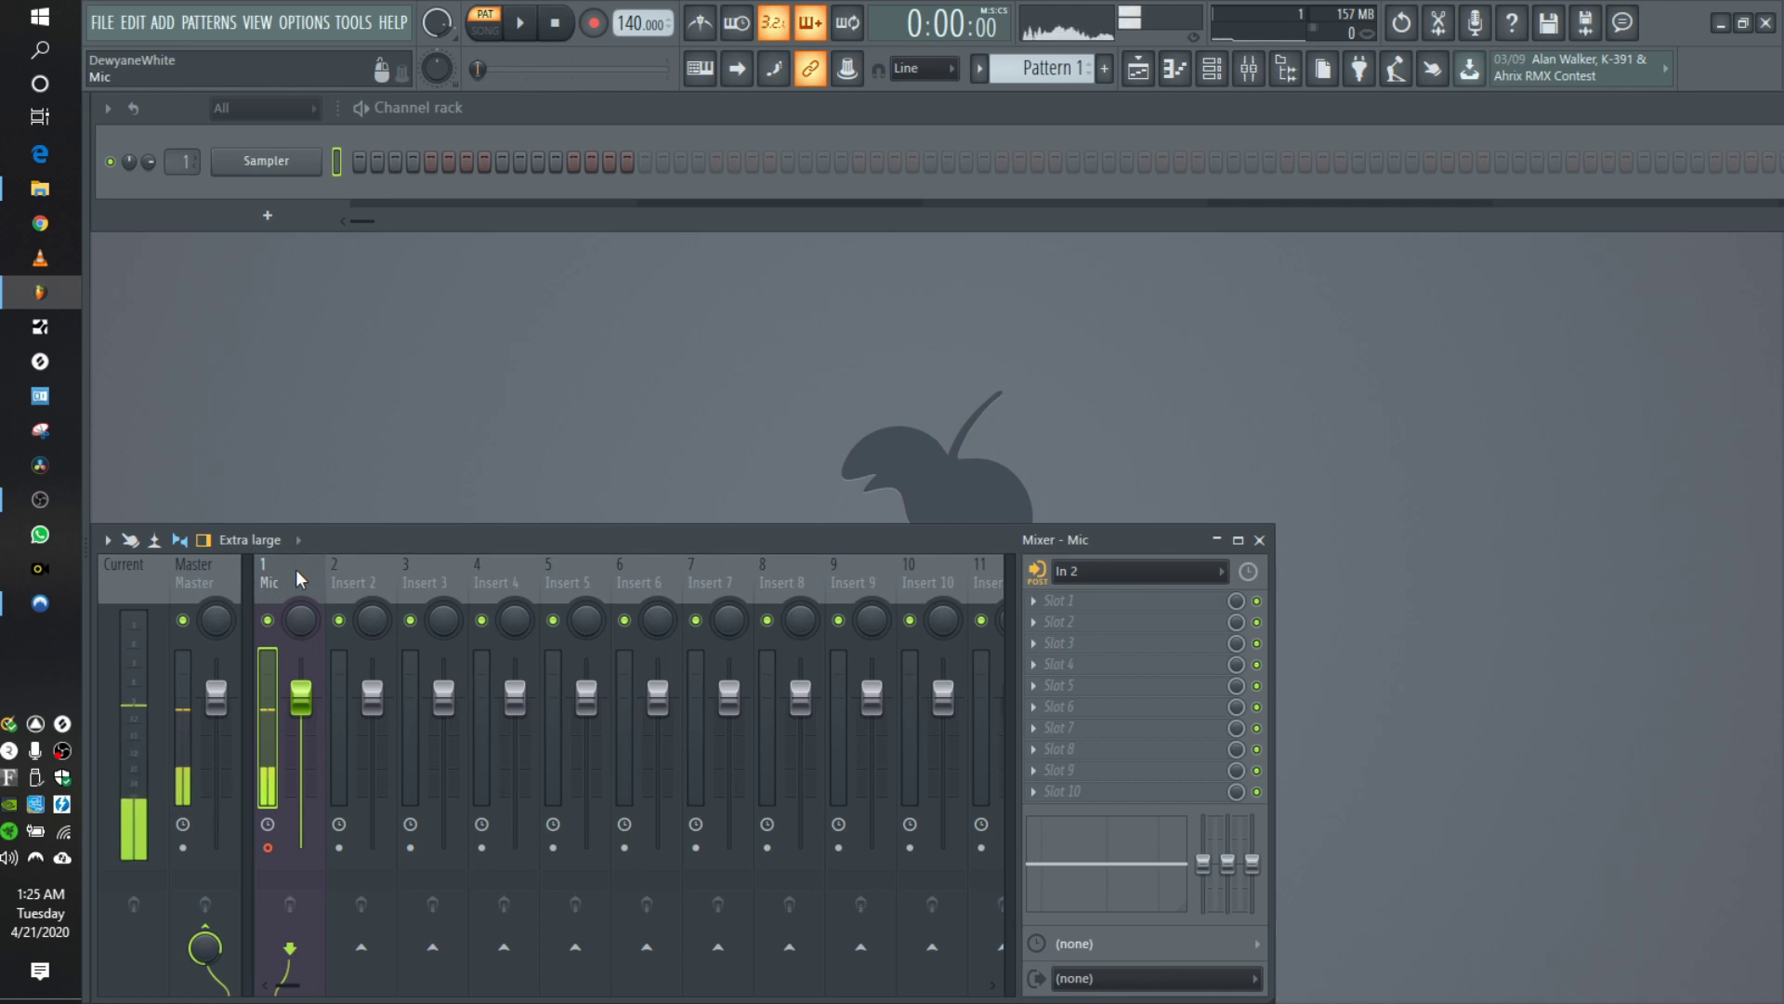
# - Load the OVox Stereo effect into the first slot of mixer track Insert 2
pyautogui.click(344, 561)
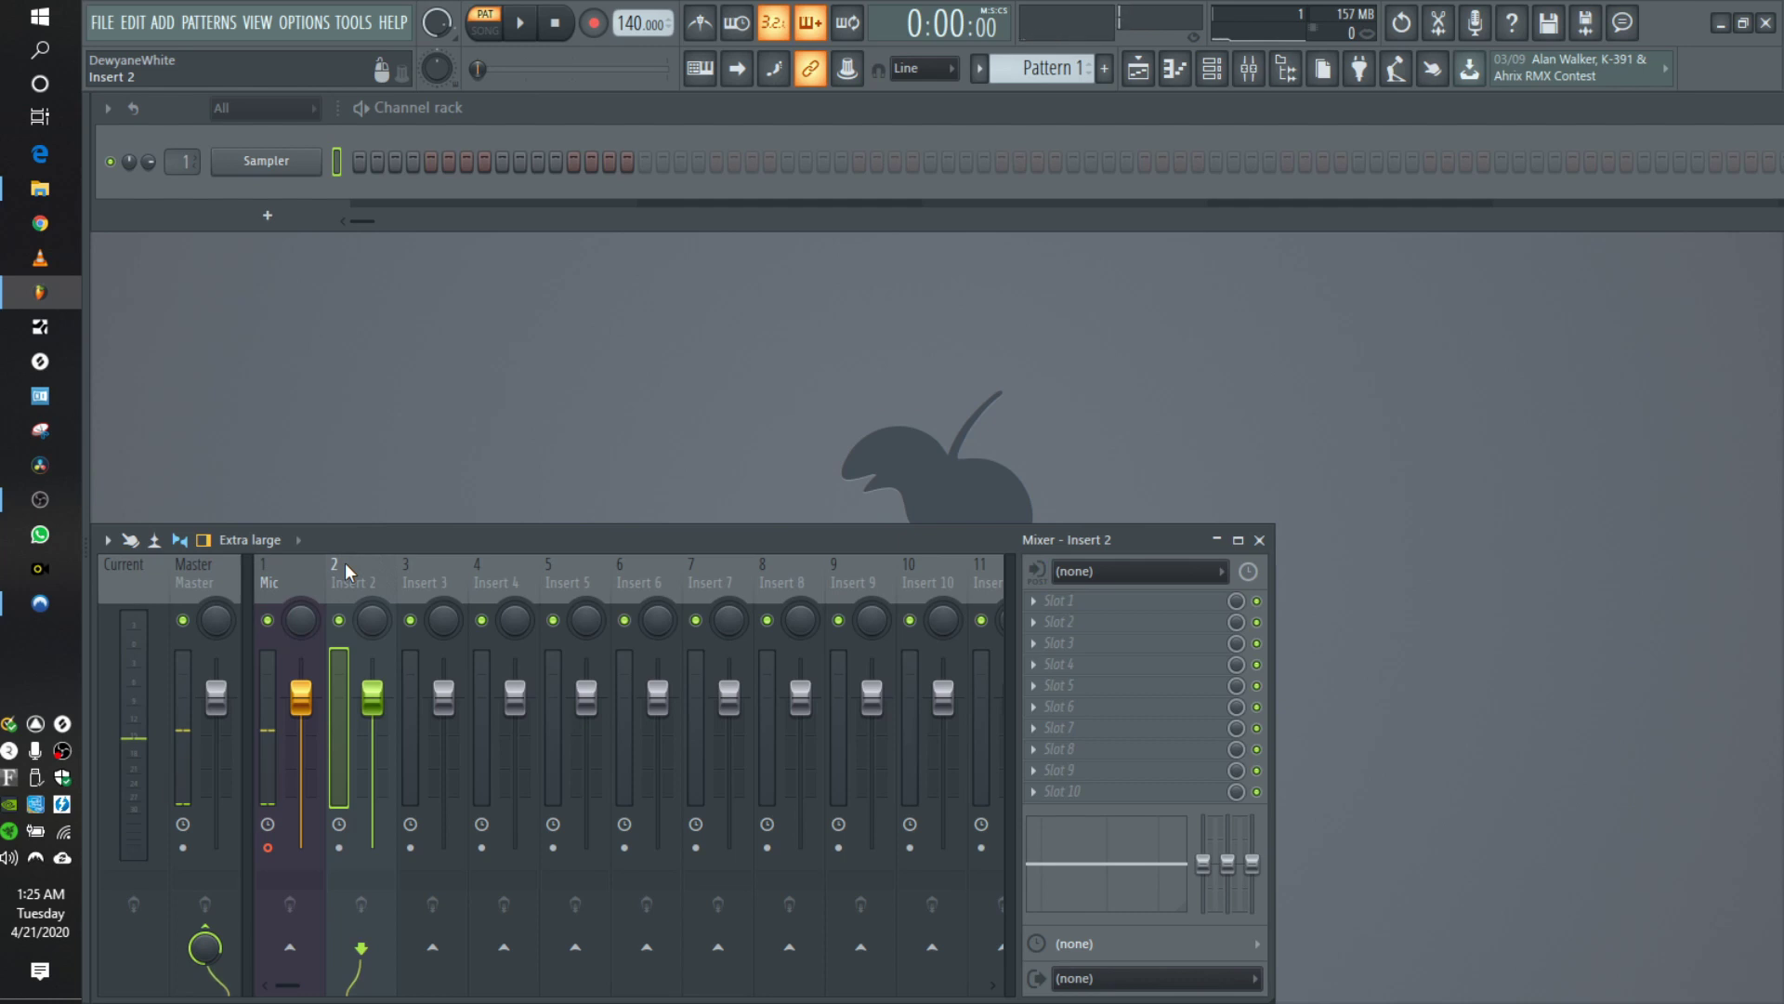
pyautogui.click(1037, 596)
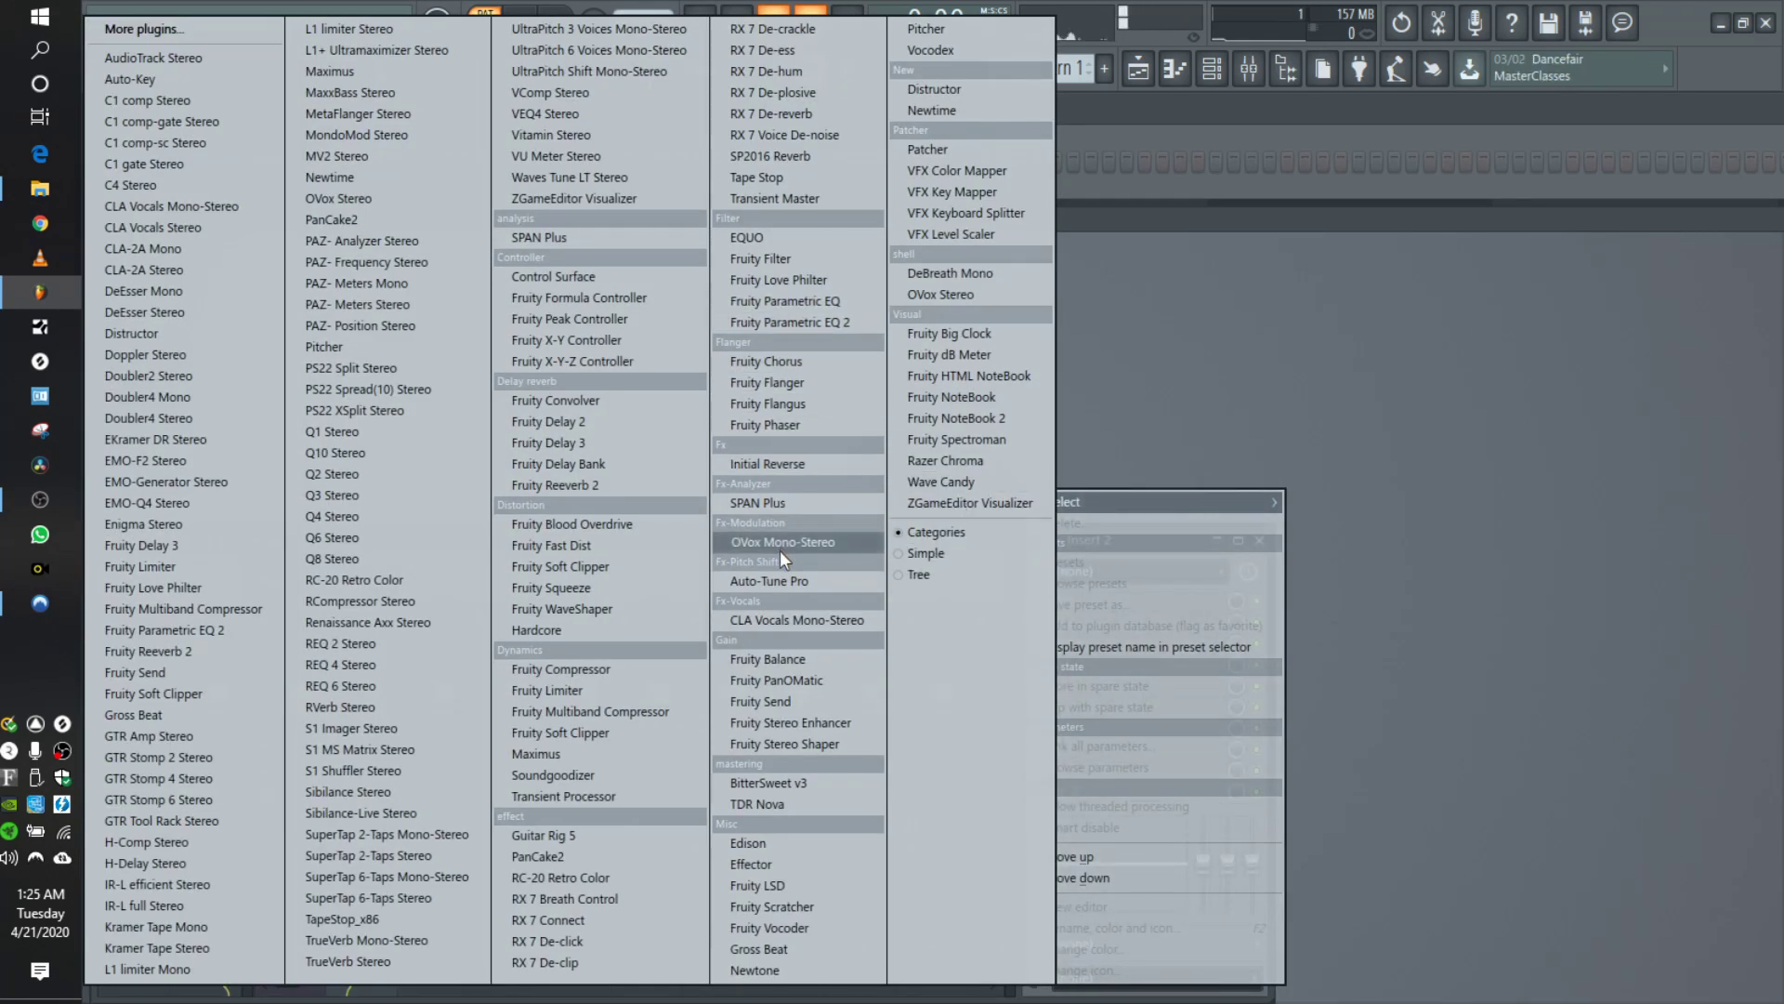
pyautogui.click(948, 293)
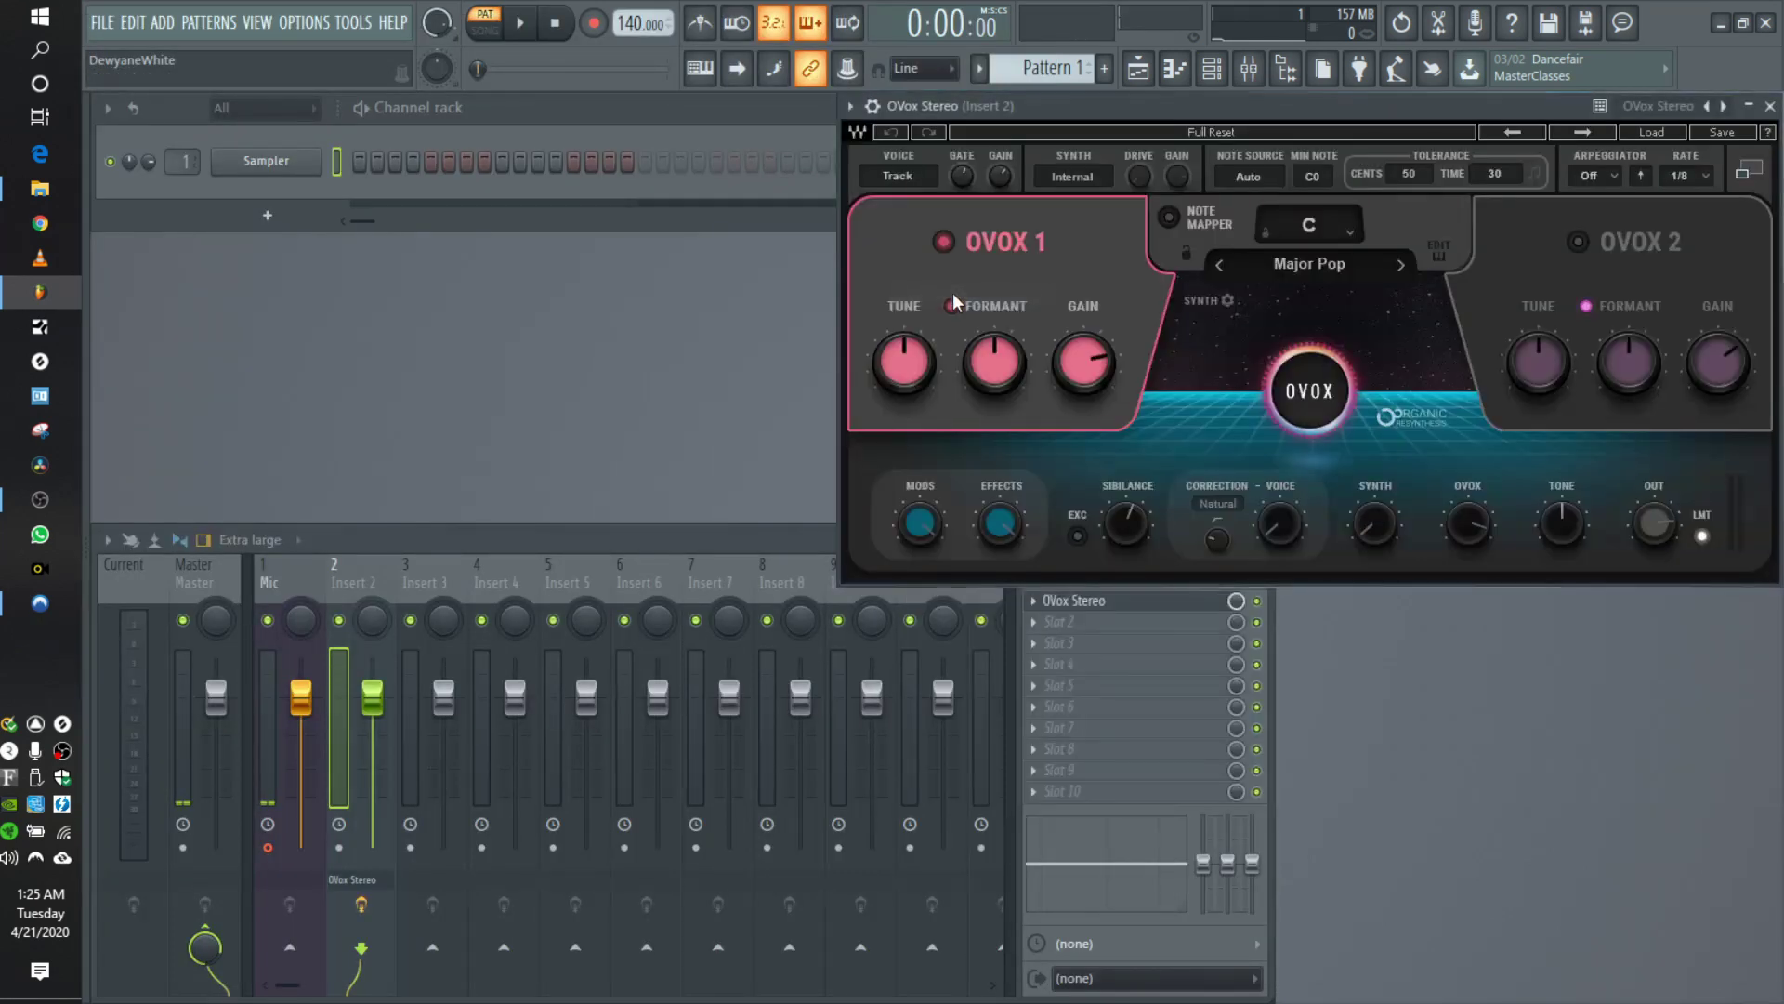
# - Rename mixer track Insert 2 as Ovox
pyautogui.rightClick(349, 573)
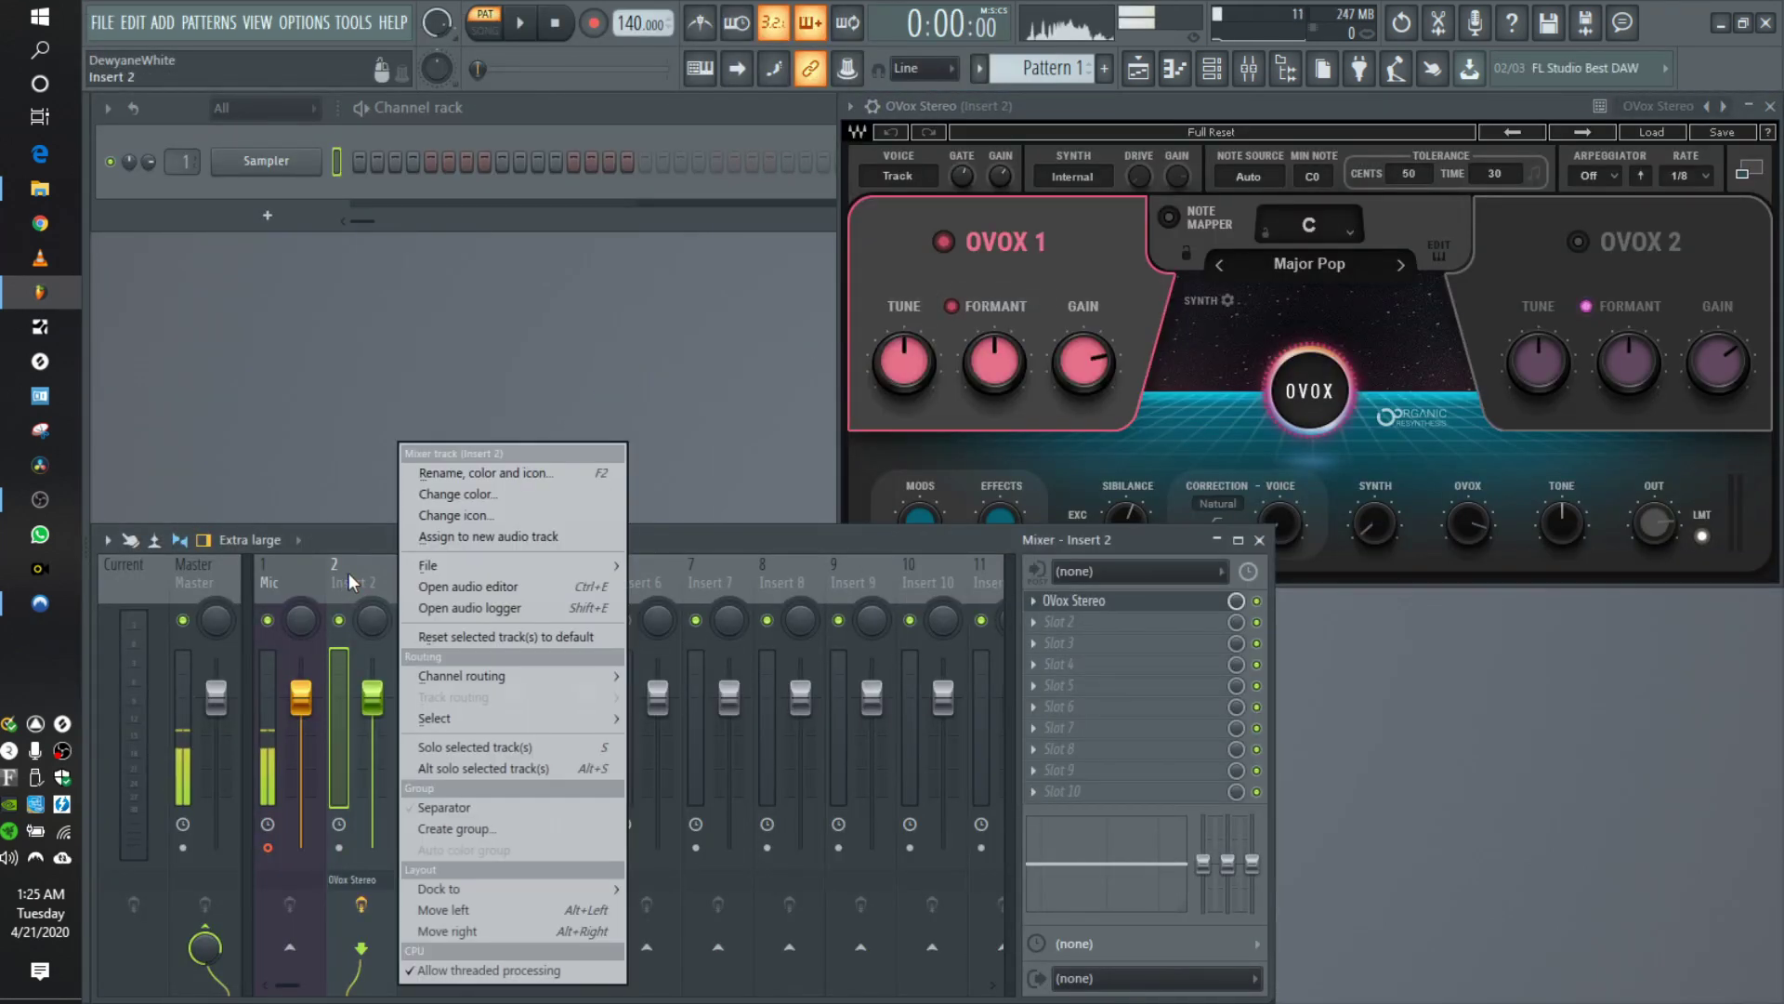
pyautogui.click(483, 474)
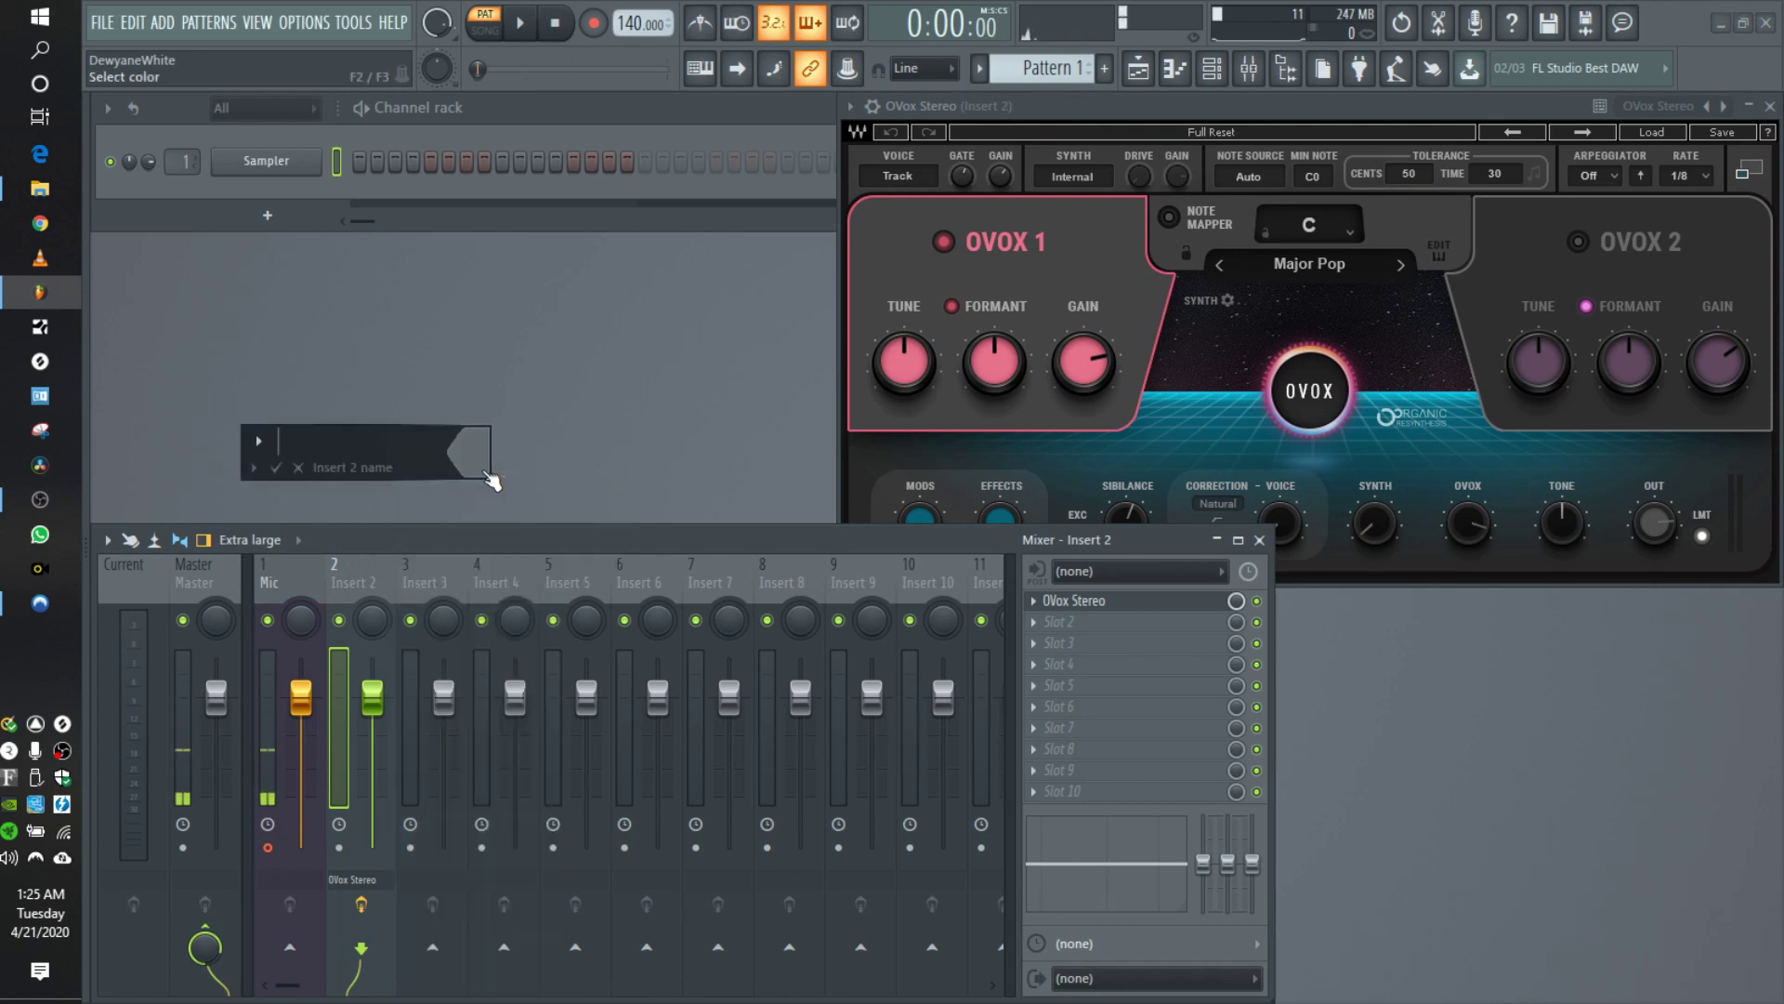
pyautogui.write('Ovox')
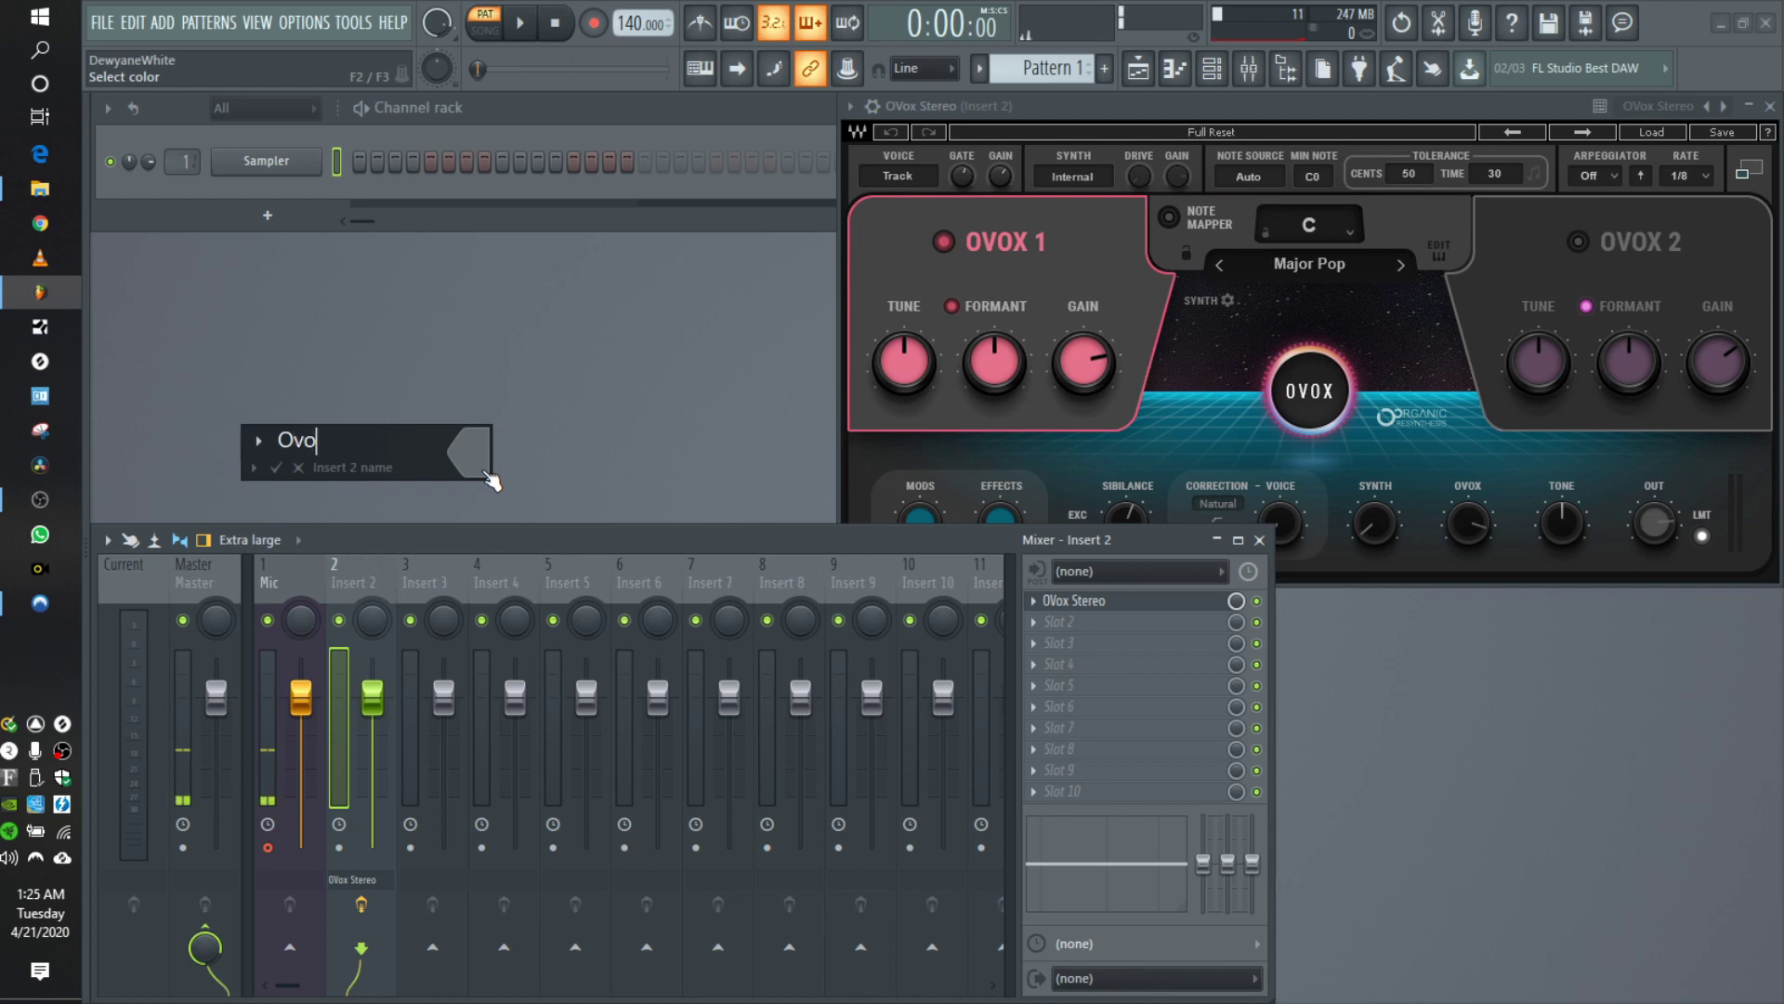
pyautogui.press('Return')
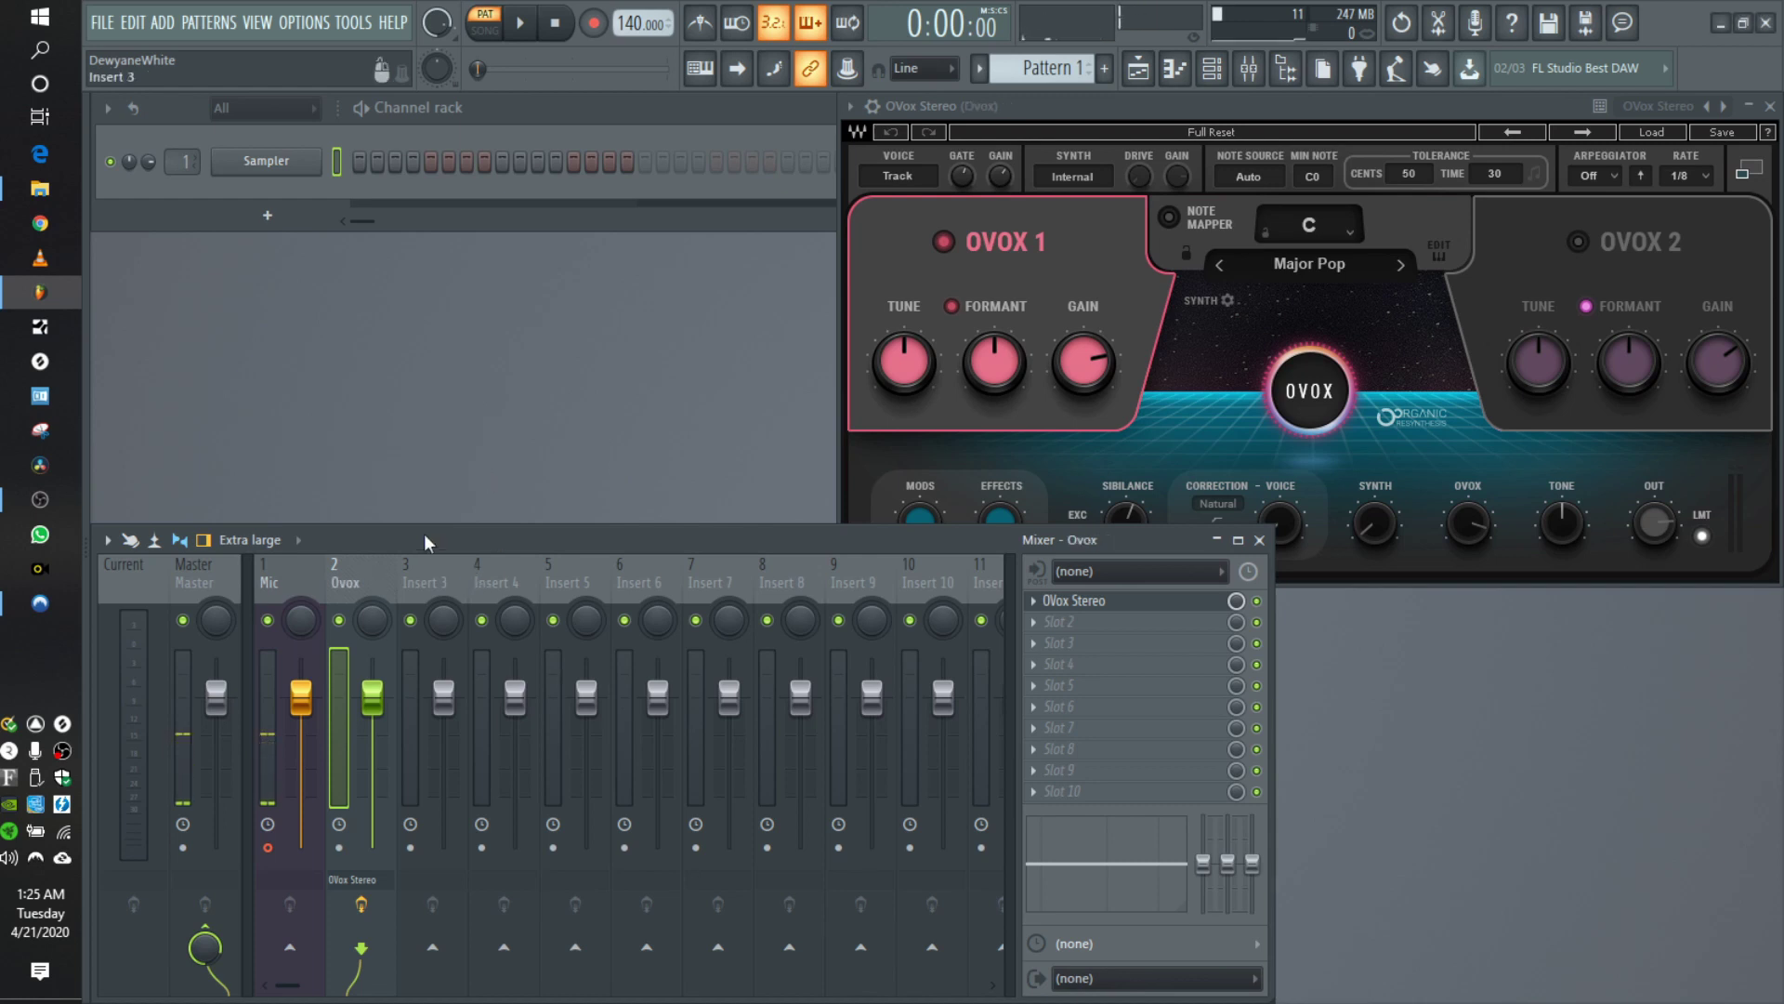
# - Display the OVox Stereo plugin's VST wrapper settings and move its window clear of the mixer tracks
pyautogui.click(304, 575)
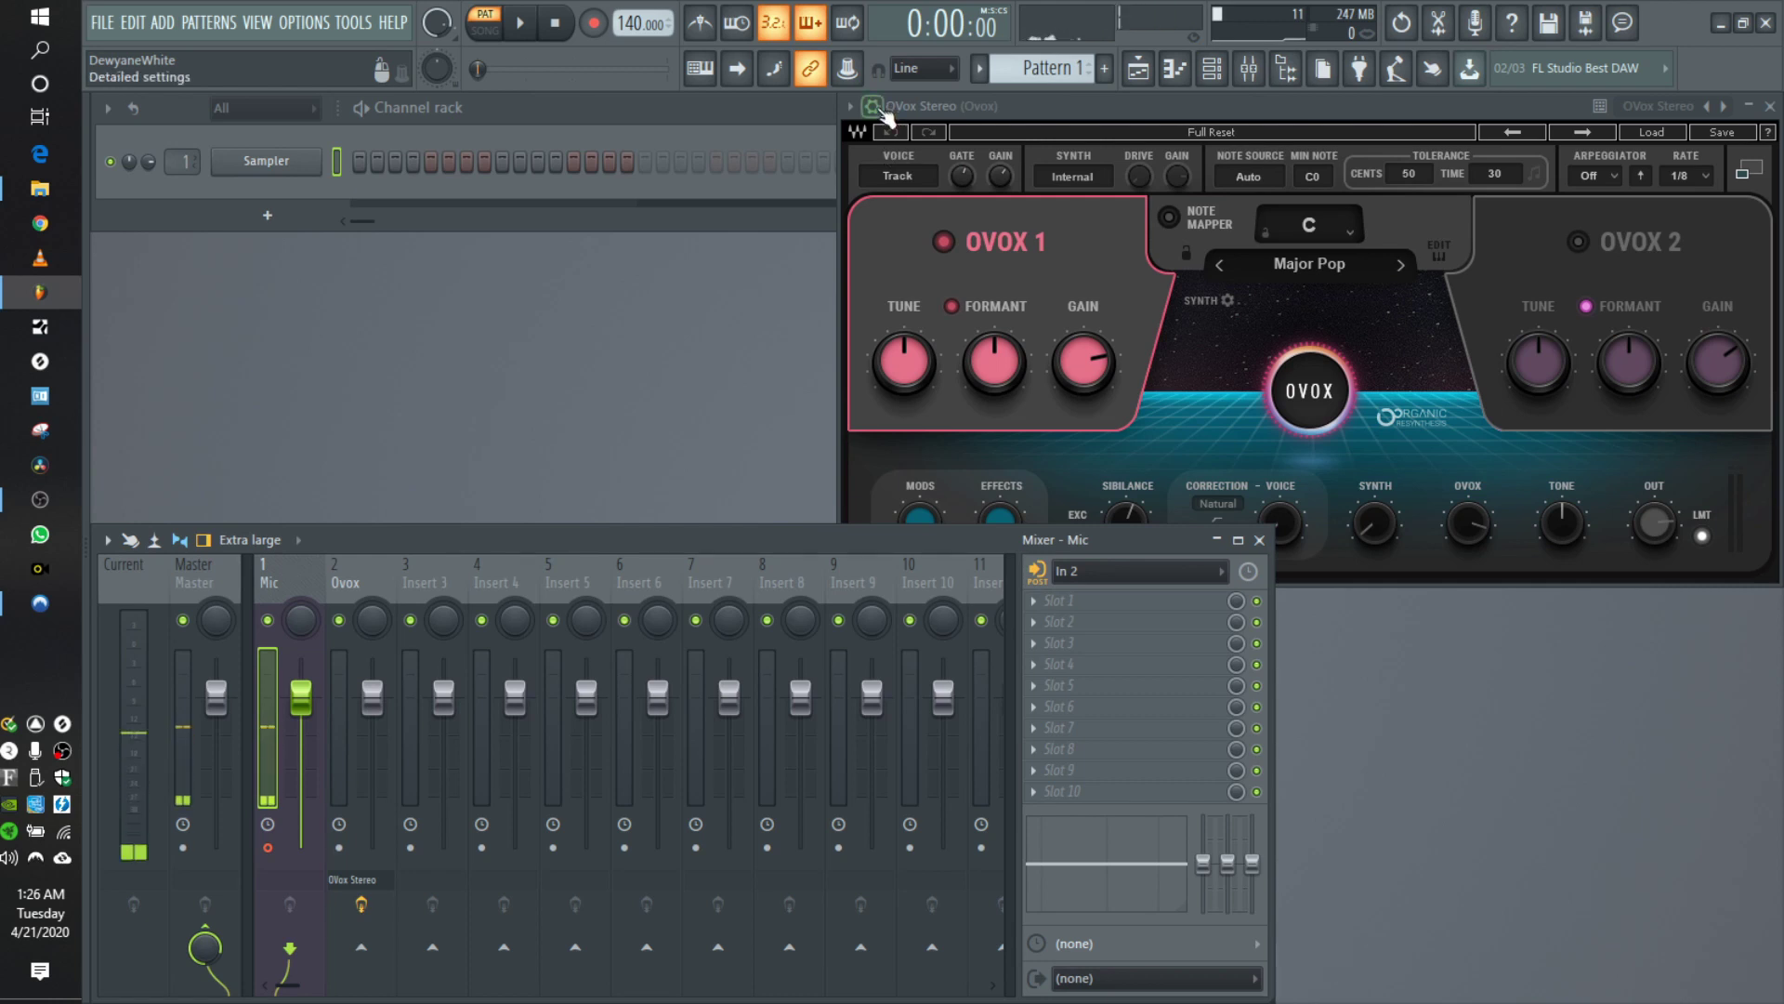
pyautogui.moveTo(920, 106); pyautogui.dragTo(752, 159)
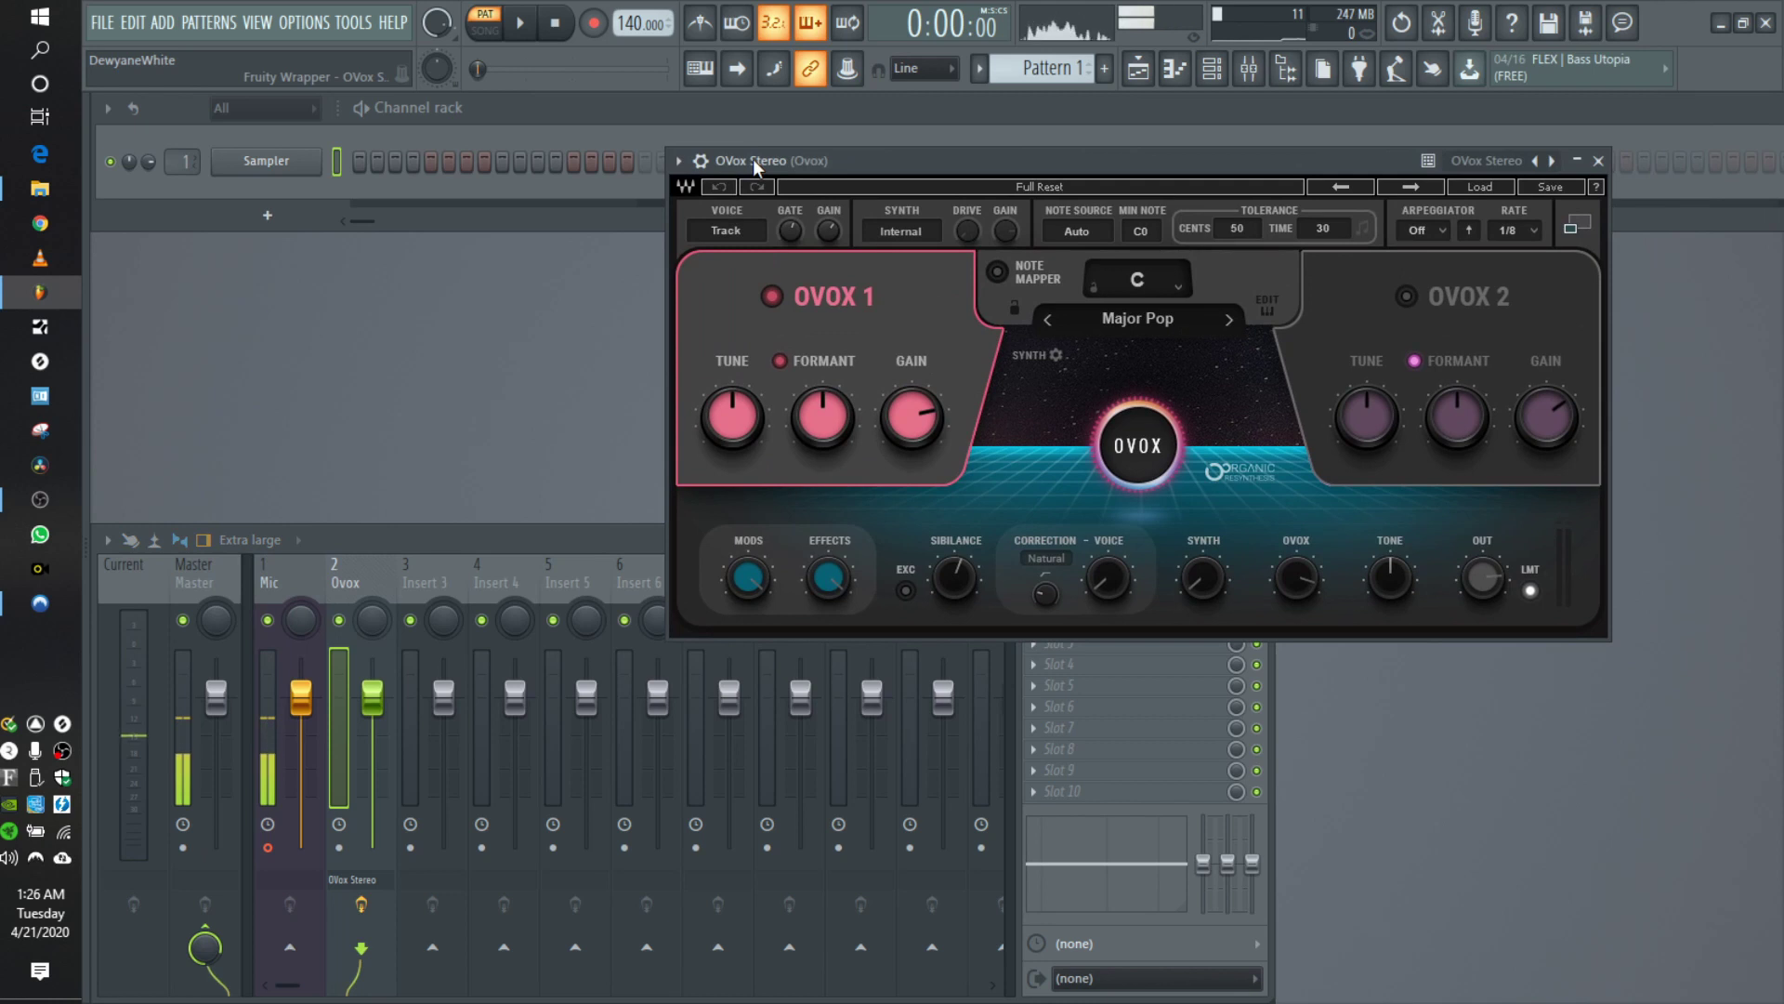
pyautogui.click(707, 165)
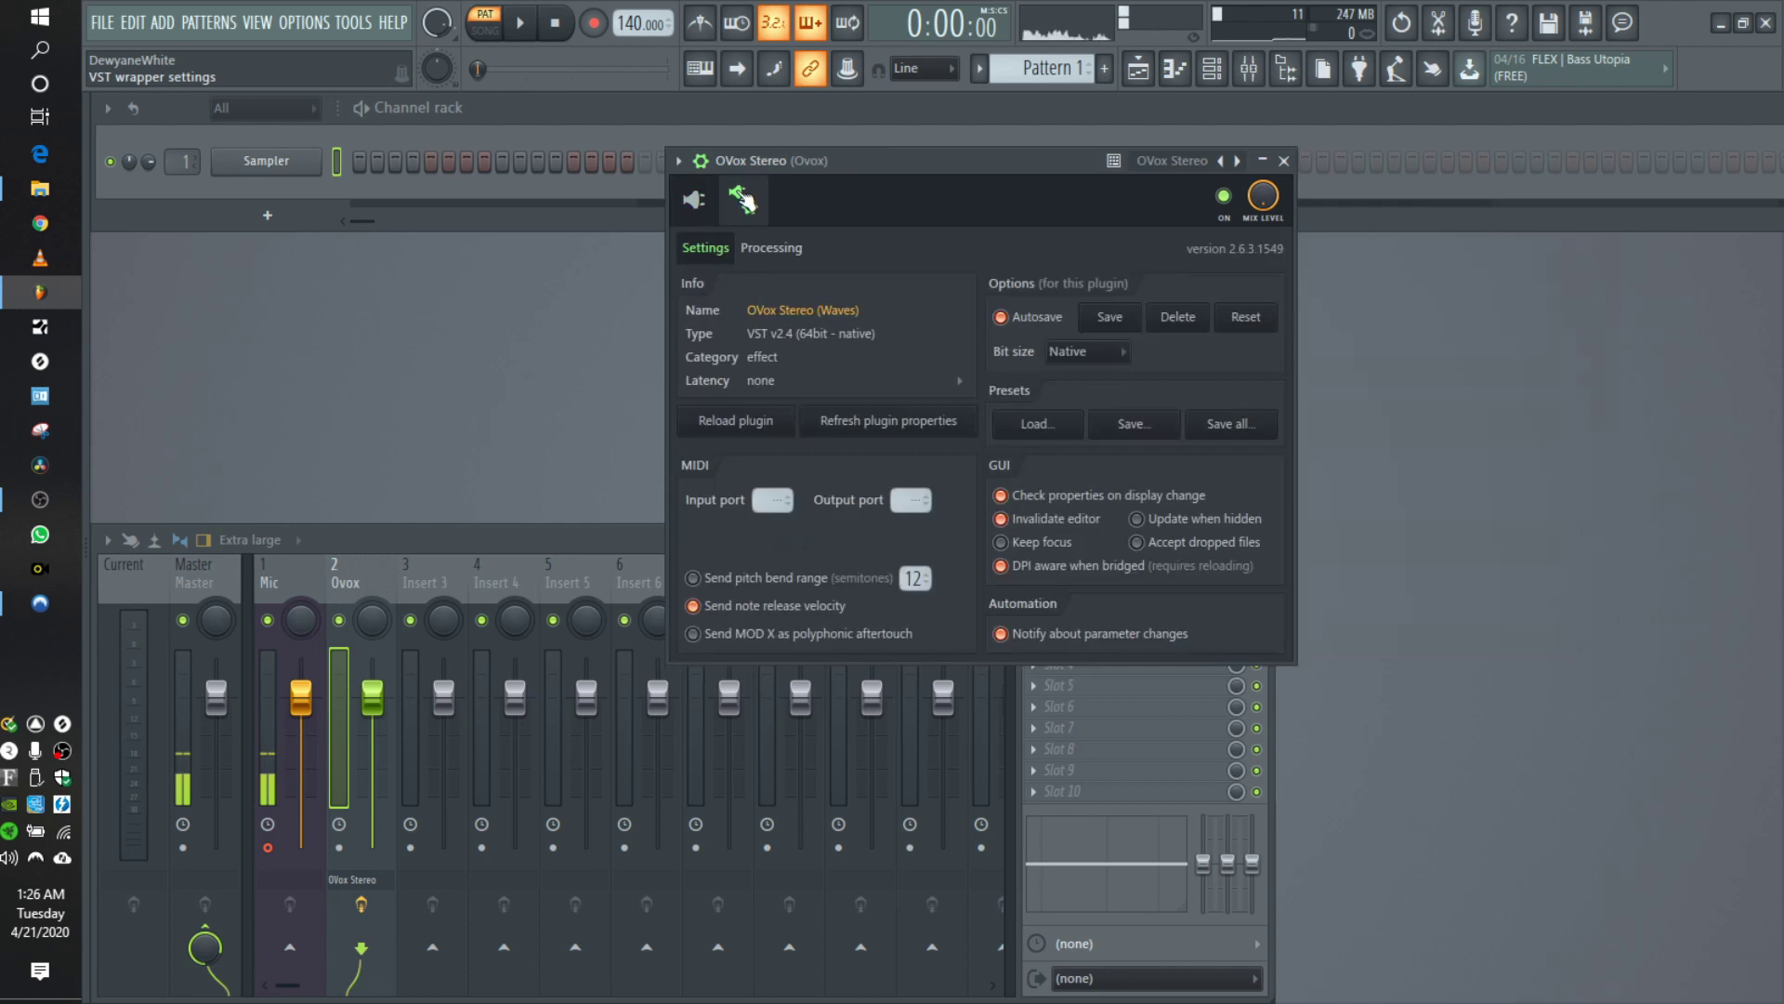
pyautogui.click(717, 197)
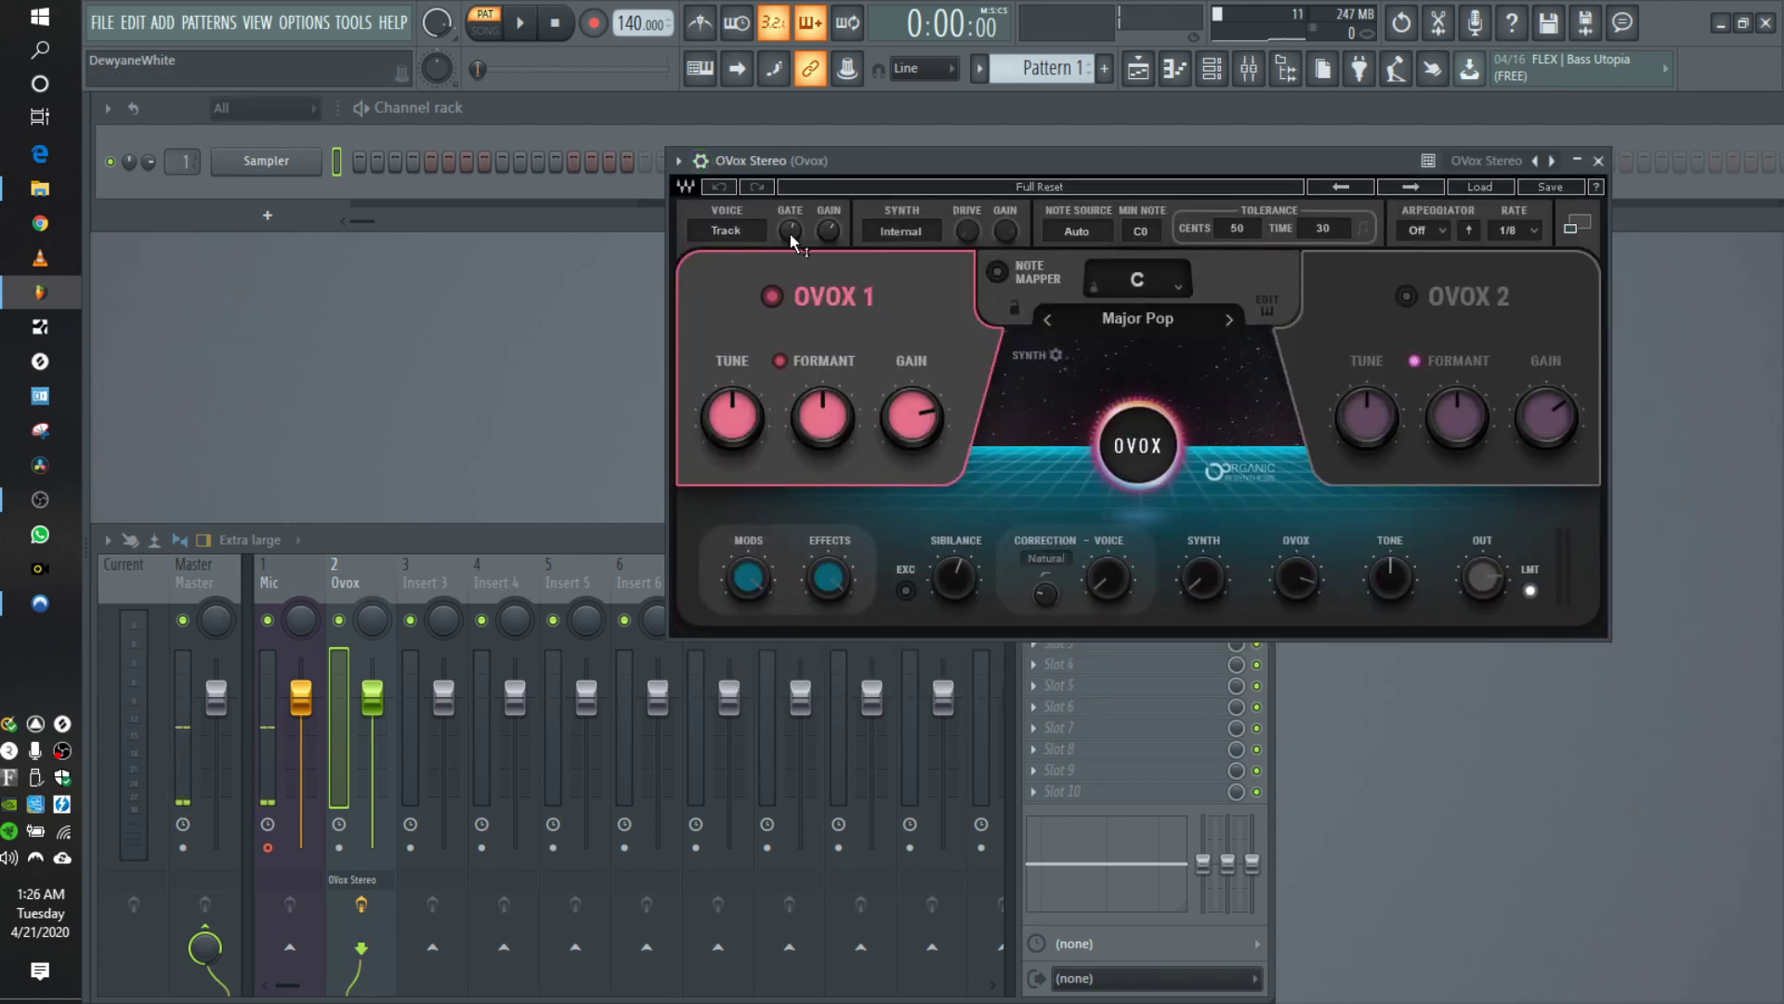
pyautogui.moveTo(779, 156); pyautogui.dragTo(689, 215)
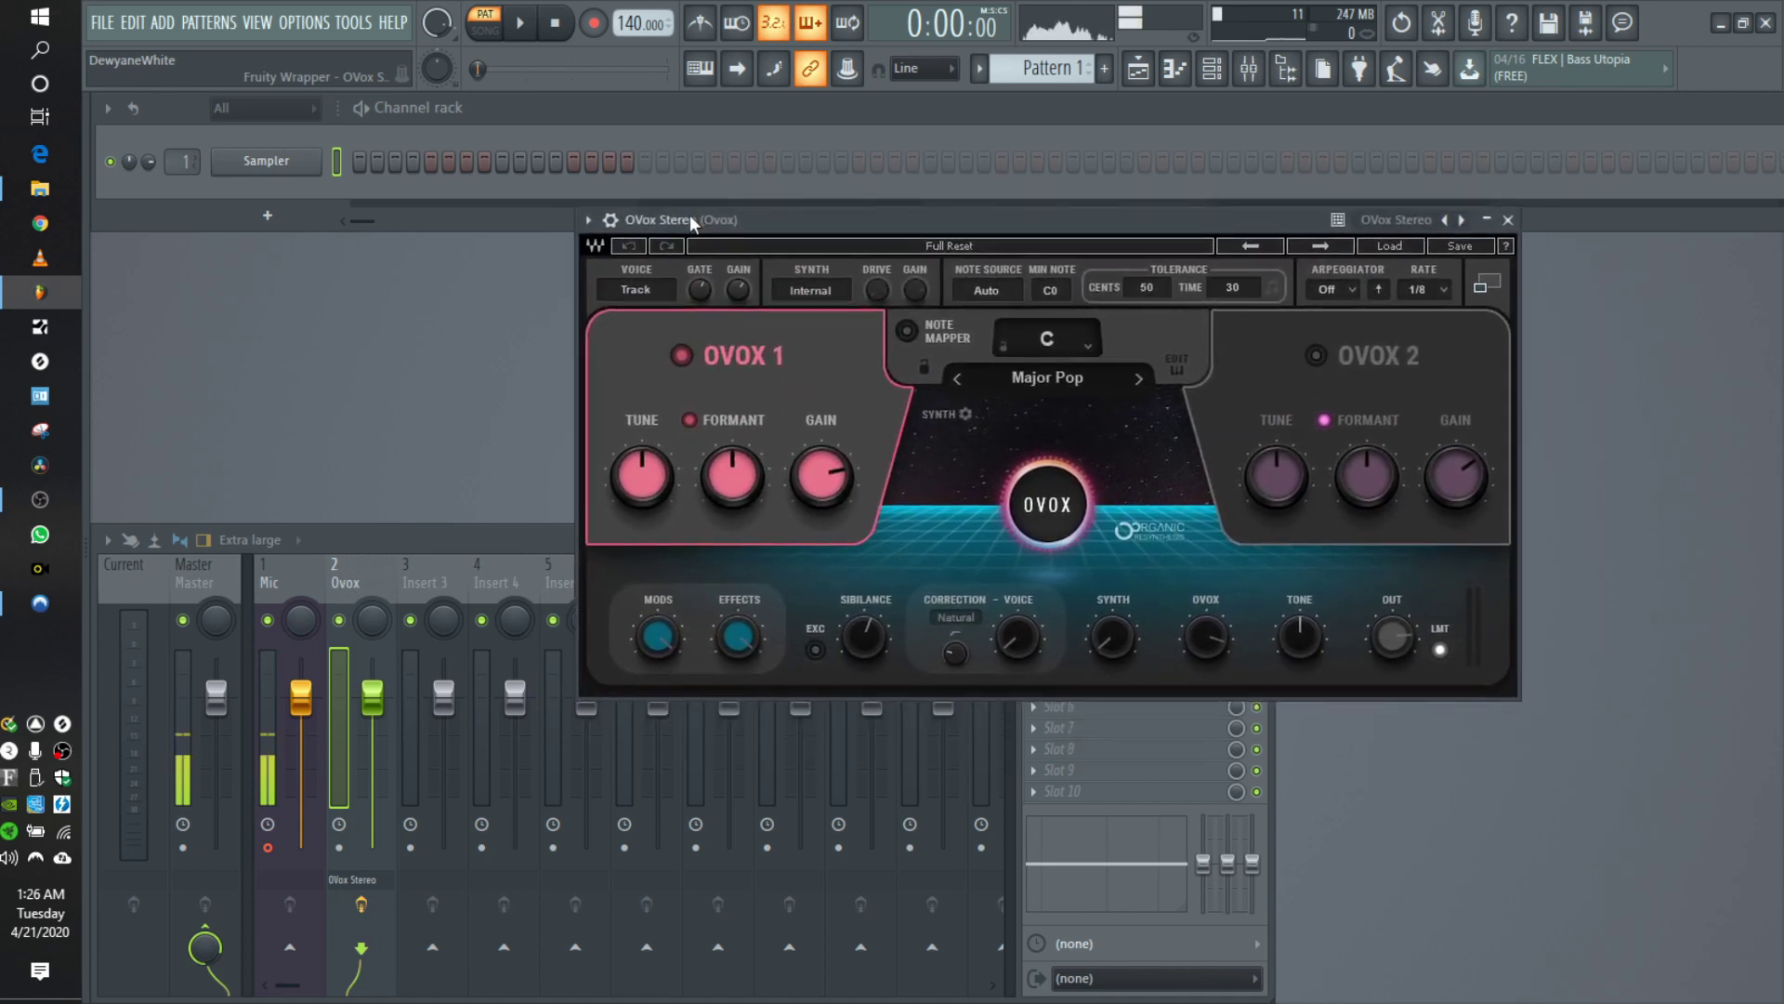
pyautogui.click(613, 220)
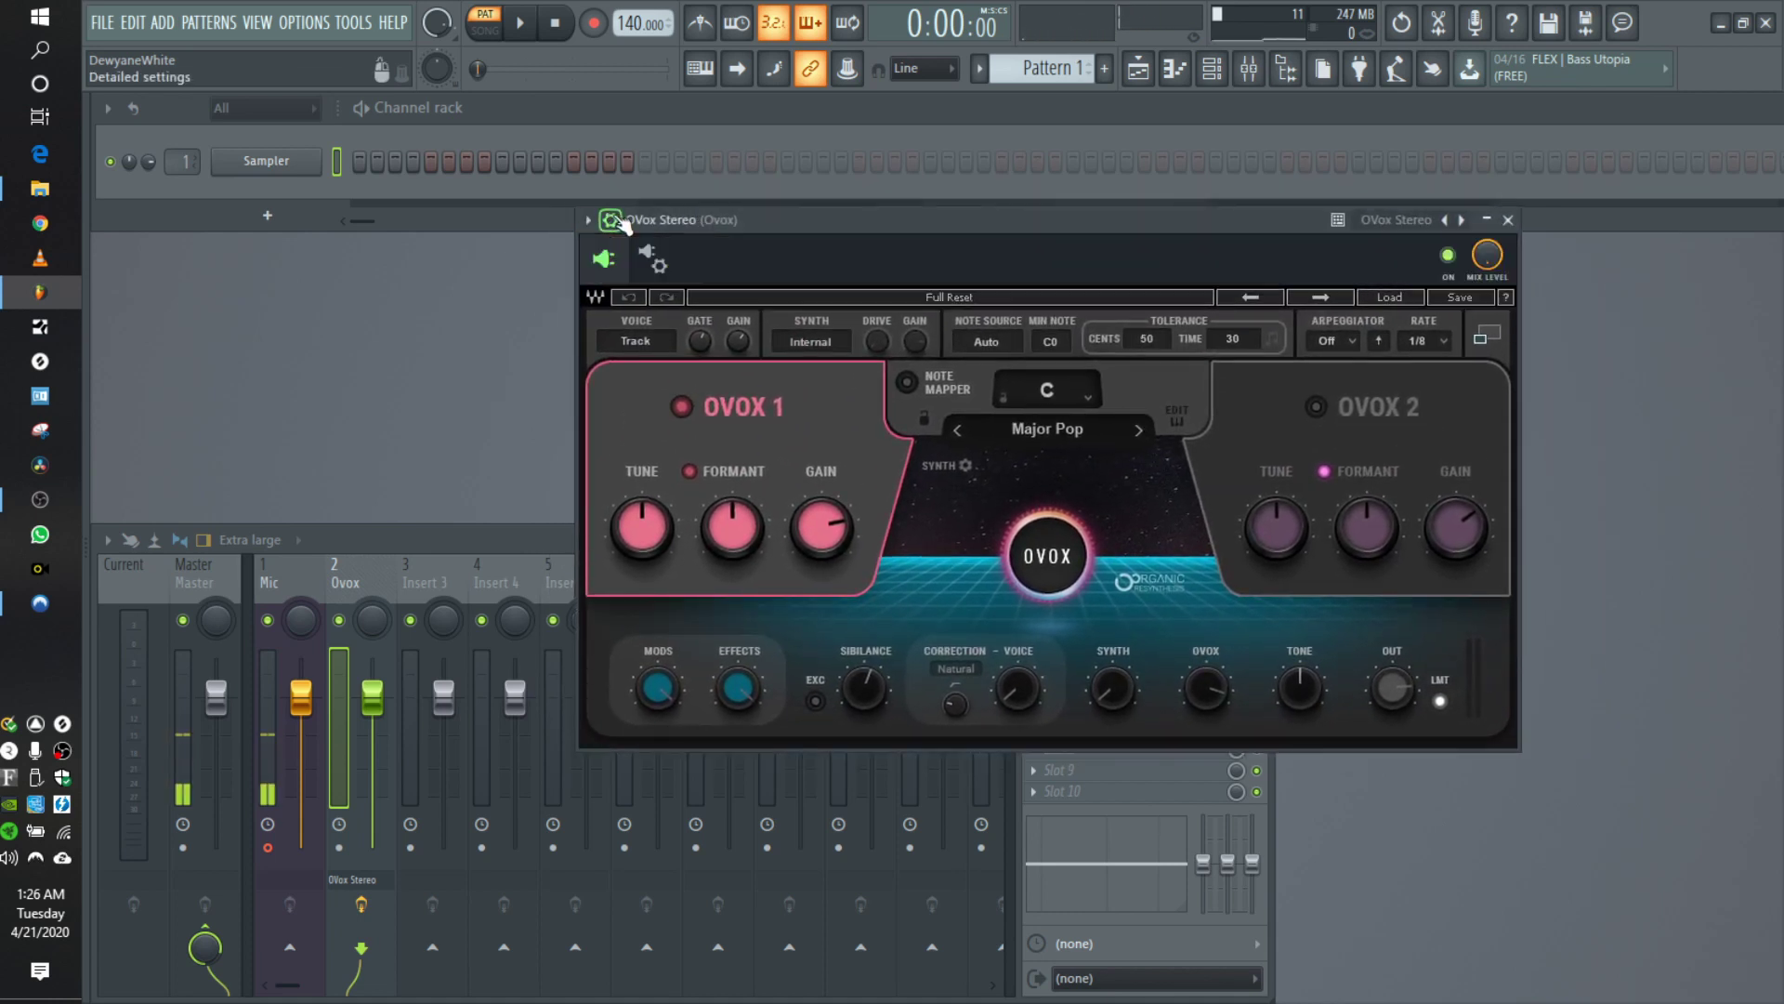
pyautogui.click(654, 259)
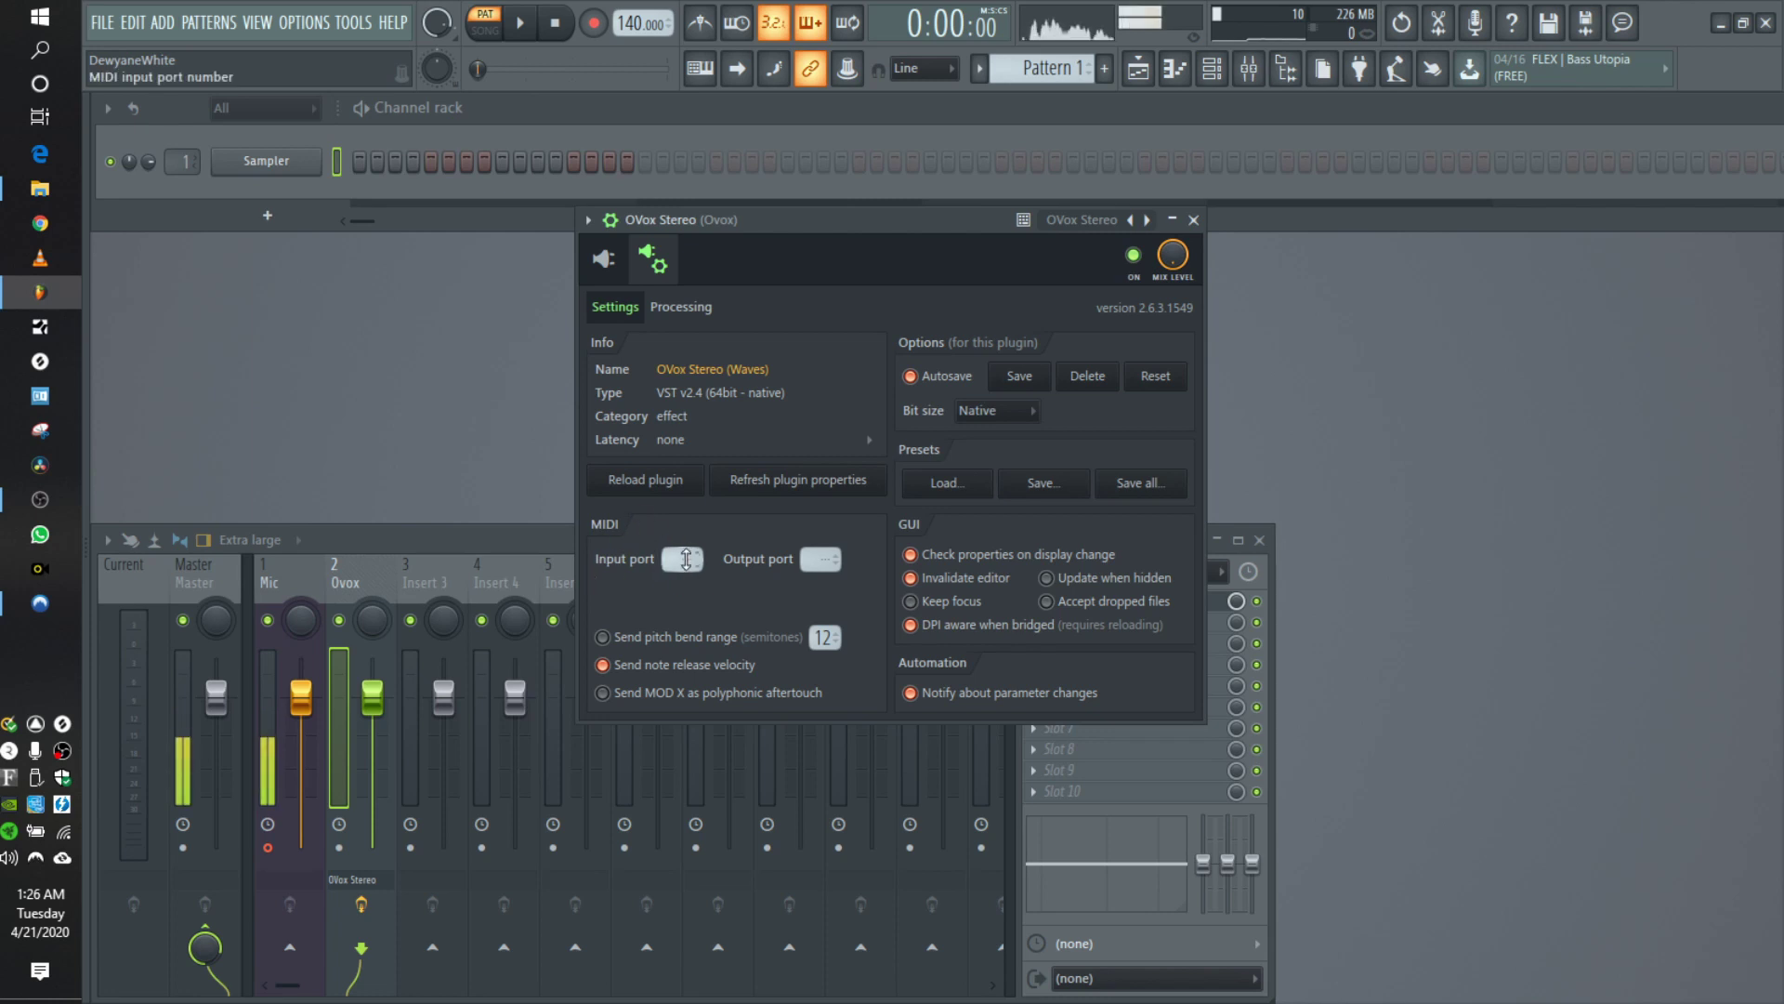
pyautogui.moveTo(951, 219); pyautogui.dragTo(1528, 216)
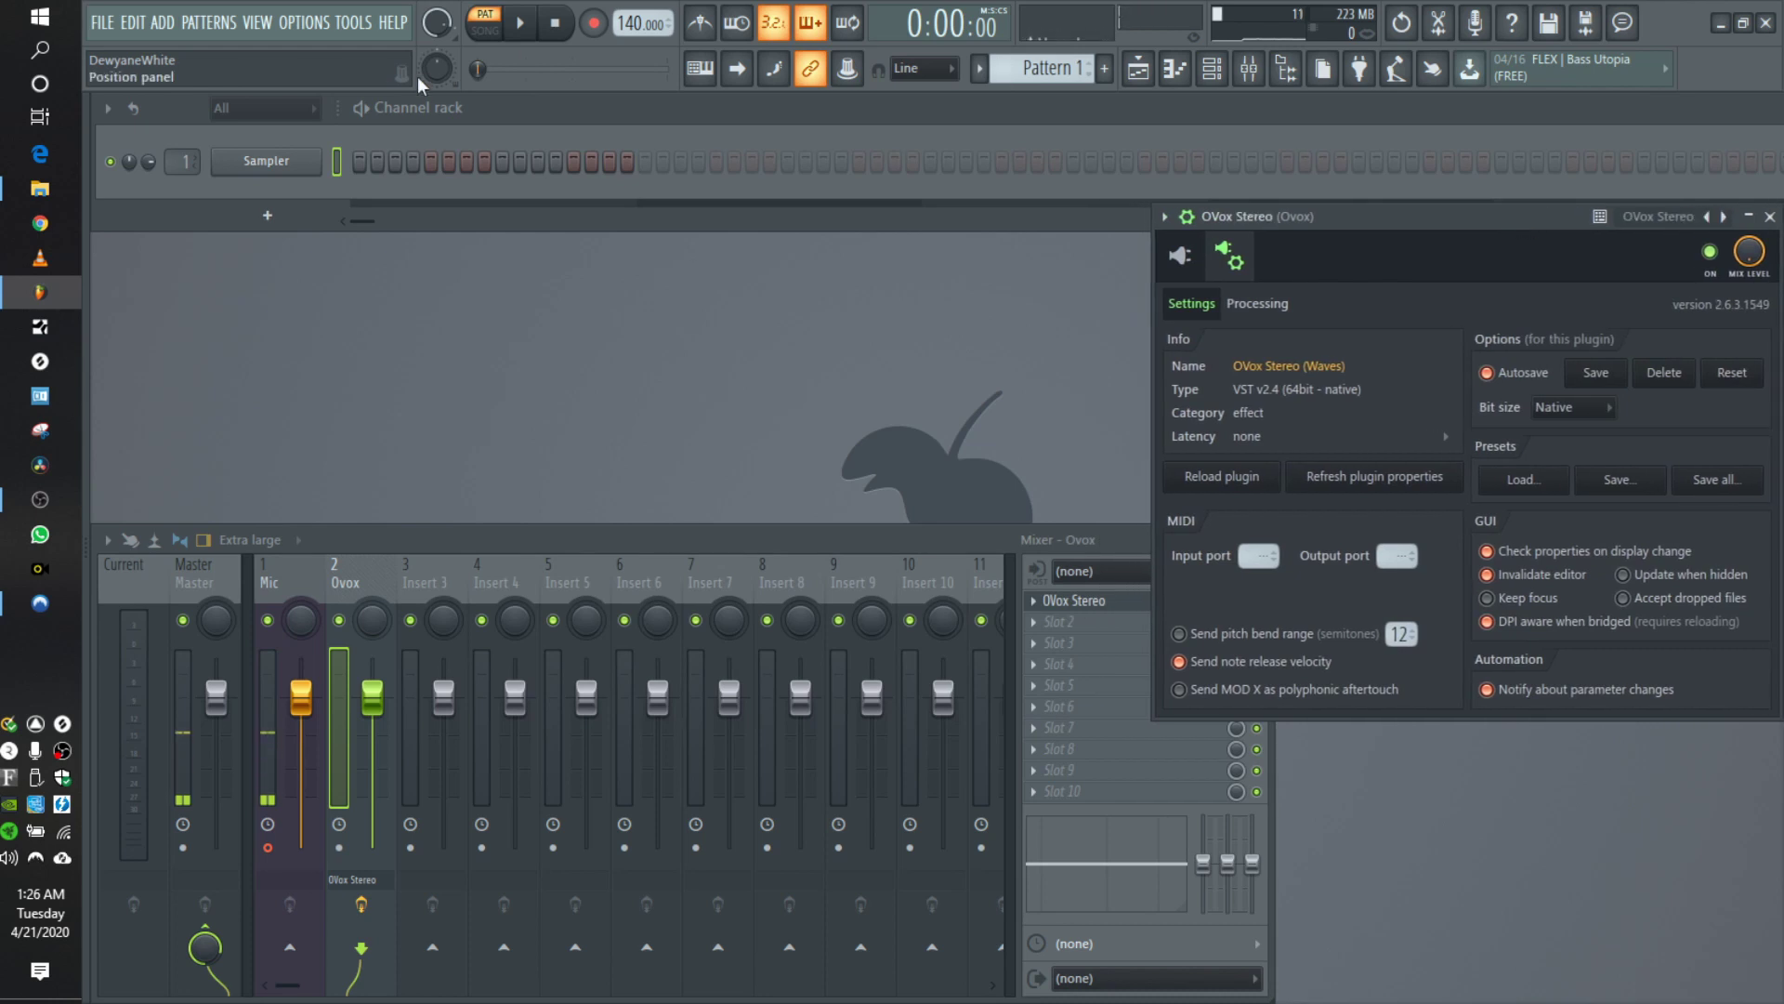
# - Open the MIDI settings and place their window beside the OVox wrapper settings
pyautogui.click(312, 23)
pyautogui.click(323, 72)
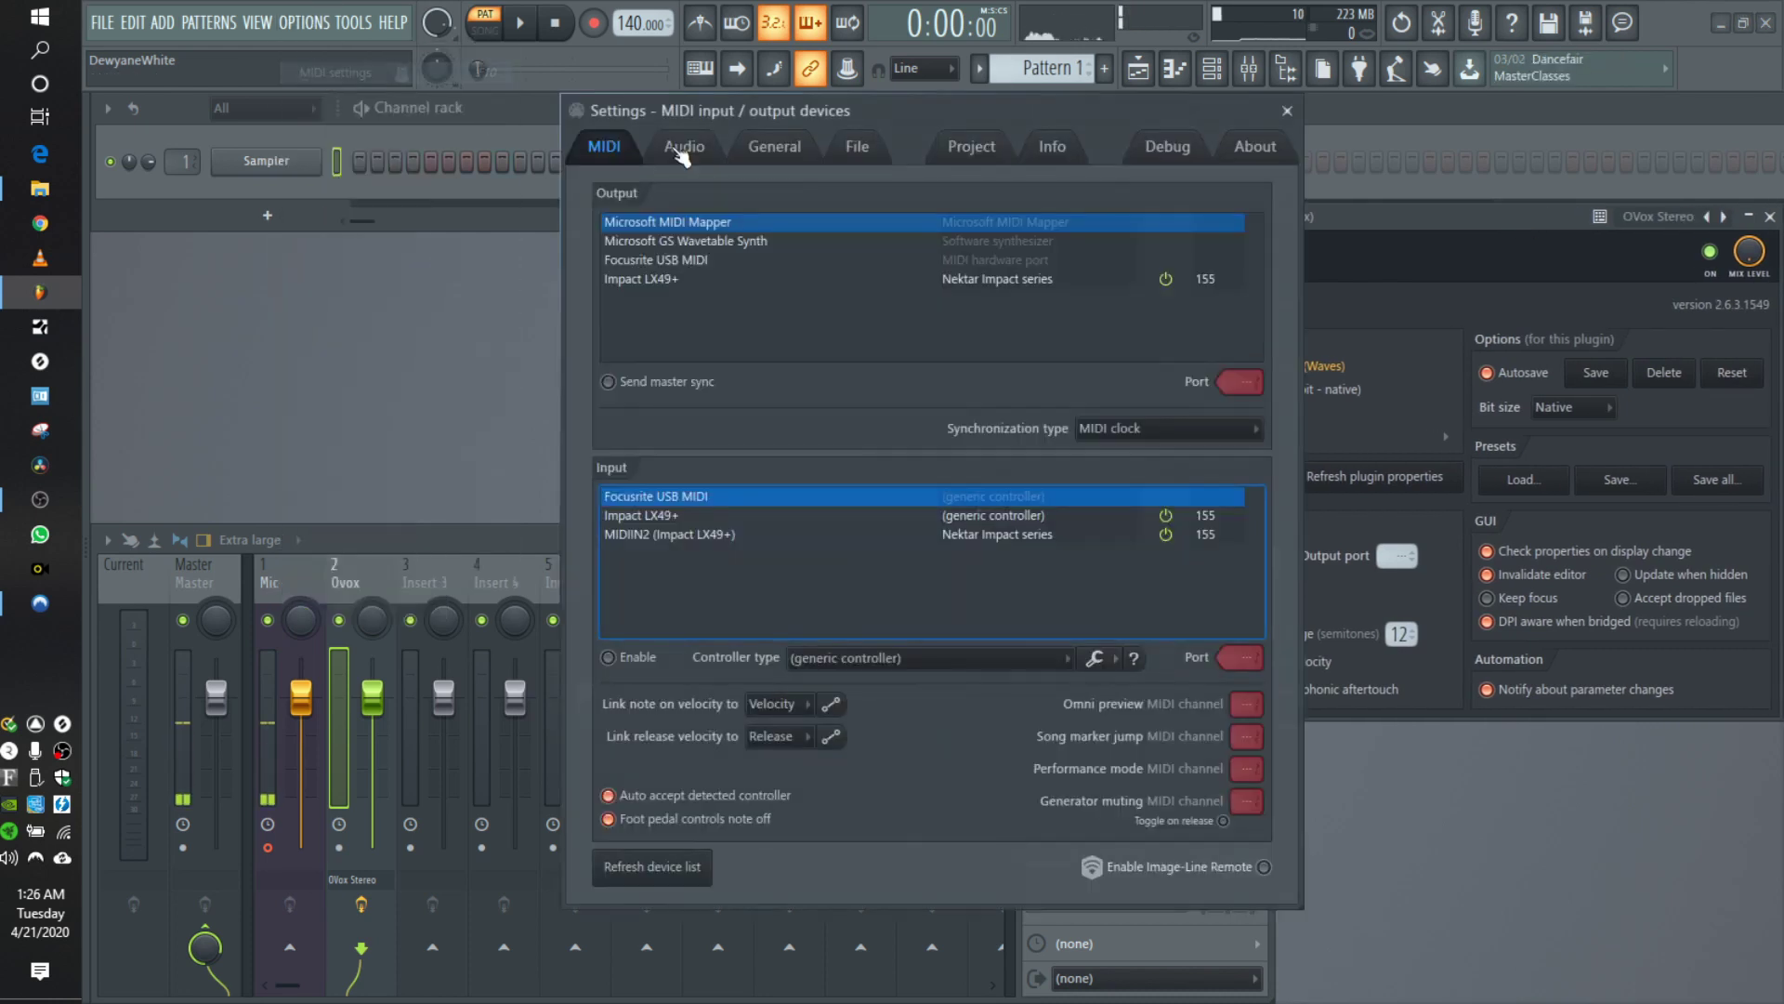
pyautogui.moveTo(862, 112); pyautogui.dragTo(426, 121)
pyautogui.click(856, 121)
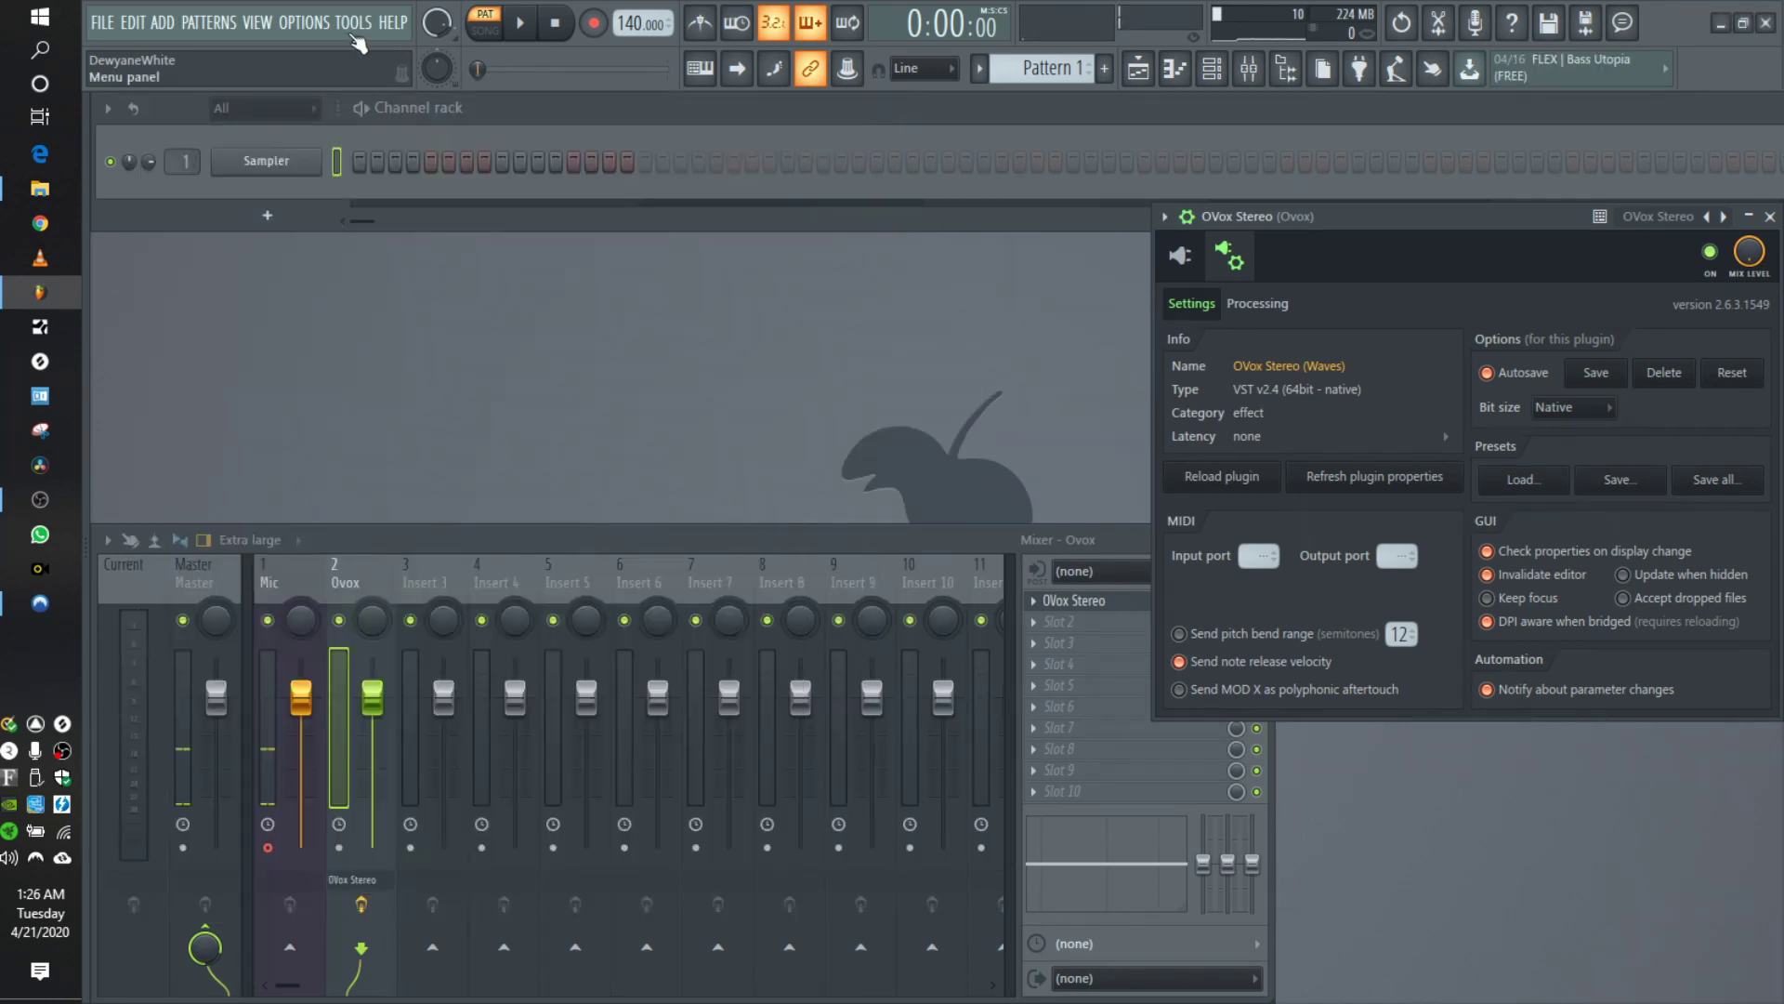
pyautogui.click(330, 23)
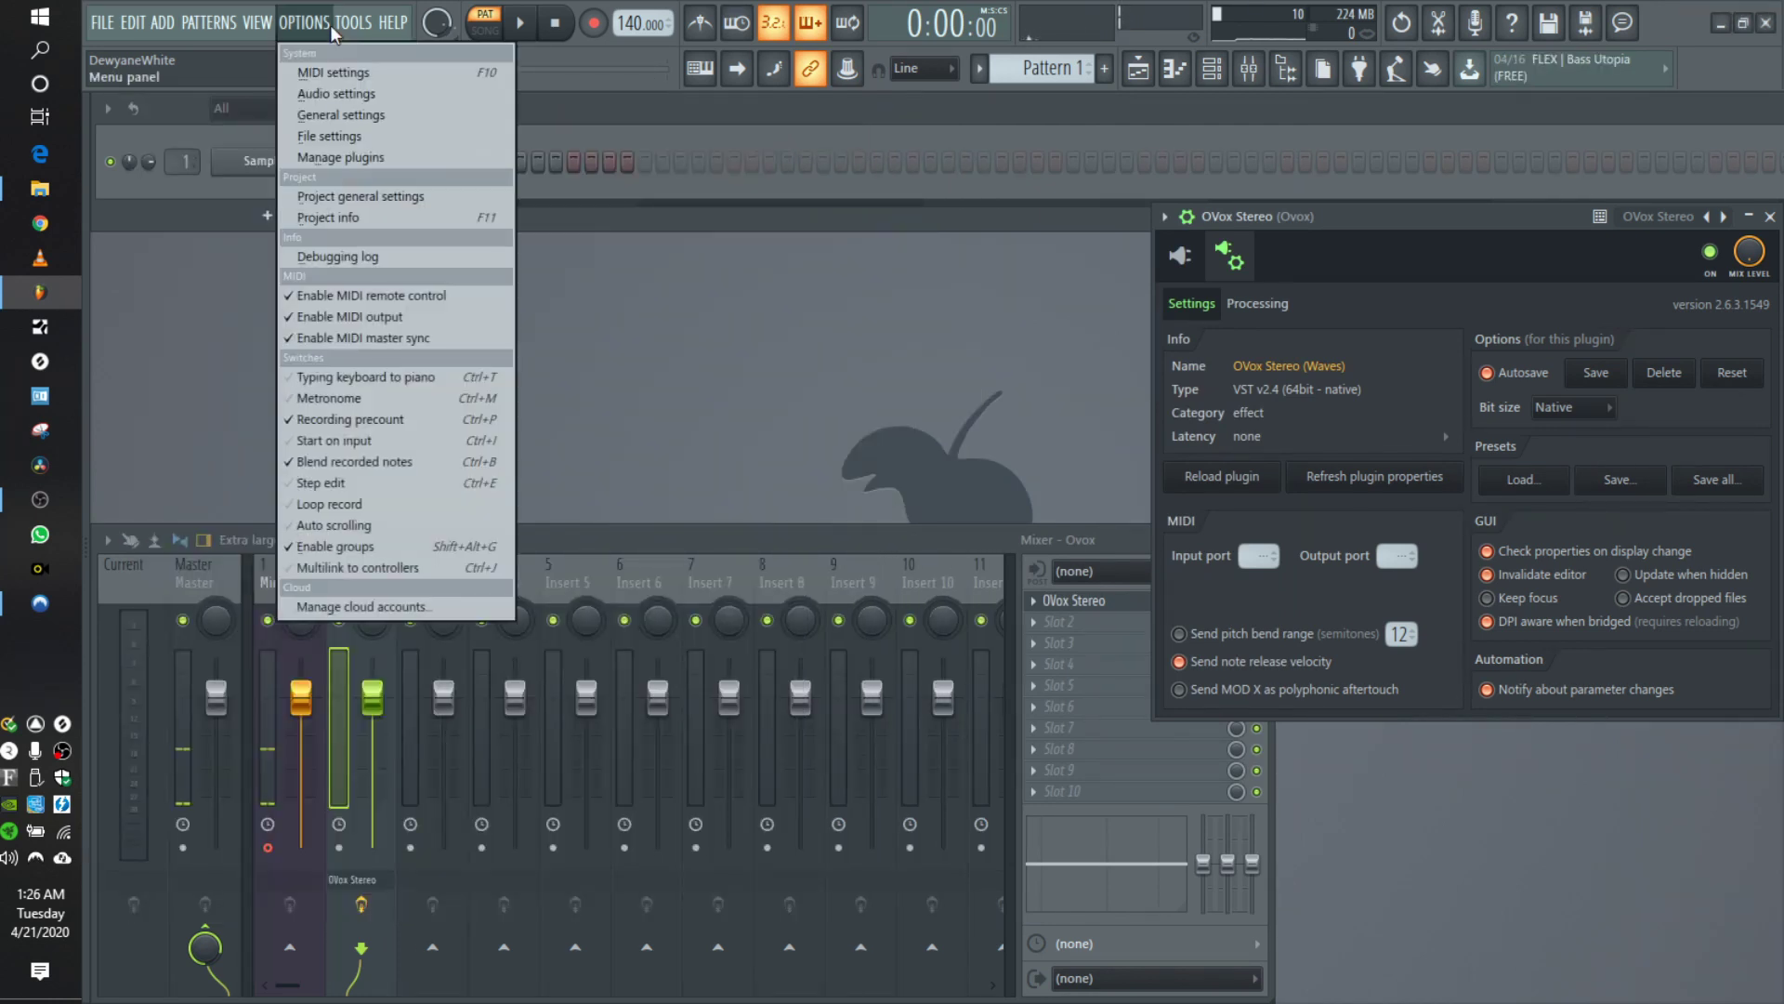
pyautogui.click(340, 75)
pyautogui.moveTo(451, 131); pyautogui.dragTo(452, 114)
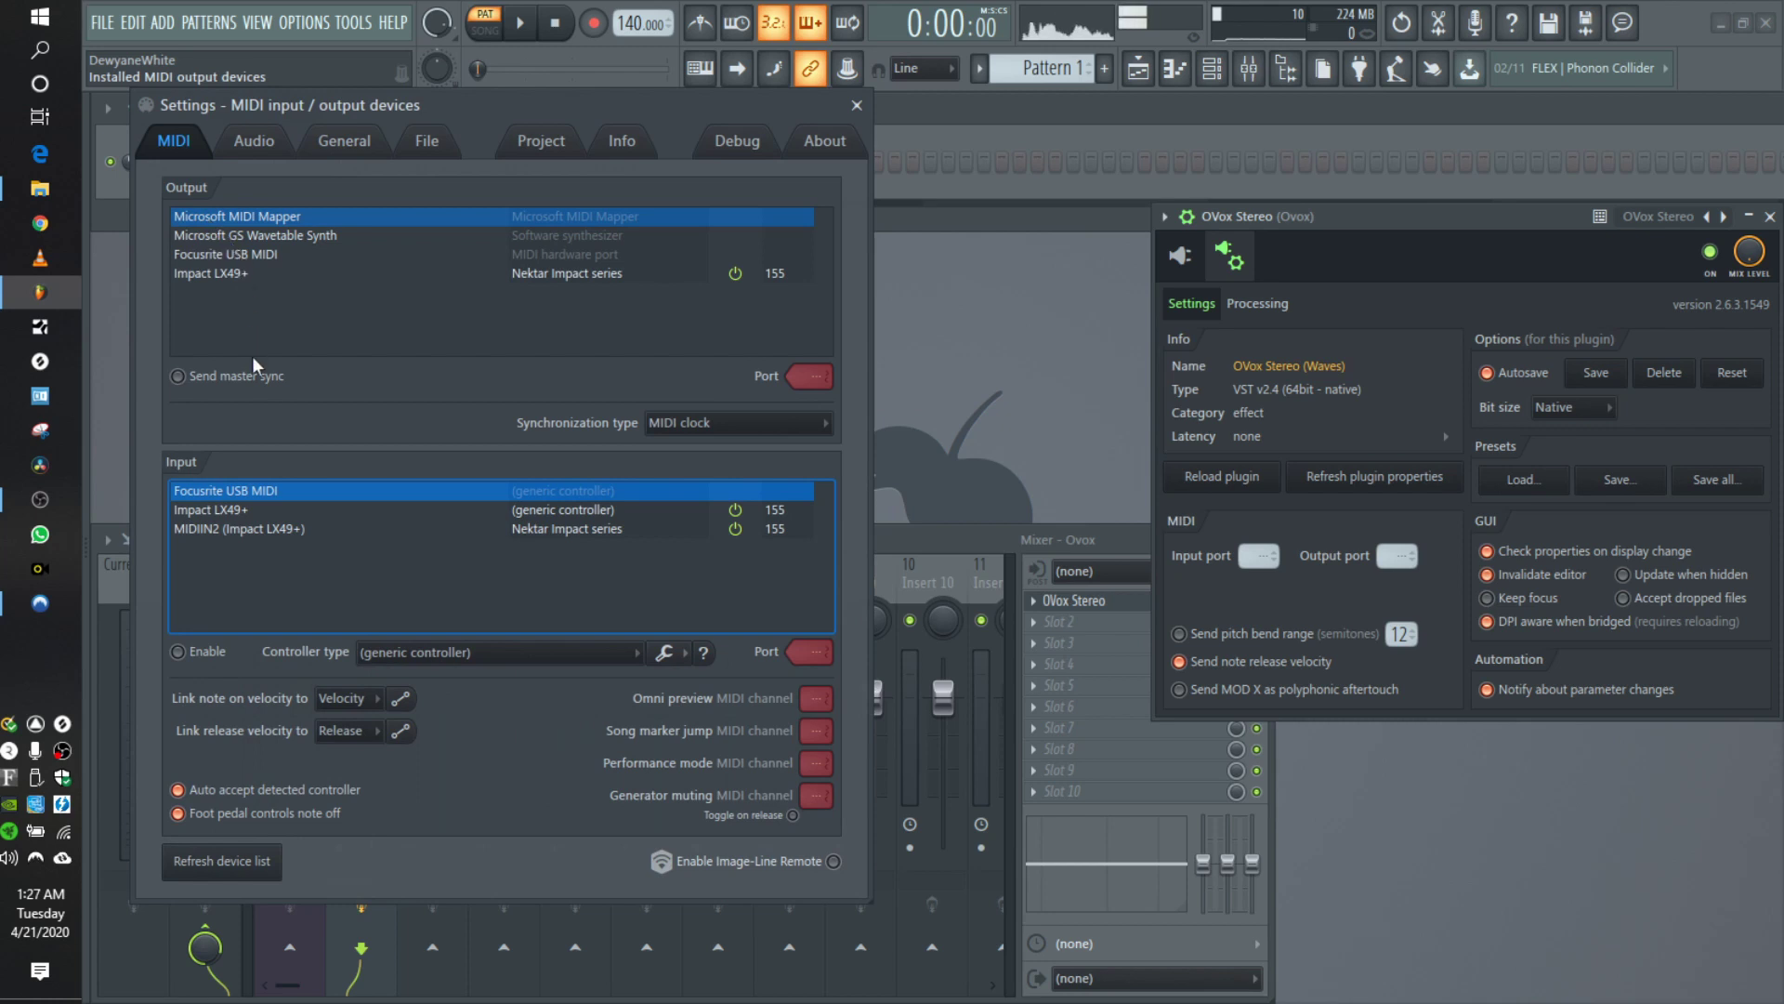
# - Compare the port numbers assigned to the Impact LX49+ and MIDIIN2 (Impact LX49+) input devices
pyautogui.click(264, 507)
pyautogui.click(271, 528)
pyautogui.click(267, 512)
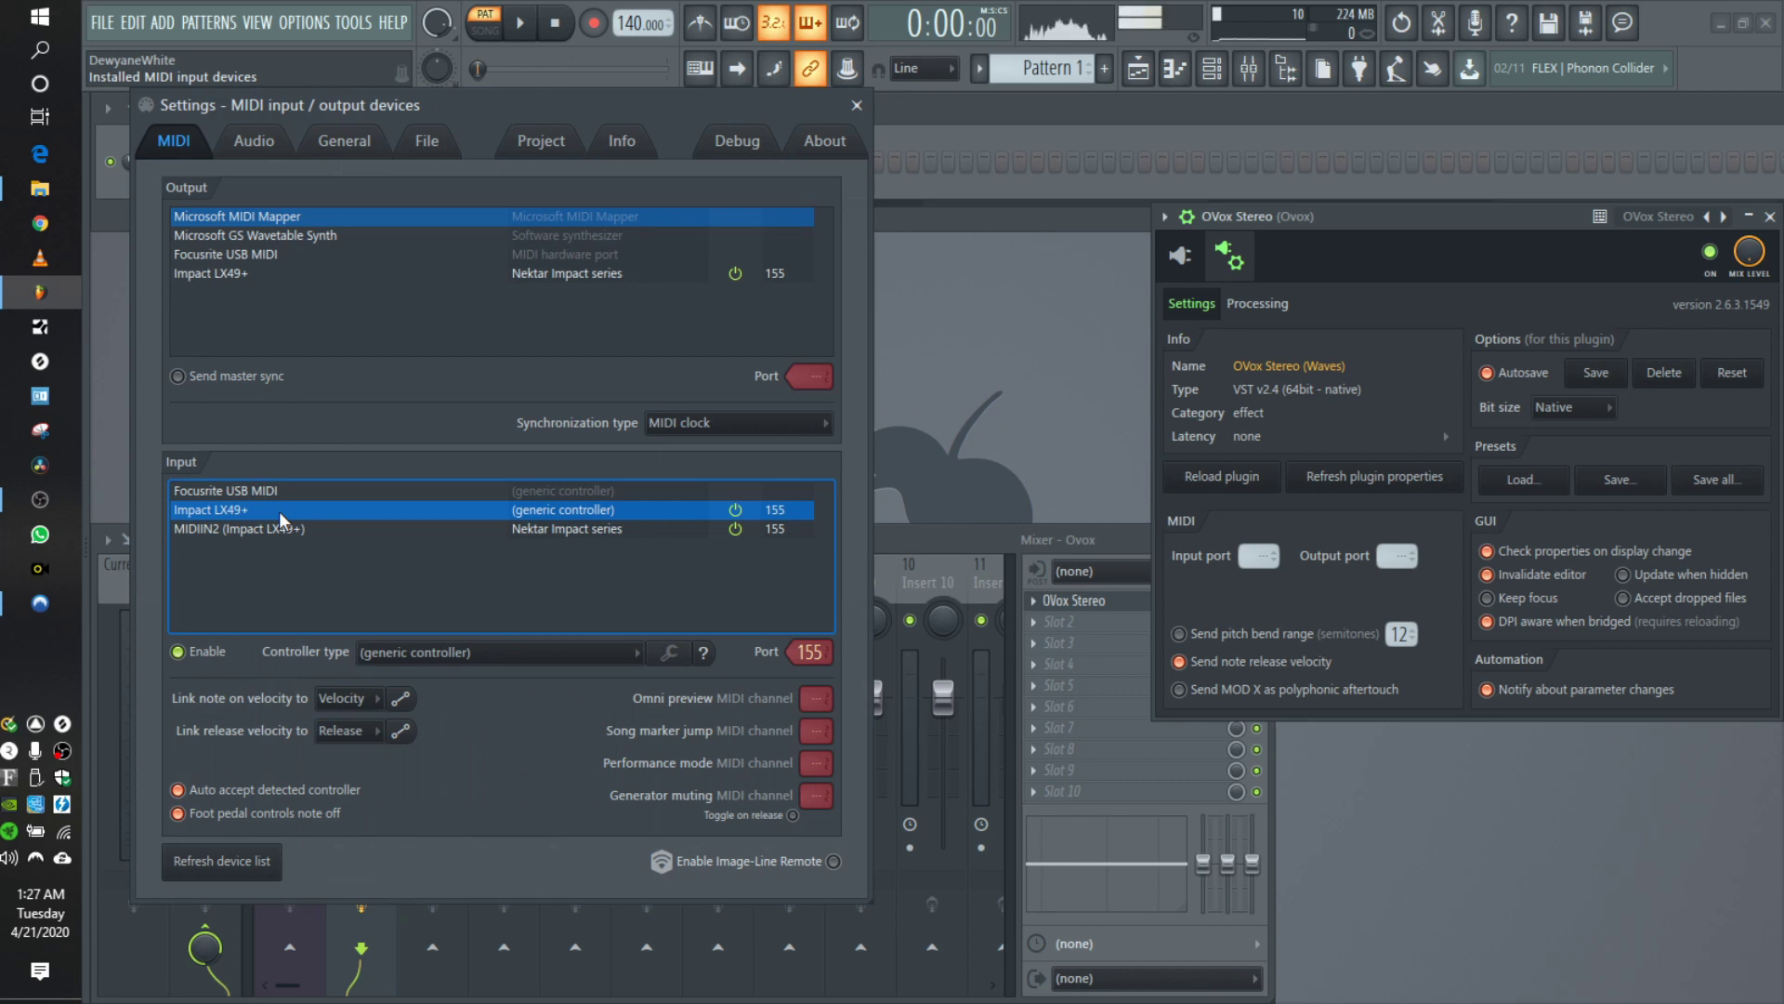
pyautogui.click(282, 529)
pyautogui.click(282, 511)
pyautogui.click(288, 526)
pyautogui.click(289, 513)
pyautogui.click(293, 528)
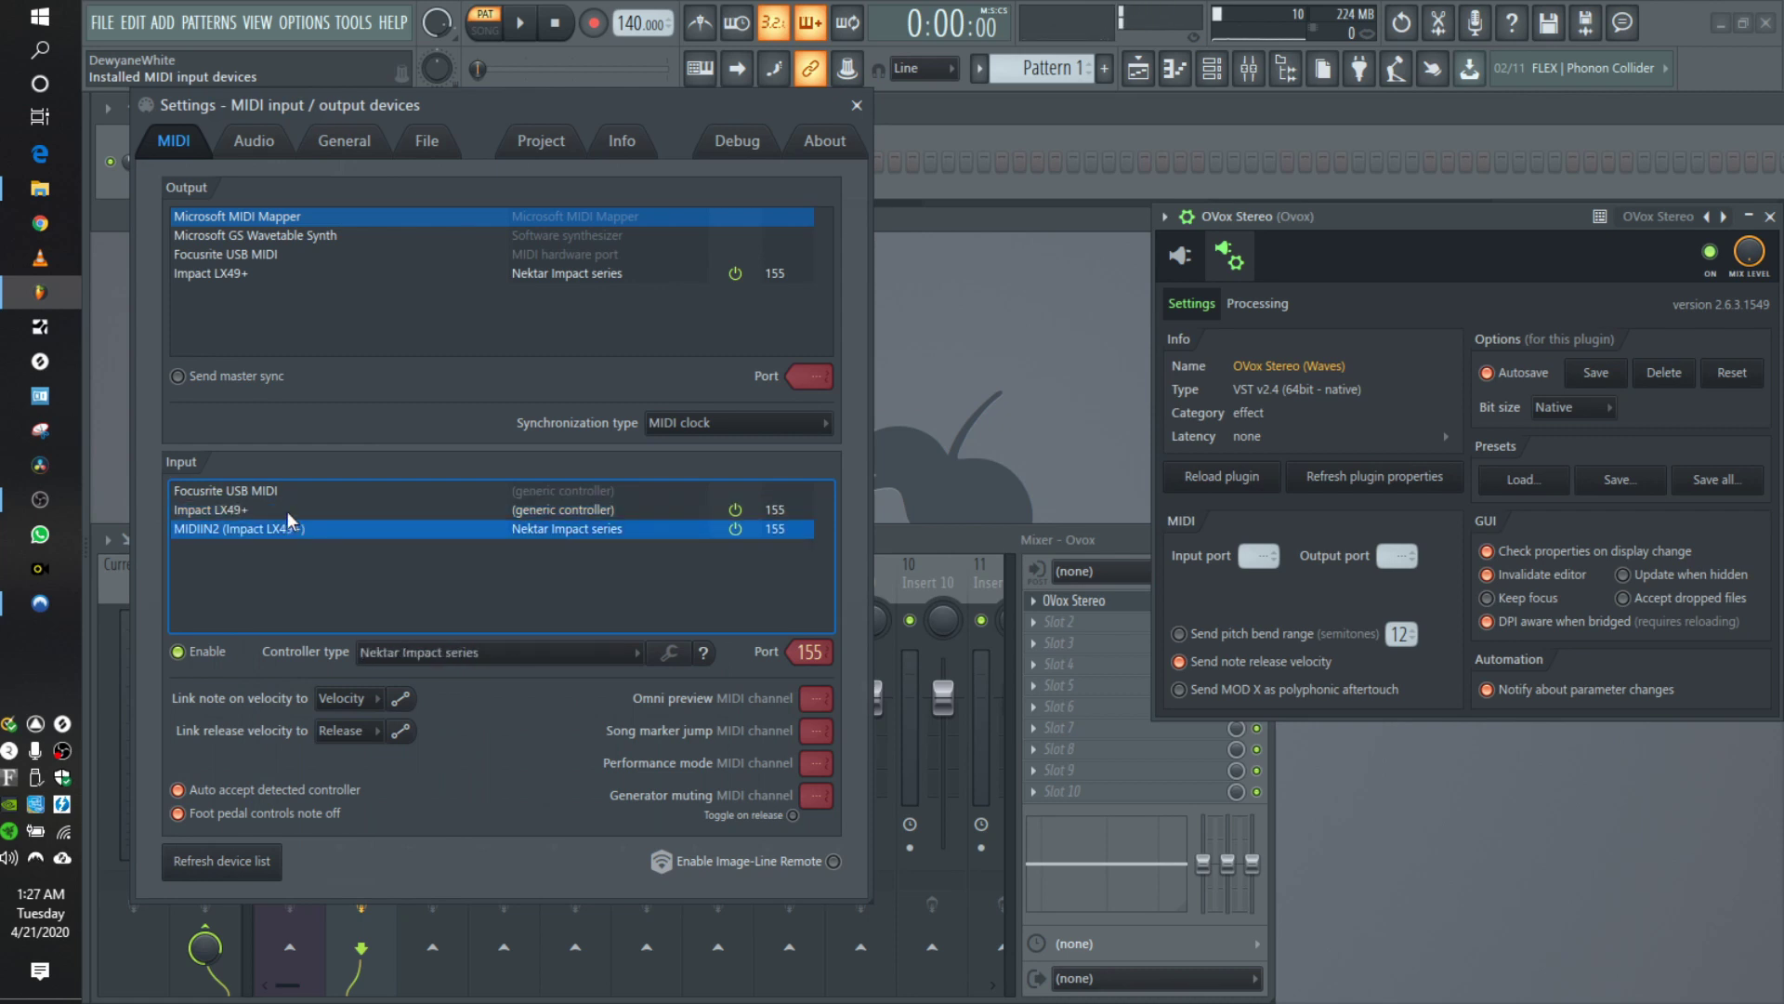
pyautogui.click(288, 512)
pyautogui.click(297, 528)
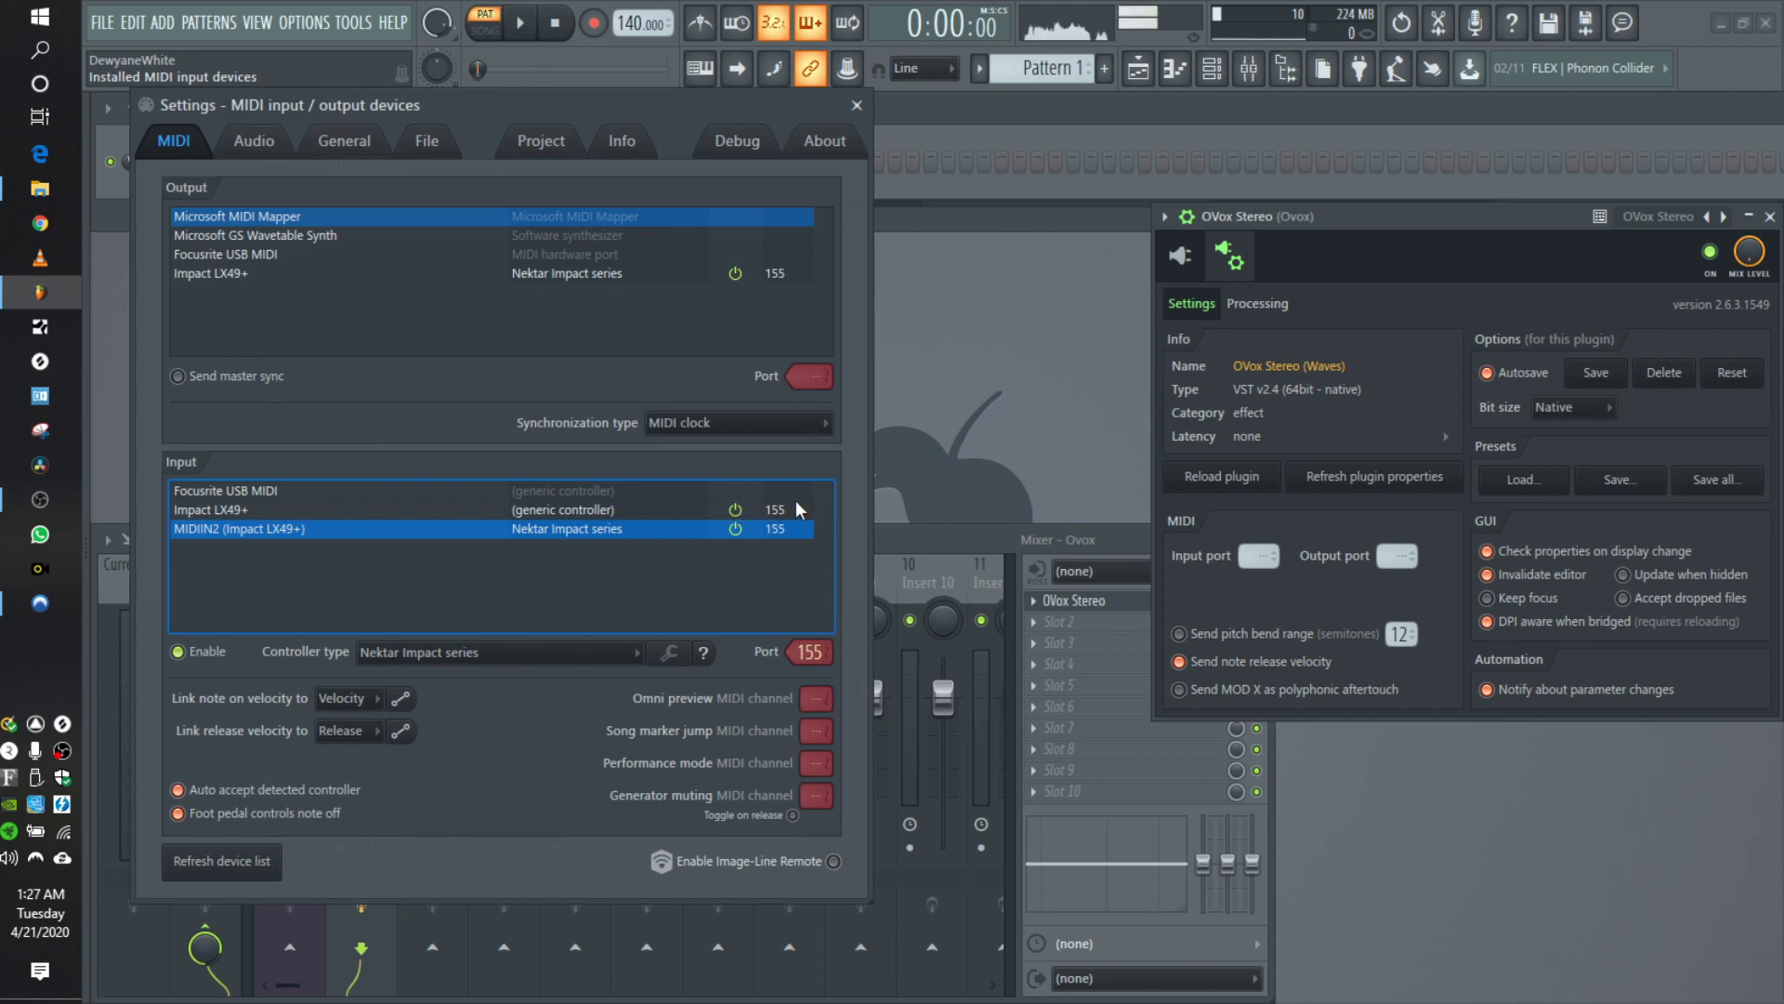
pyautogui.click(602, 508)
pyautogui.click(604, 525)
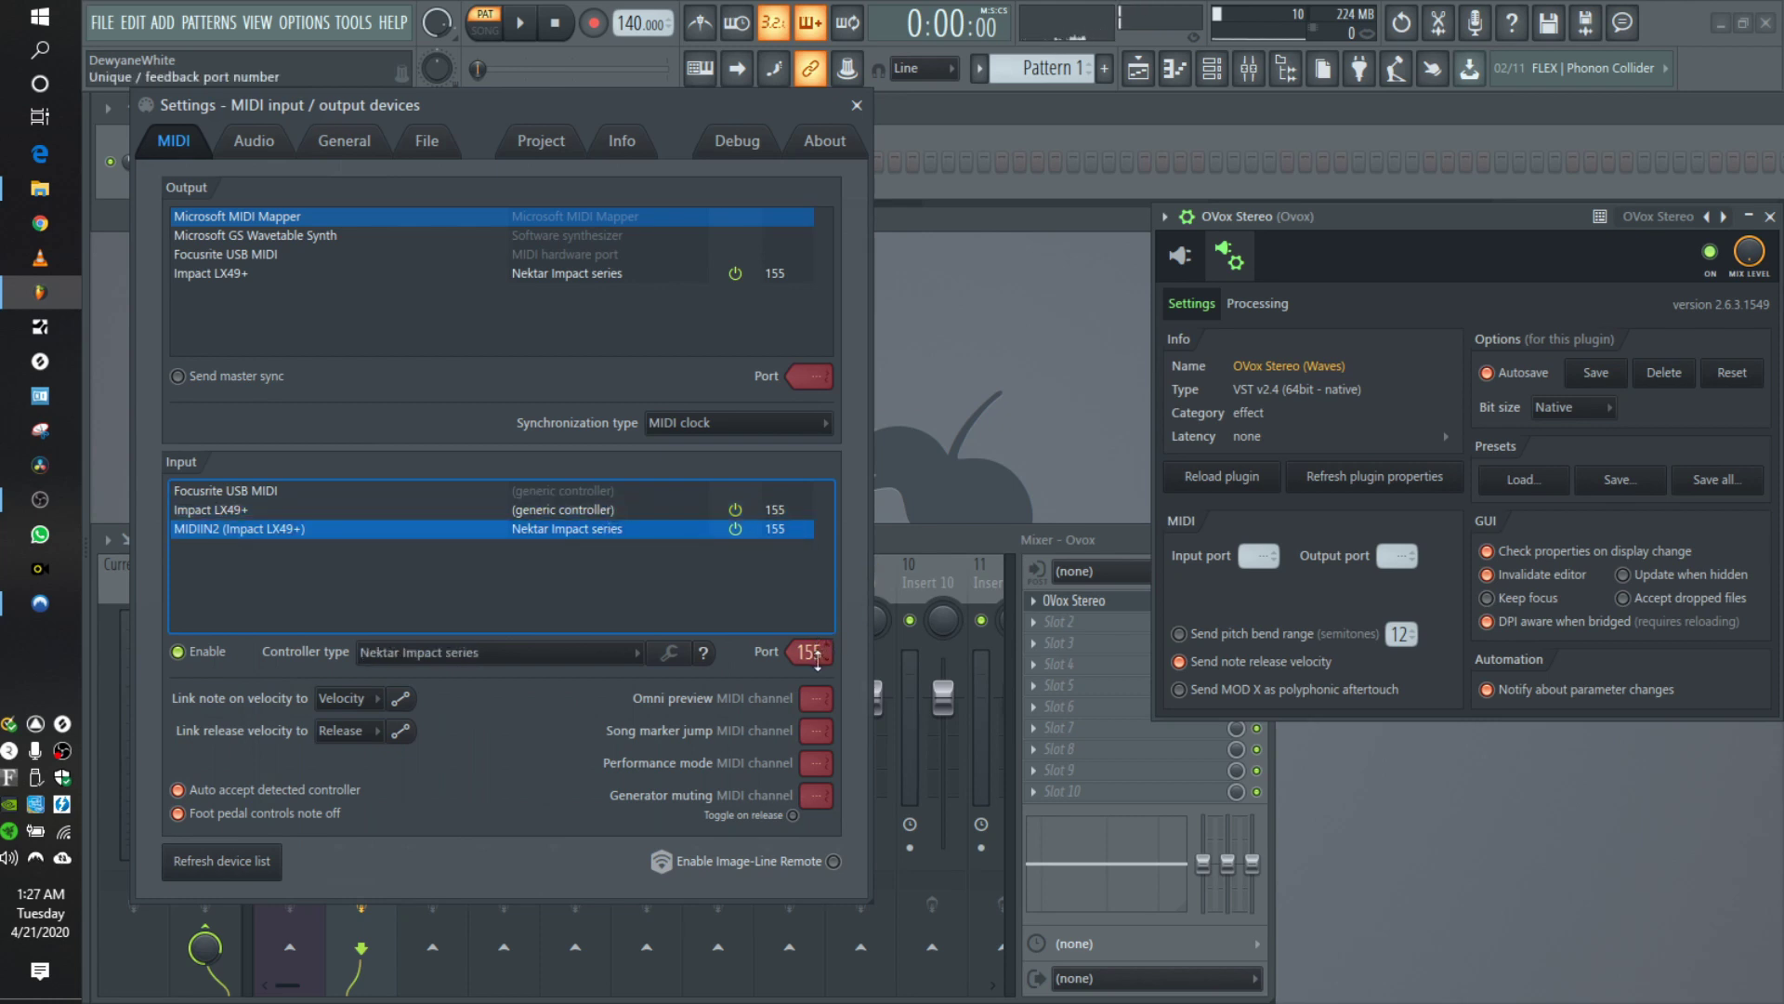
pyautogui.click(625, 508)
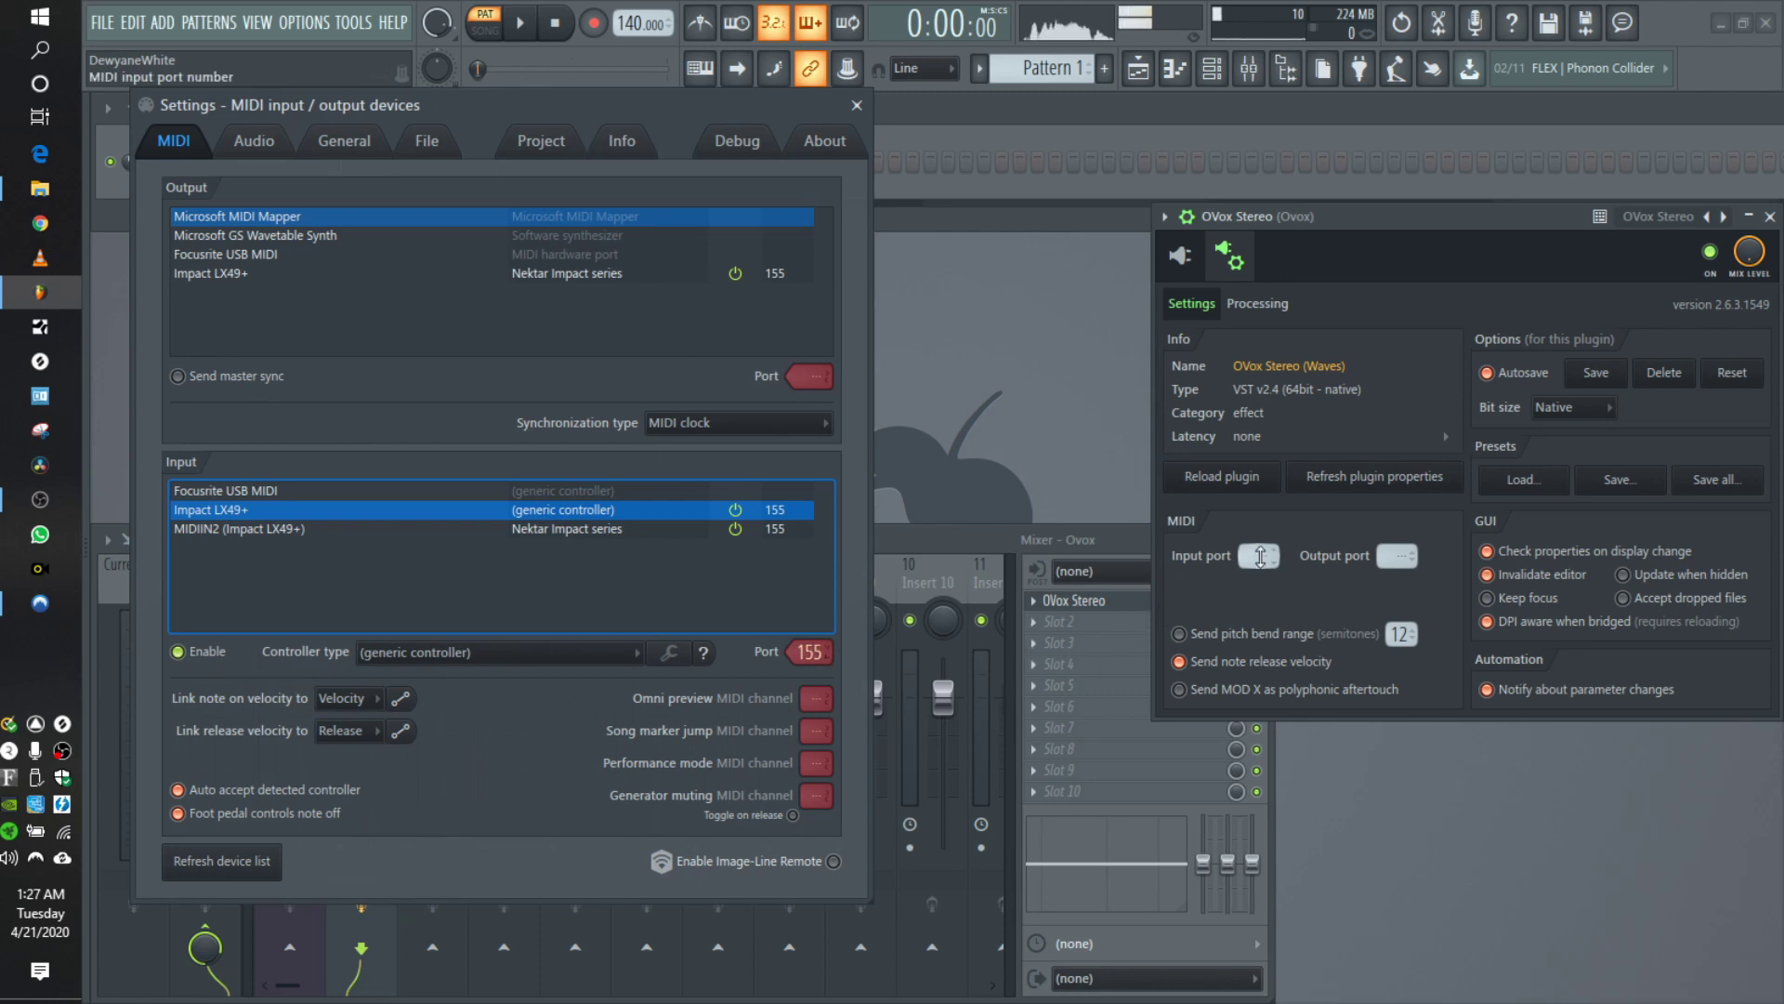
# - Set the OVox plugin's MIDI input port to 155 and return to the plugin's main interface
pyautogui.moveTo(1268, 554); pyautogui.dragTo(1268, 518)
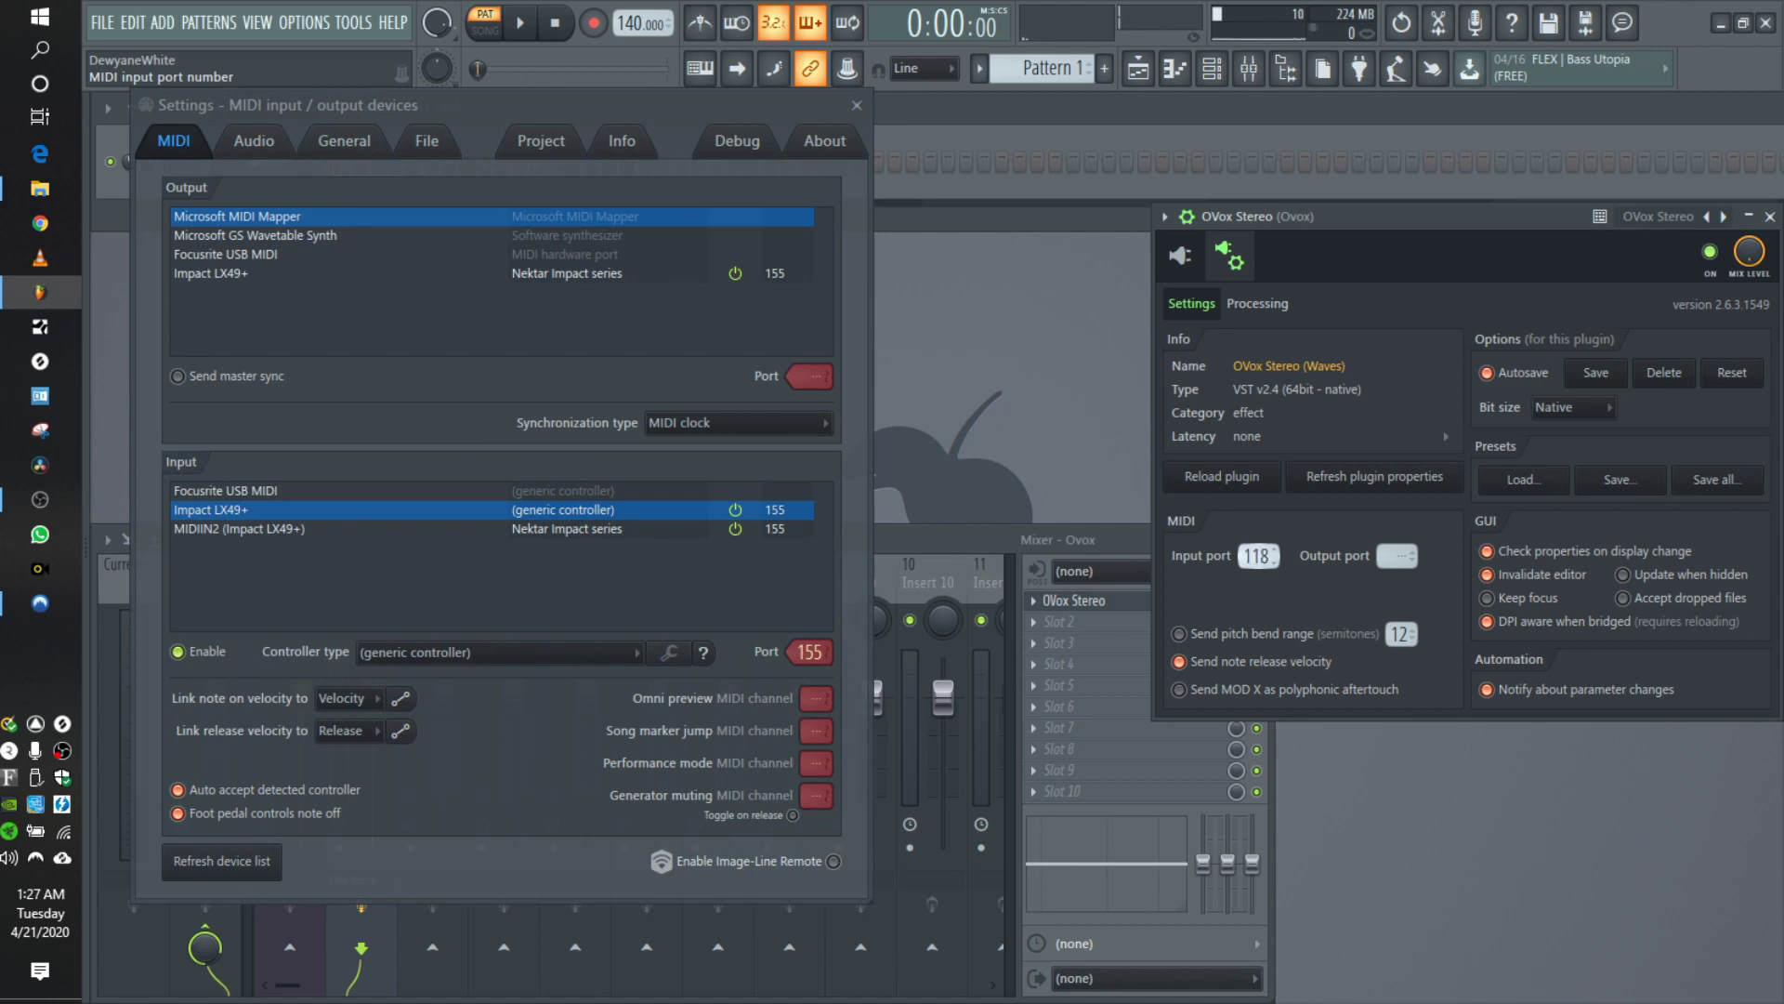
pyautogui.moveTo(1268, 555); pyautogui.dragTo(1267, 542)
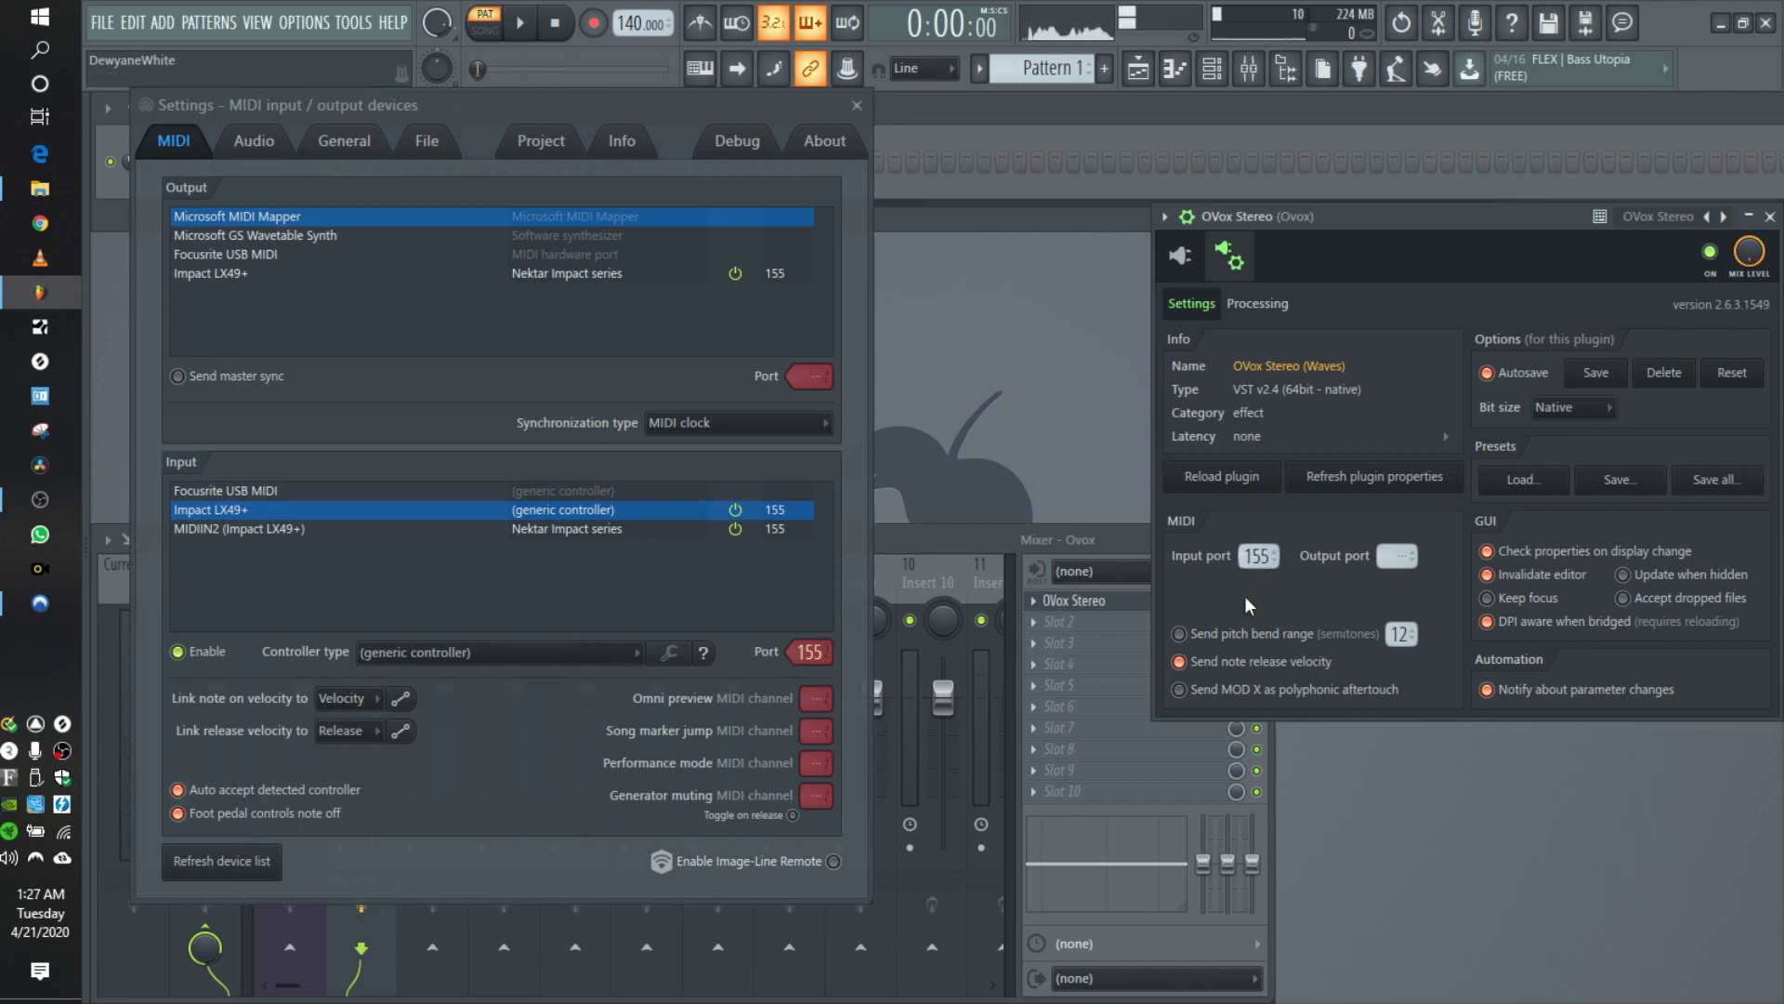
pyautogui.moveTo(1401, 212); pyautogui.dragTo(1193, 210)
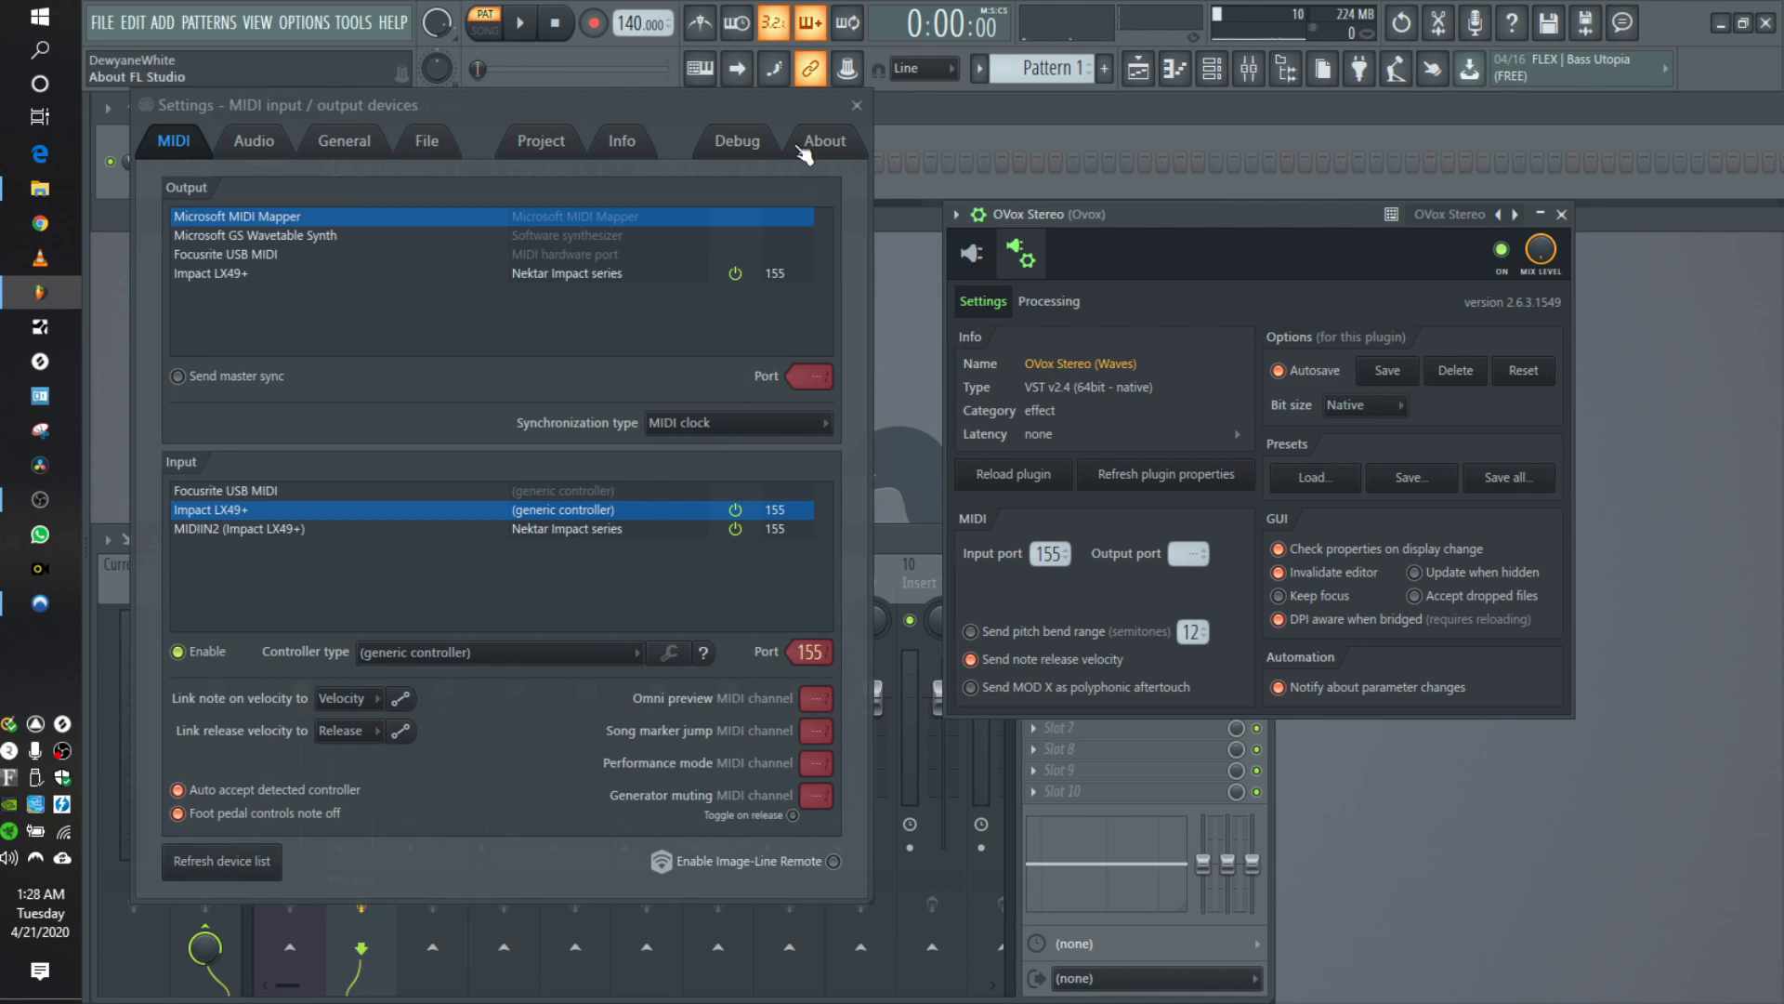
pyautogui.click(858, 105)
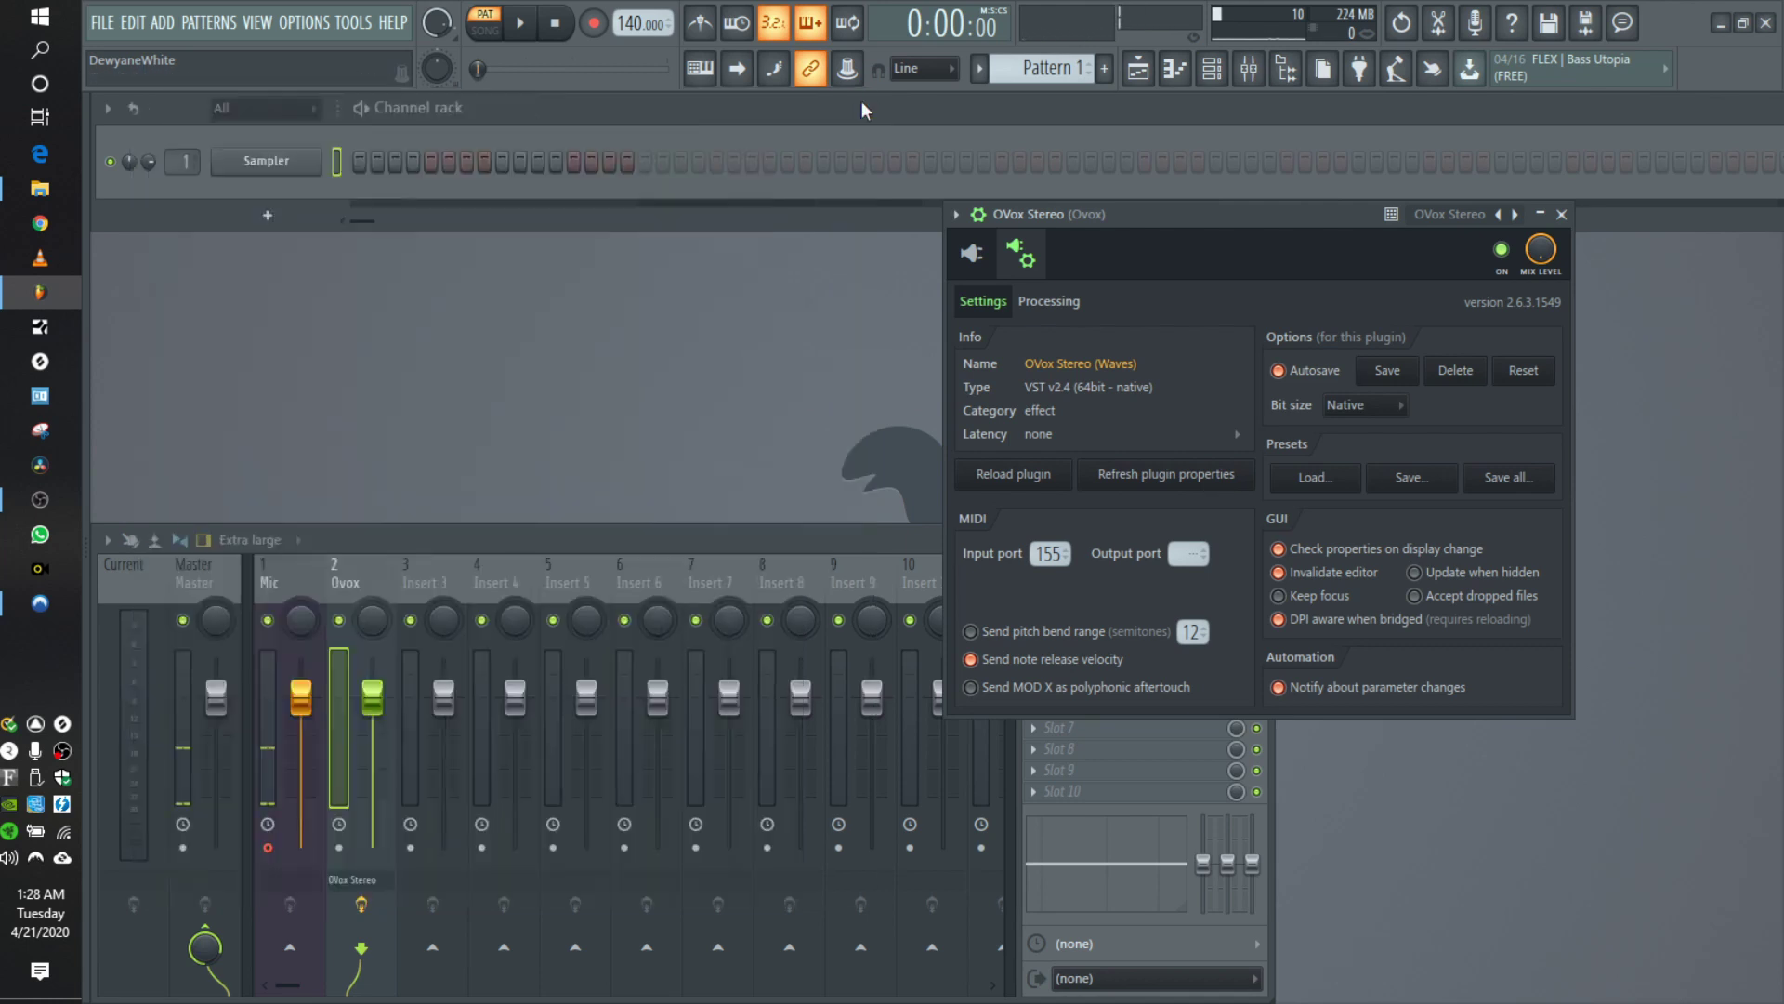
pyautogui.click(977, 260)
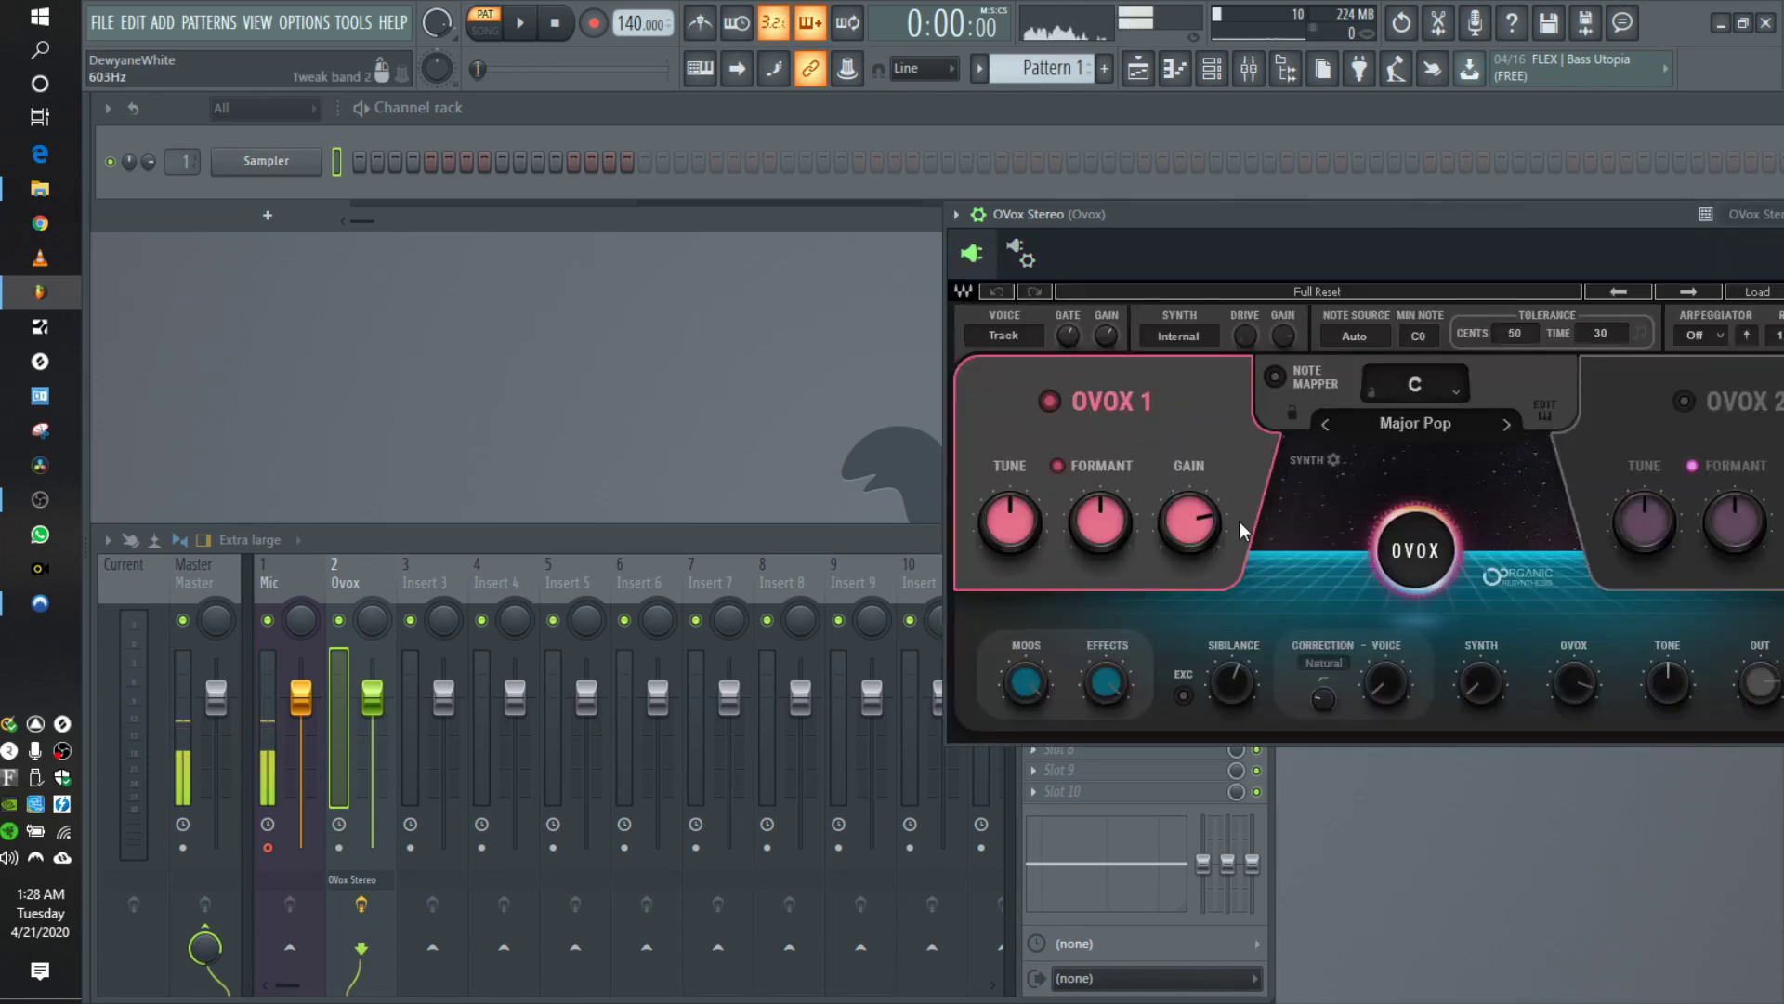
# - Set the OVox note source to MIDI, then collapse the wrapper toolbar and place the plugin window clear of the mixer
pyautogui.moveTo(1237, 215); pyautogui.dragTo(871, 171)
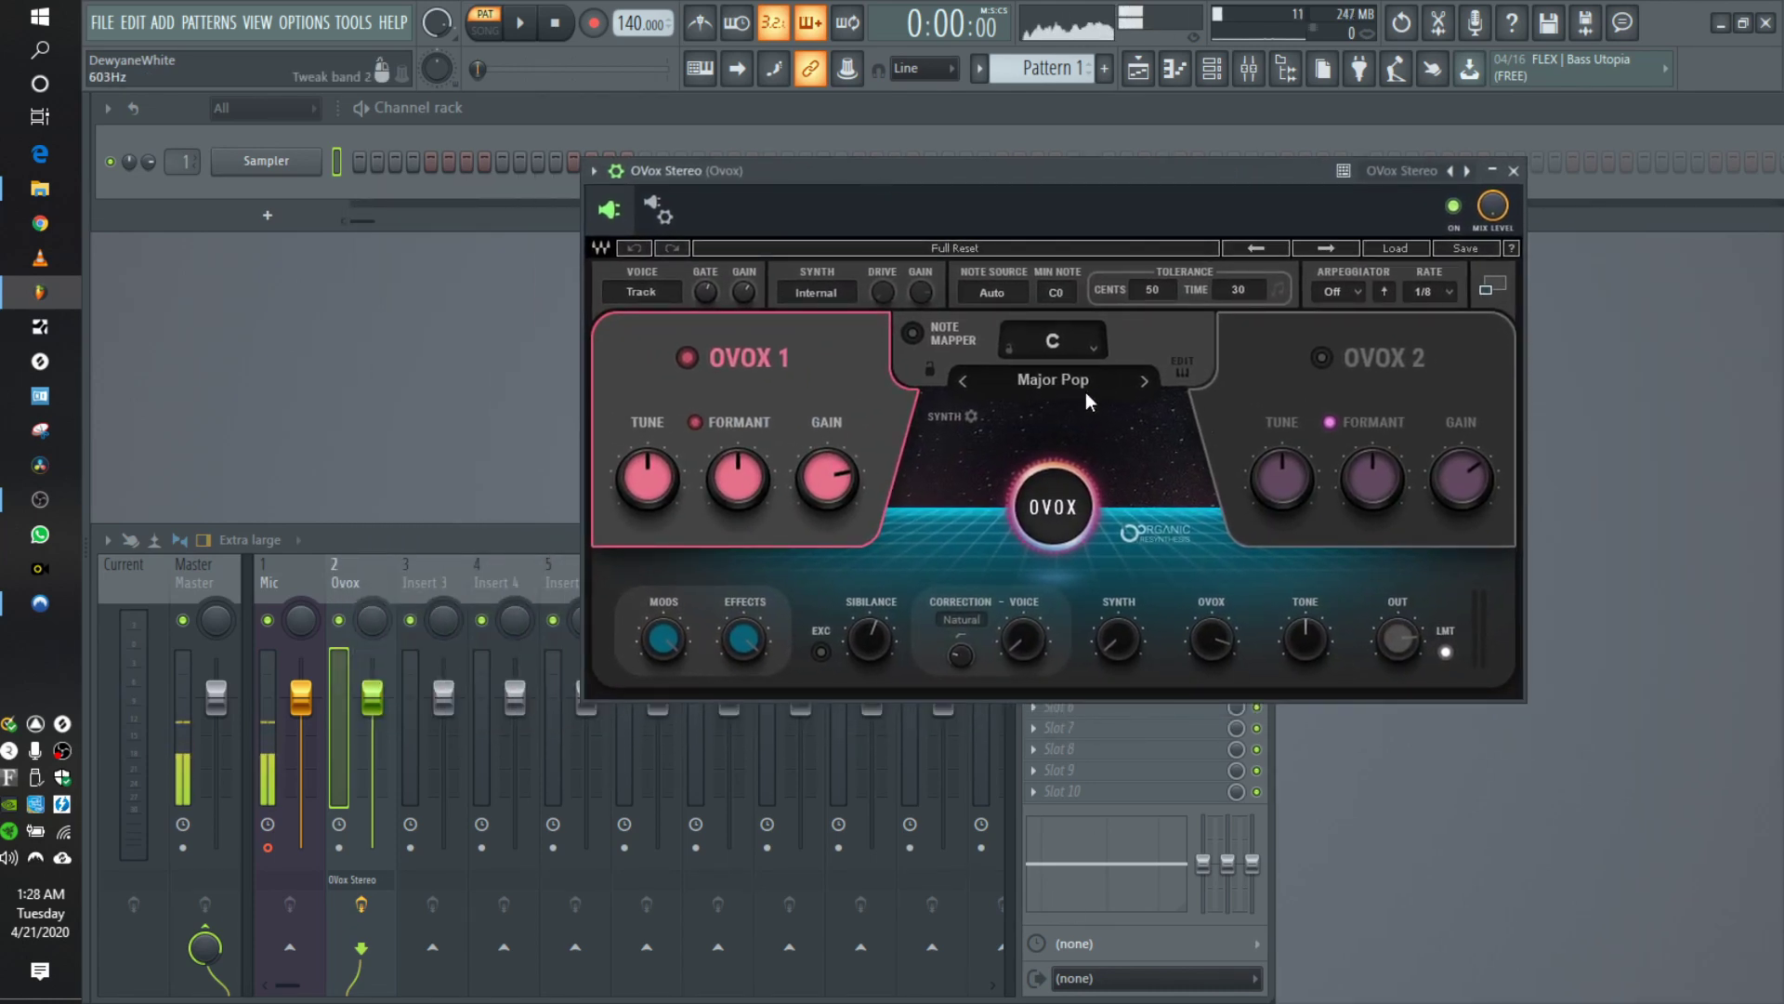
pyautogui.click(996, 291)
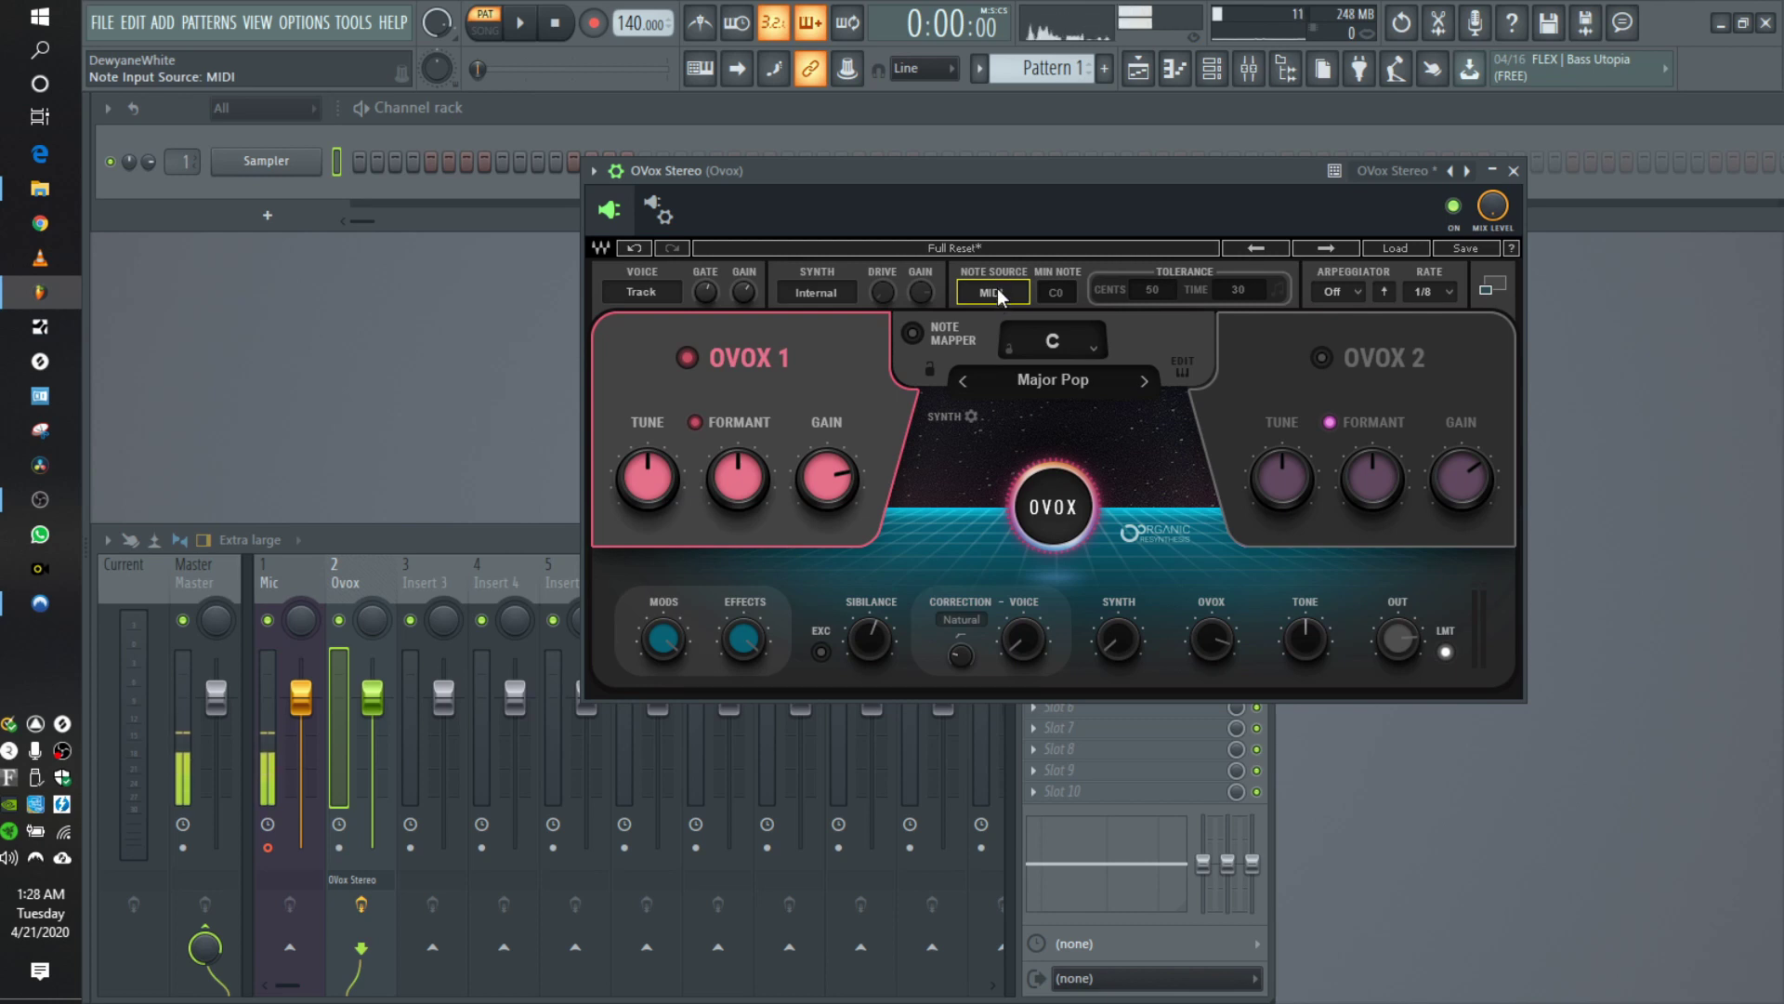
pyautogui.moveTo(775, 171); pyautogui.dragTo(1023, 113)
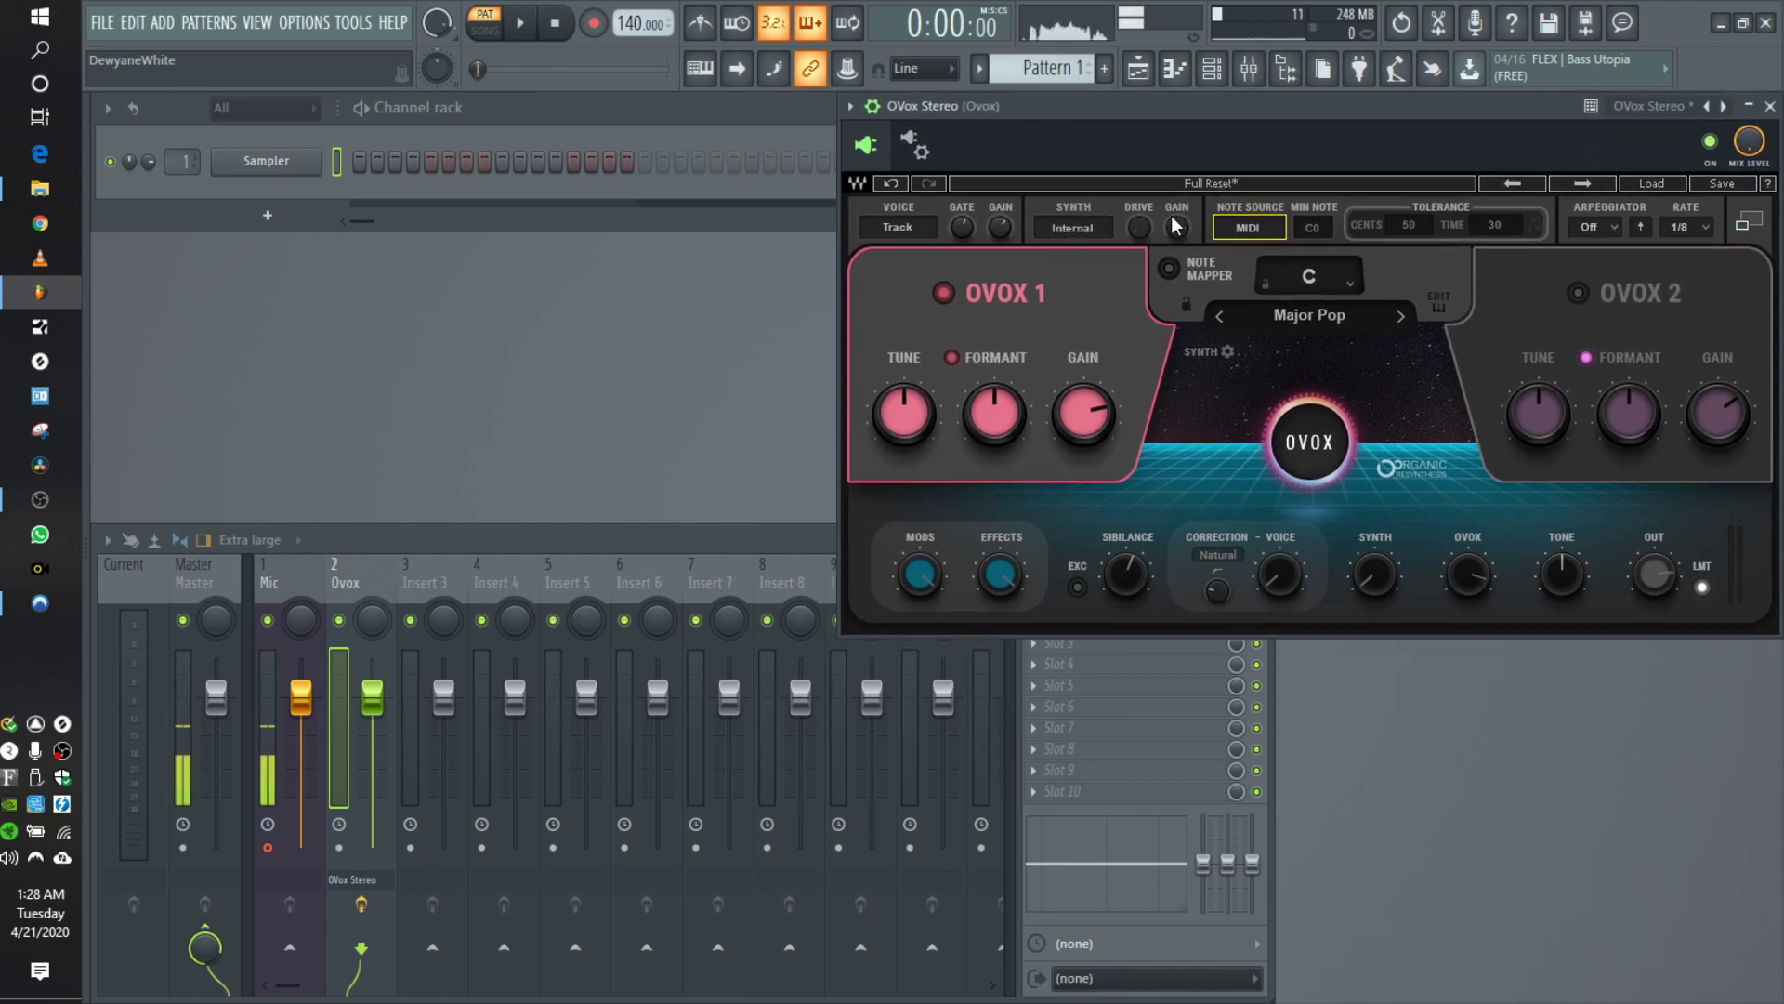
pyautogui.click(850, 105)
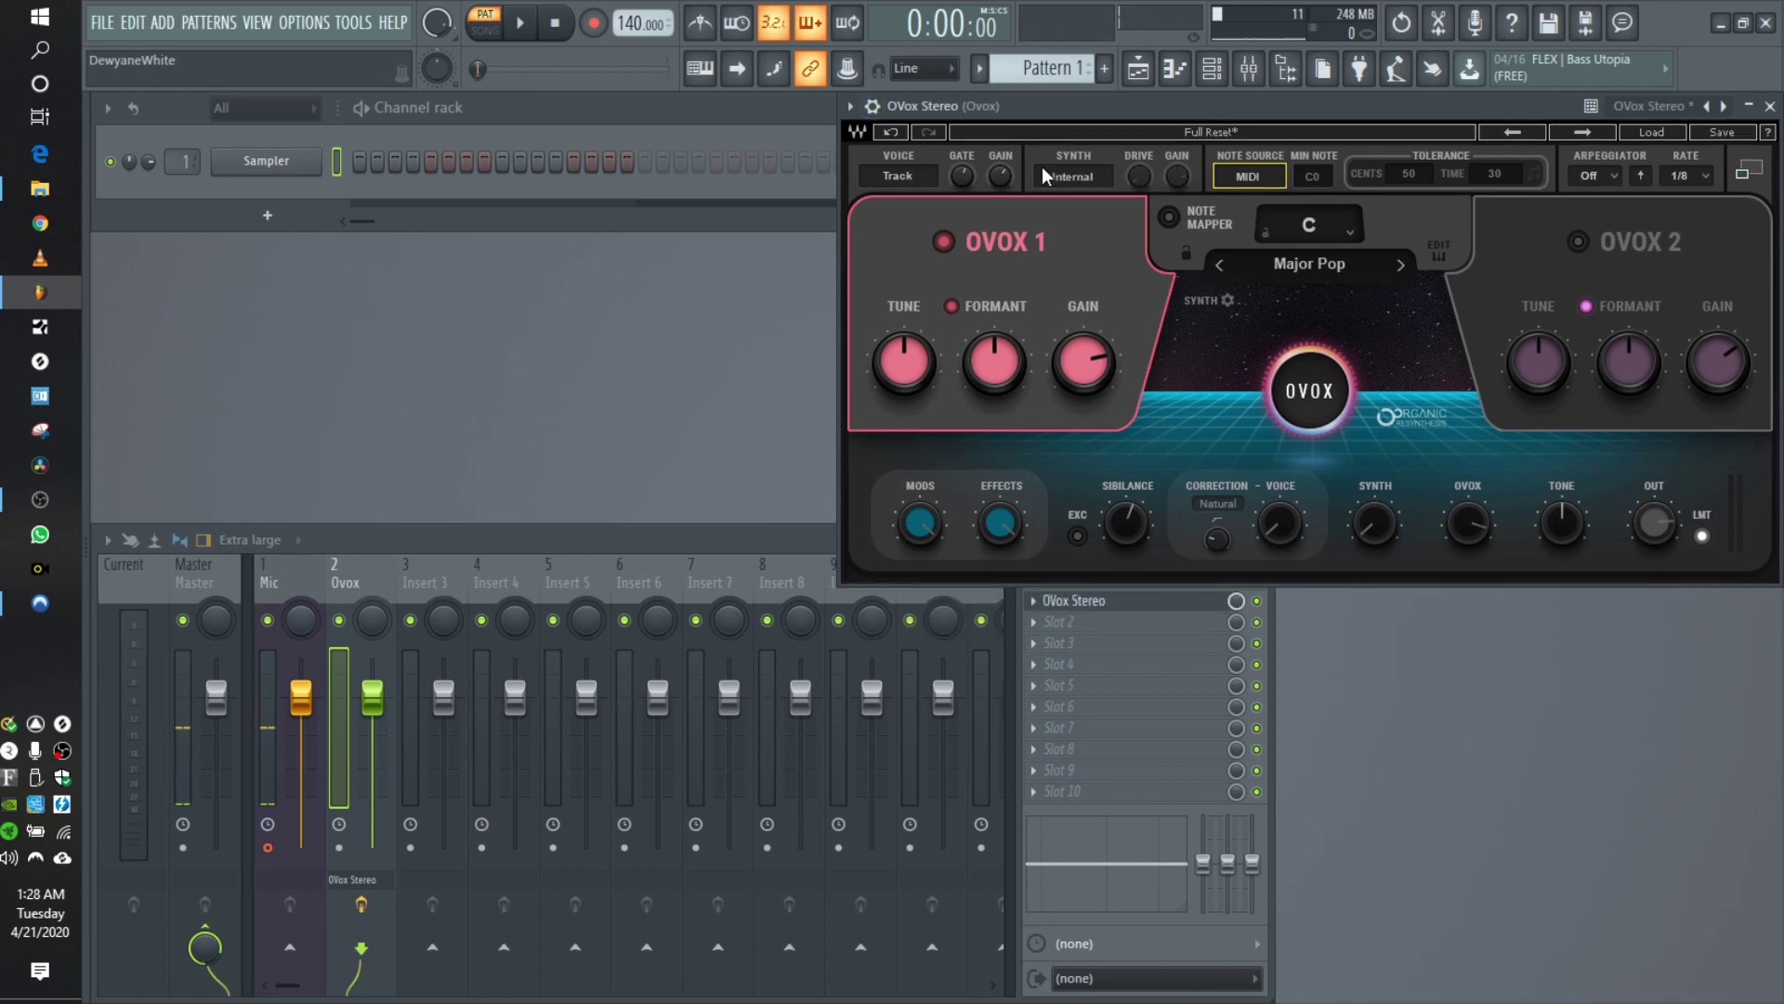
pyautogui.moveTo(1381, 109)
pyautogui.mouseDown()
pyautogui.moveTo(1370, 148)
pyautogui.moveTo(1385, 108)
pyautogui.mouseUp()
# - Inspect the routing options from the Mic track to the Ovox track, and reselect the Ovox track
pyautogui.click(346, 545)
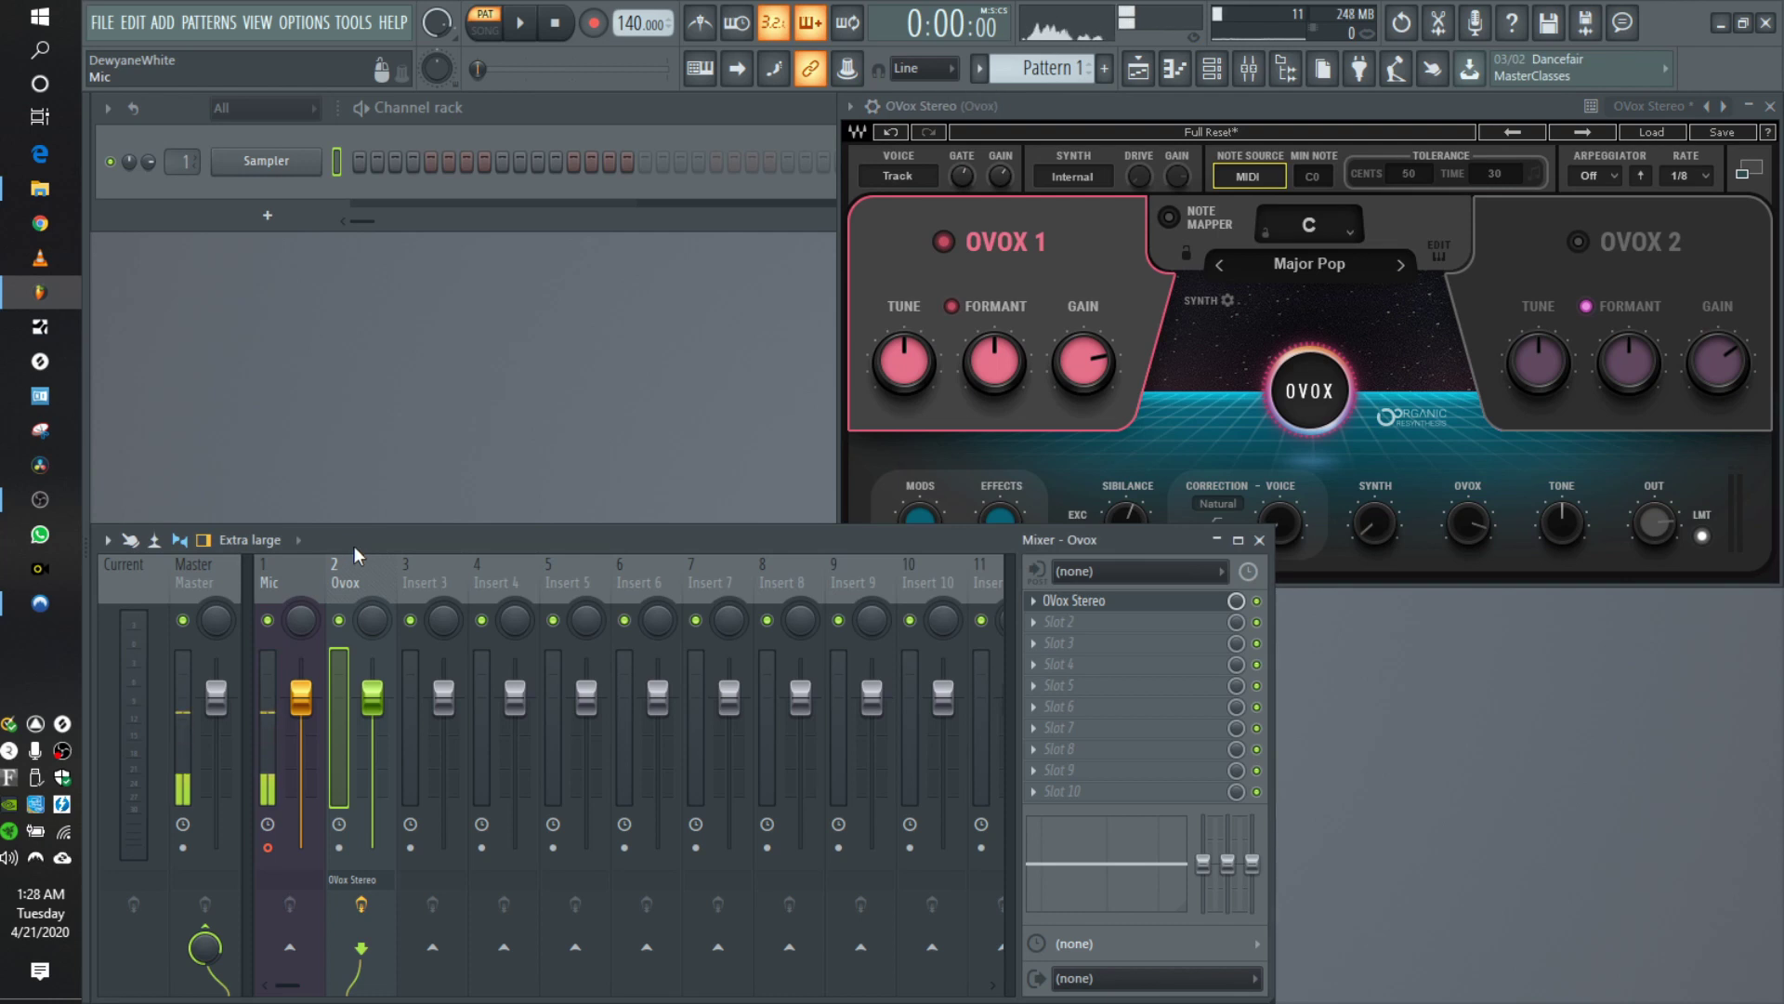
pyautogui.click(307, 567)
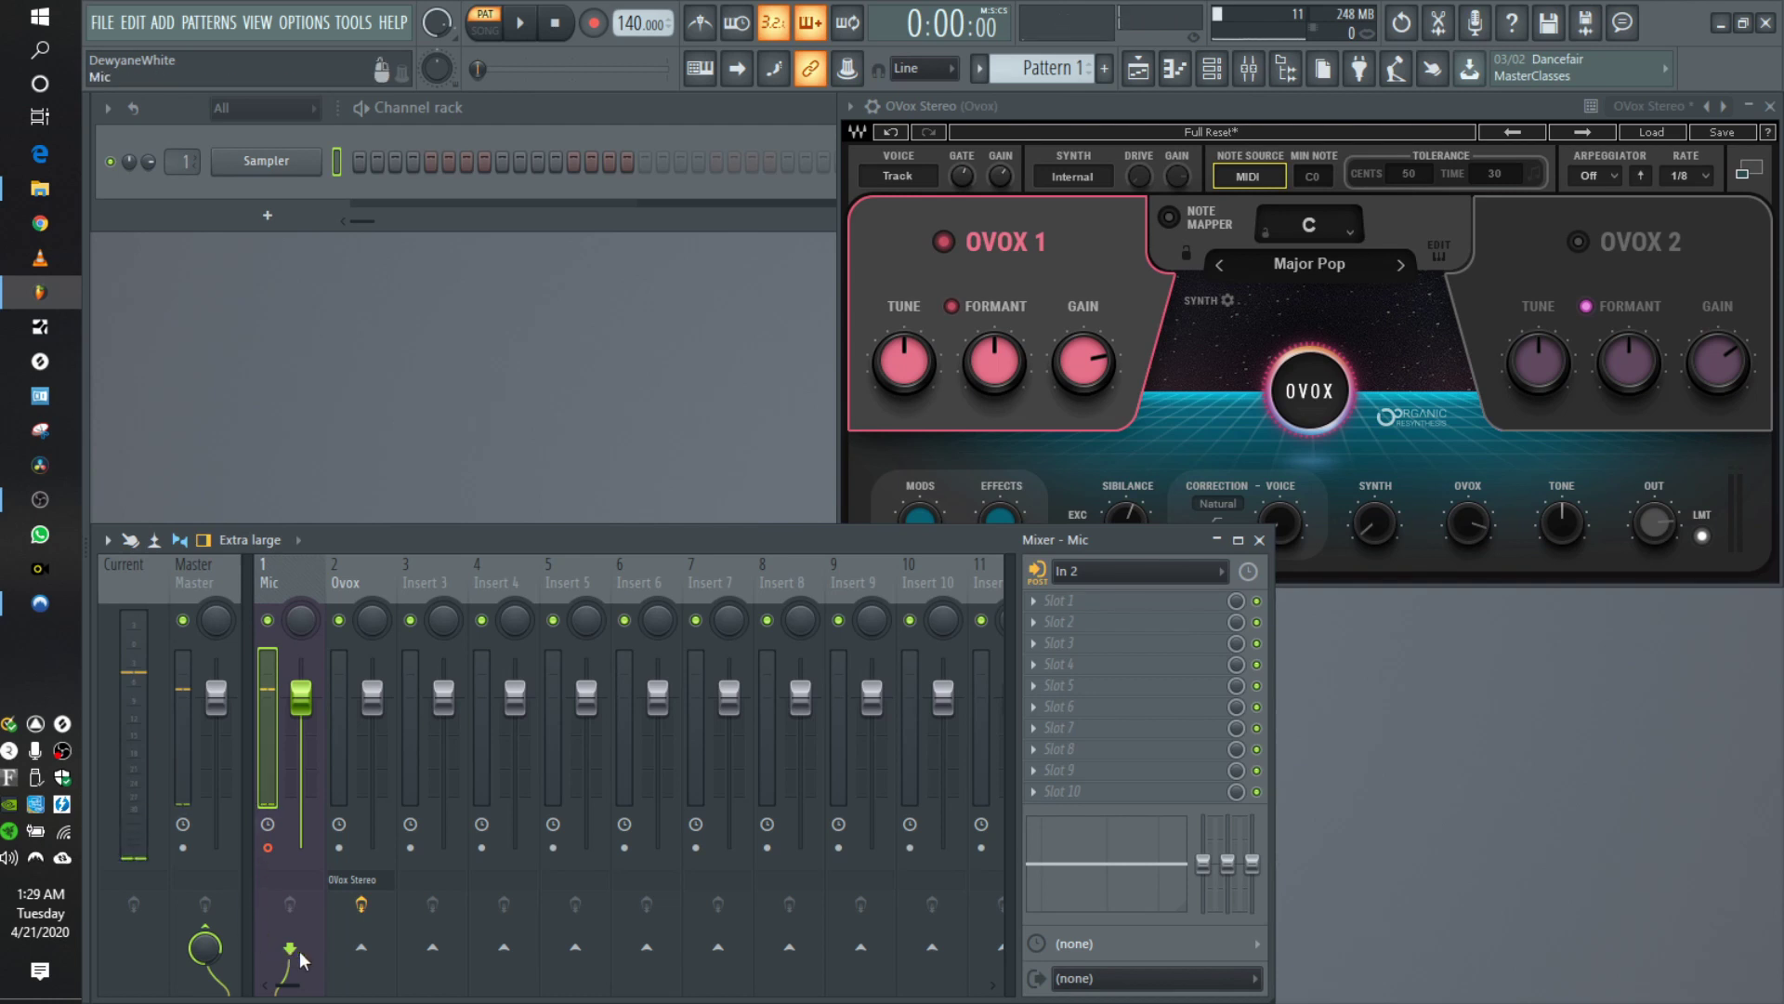
pyautogui.rightClick(363, 950)
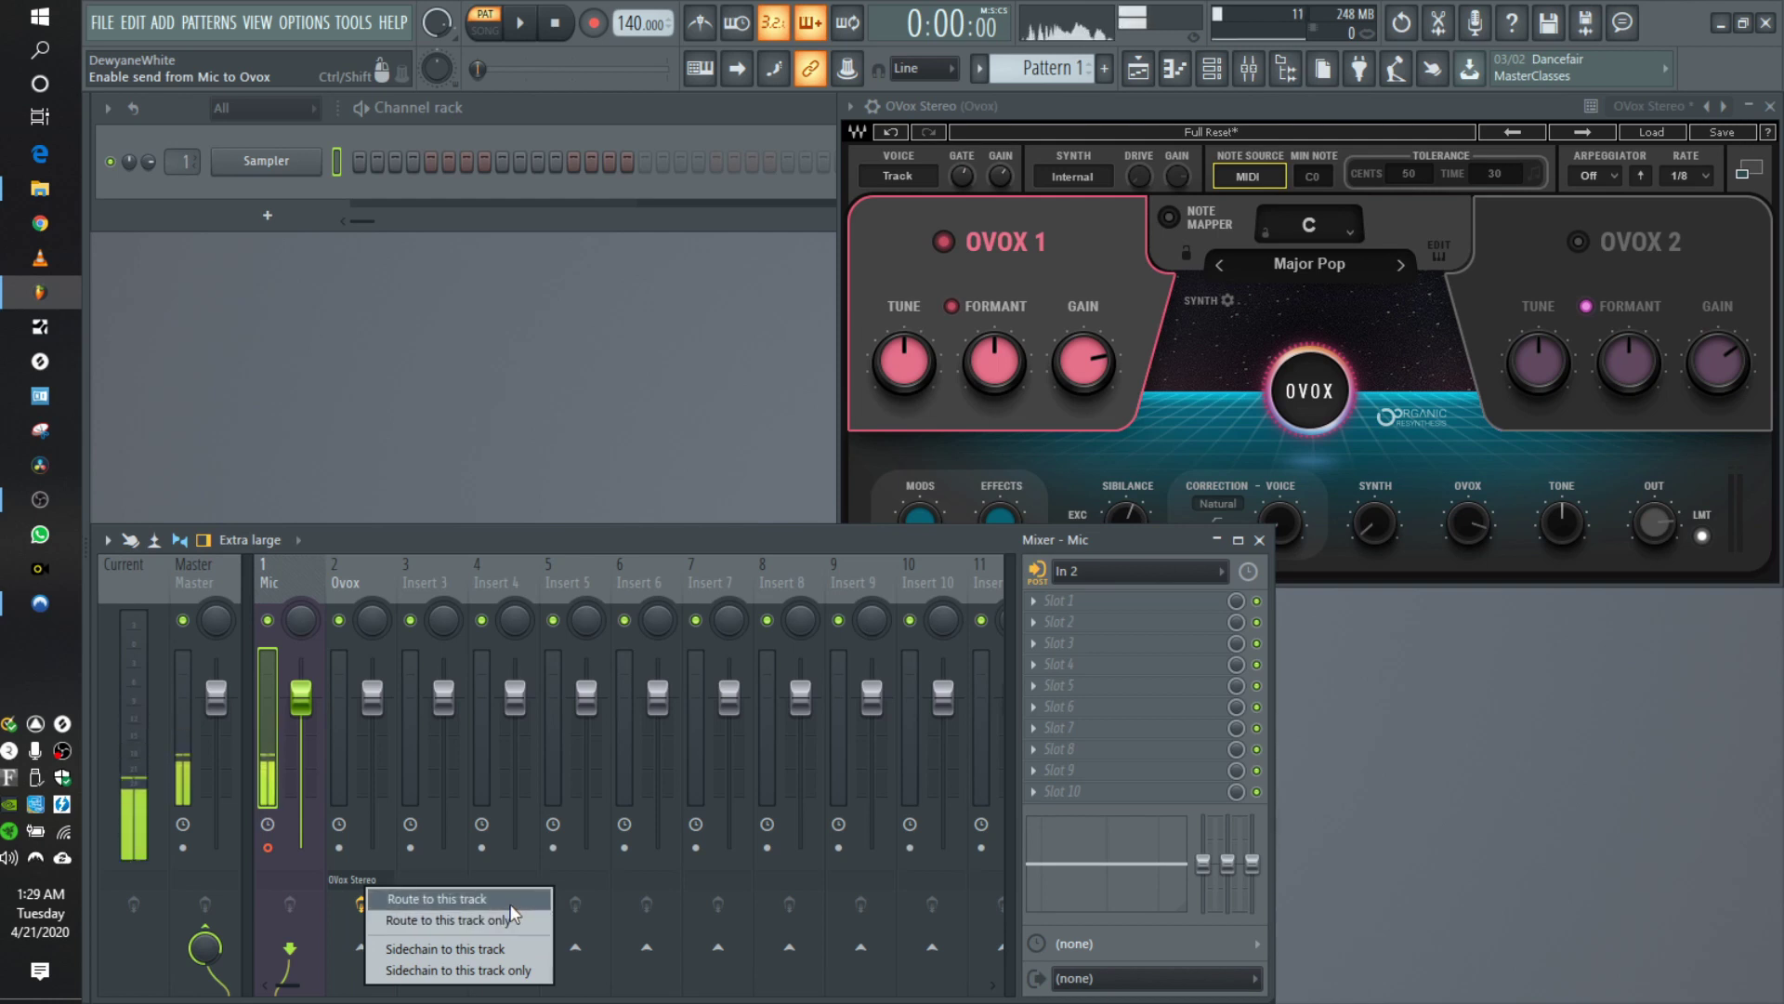
pyautogui.click(459, 556)
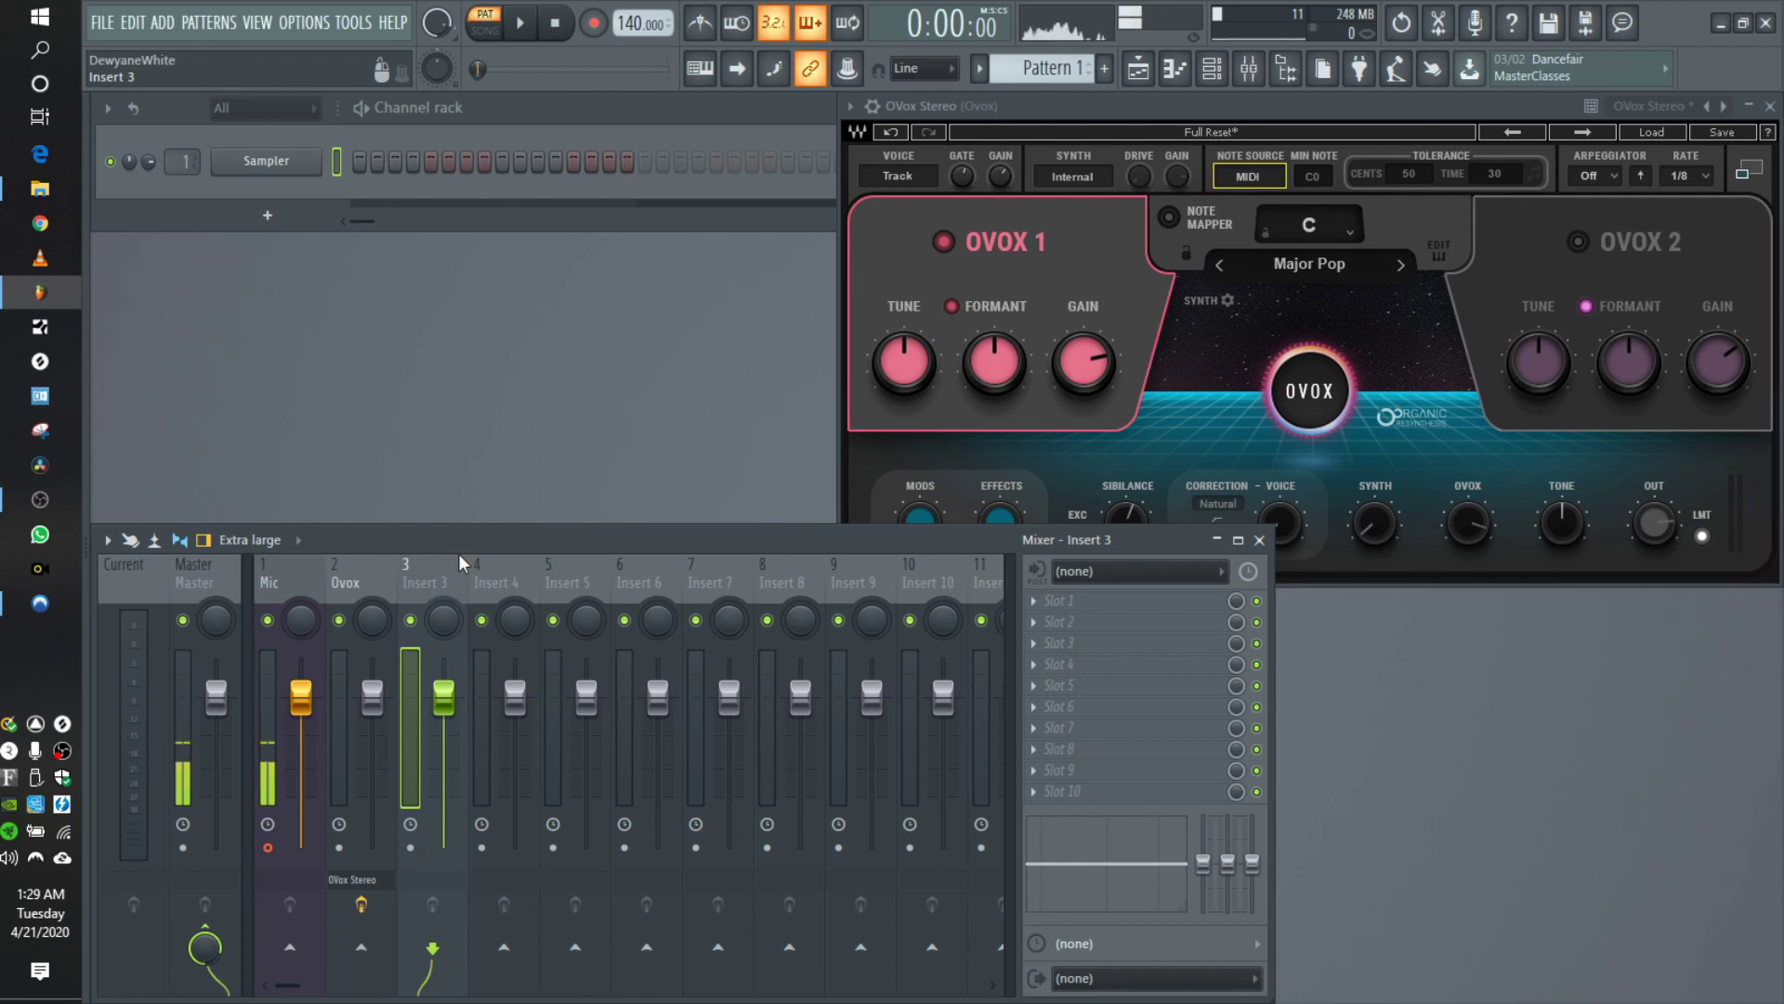
pyautogui.click(300, 575)
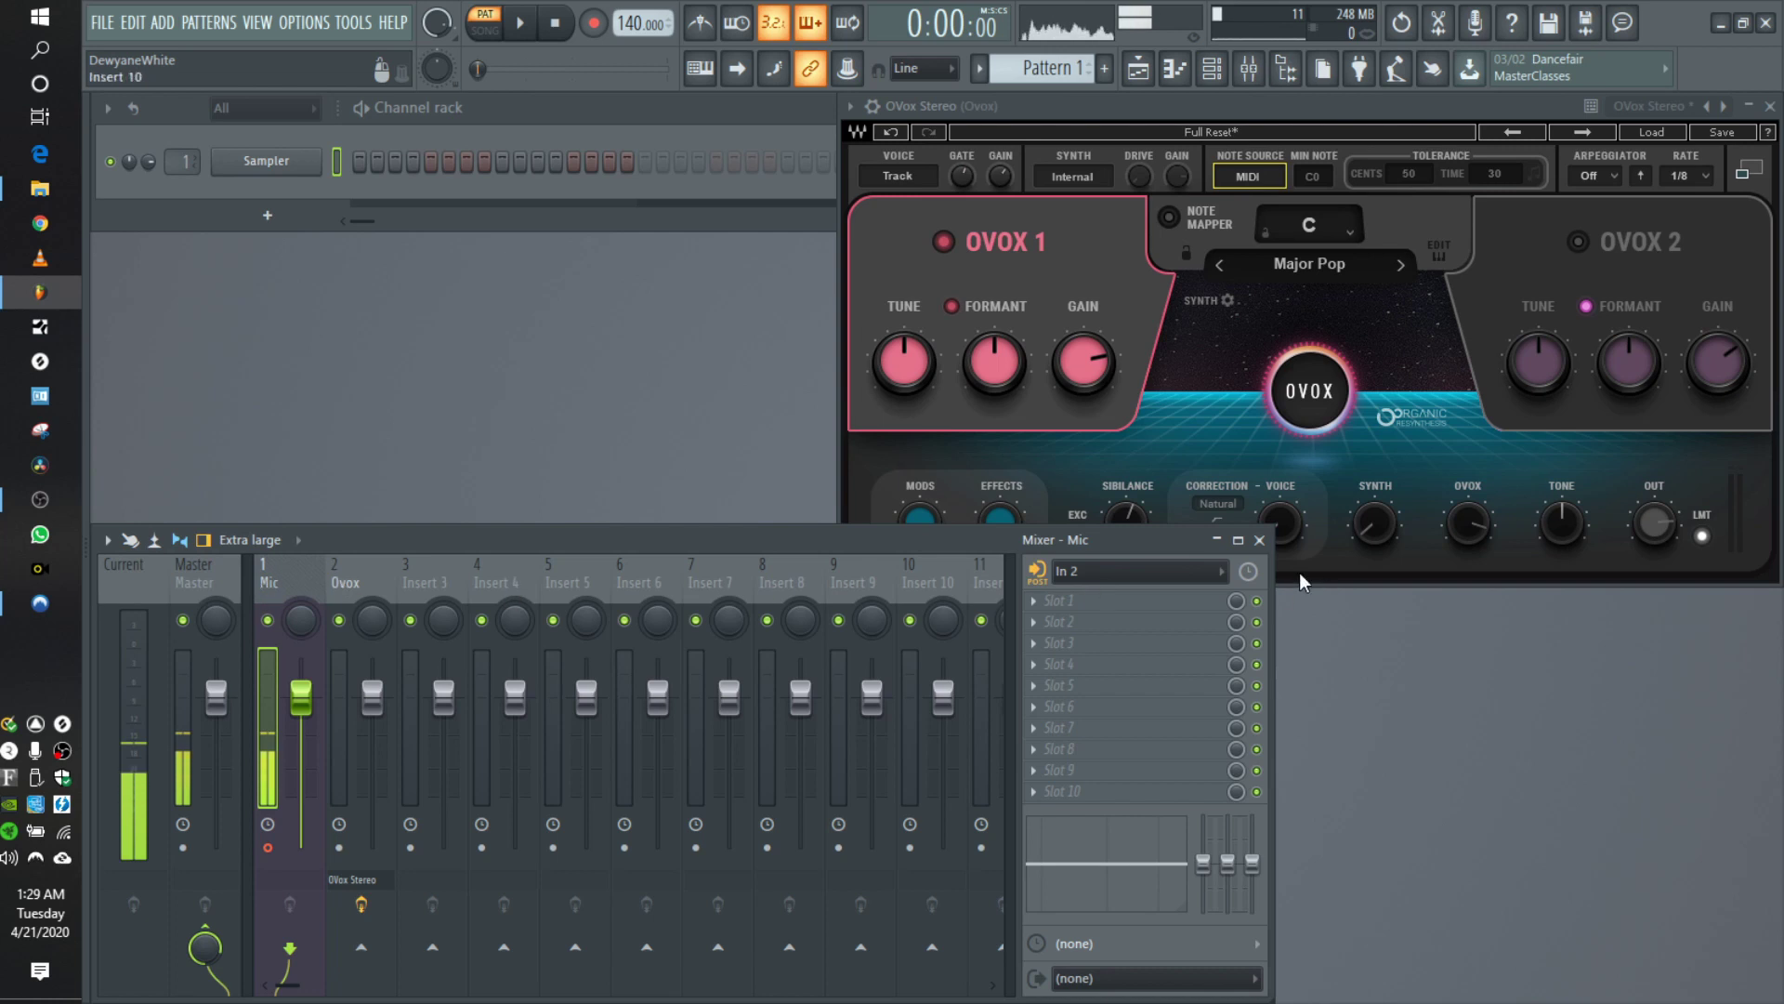
pyautogui.click(356, 578)
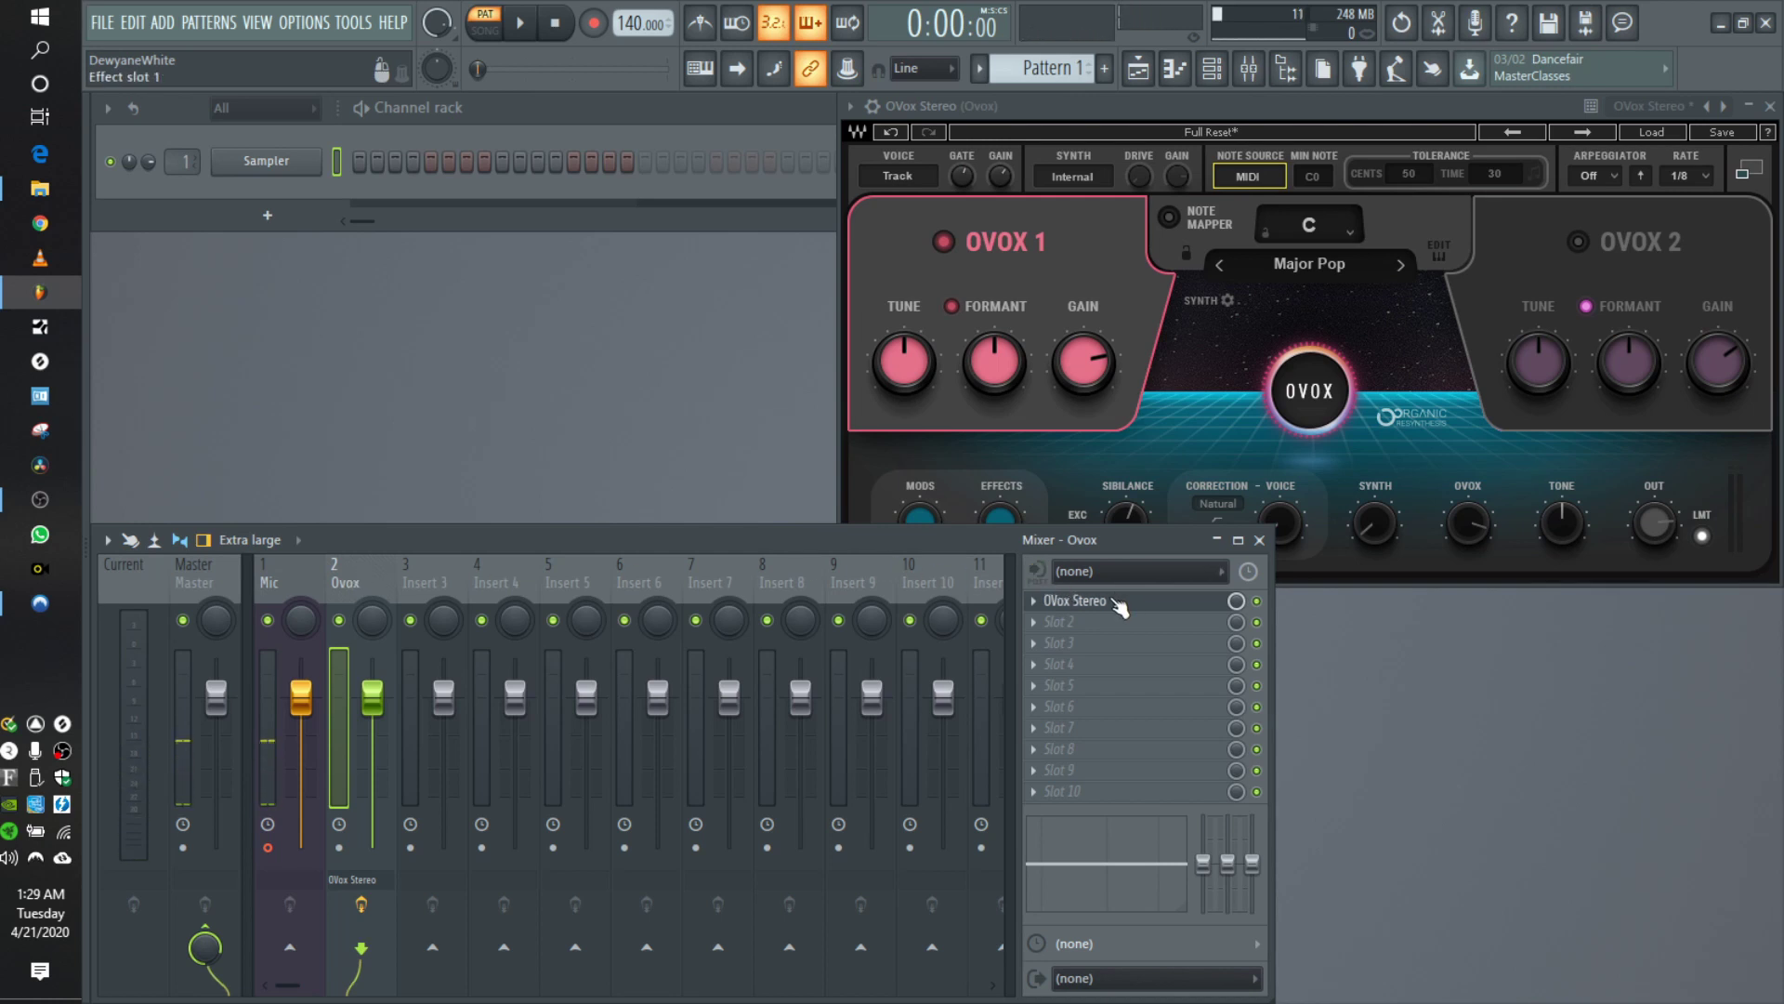
# - Redisplay the OVox Stereo VST wrapper settings and move their window clear of the mixer tracks
pyautogui.moveTo(911, 104); pyautogui.dragTo(703, 141)
pyautogui.click(668, 141)
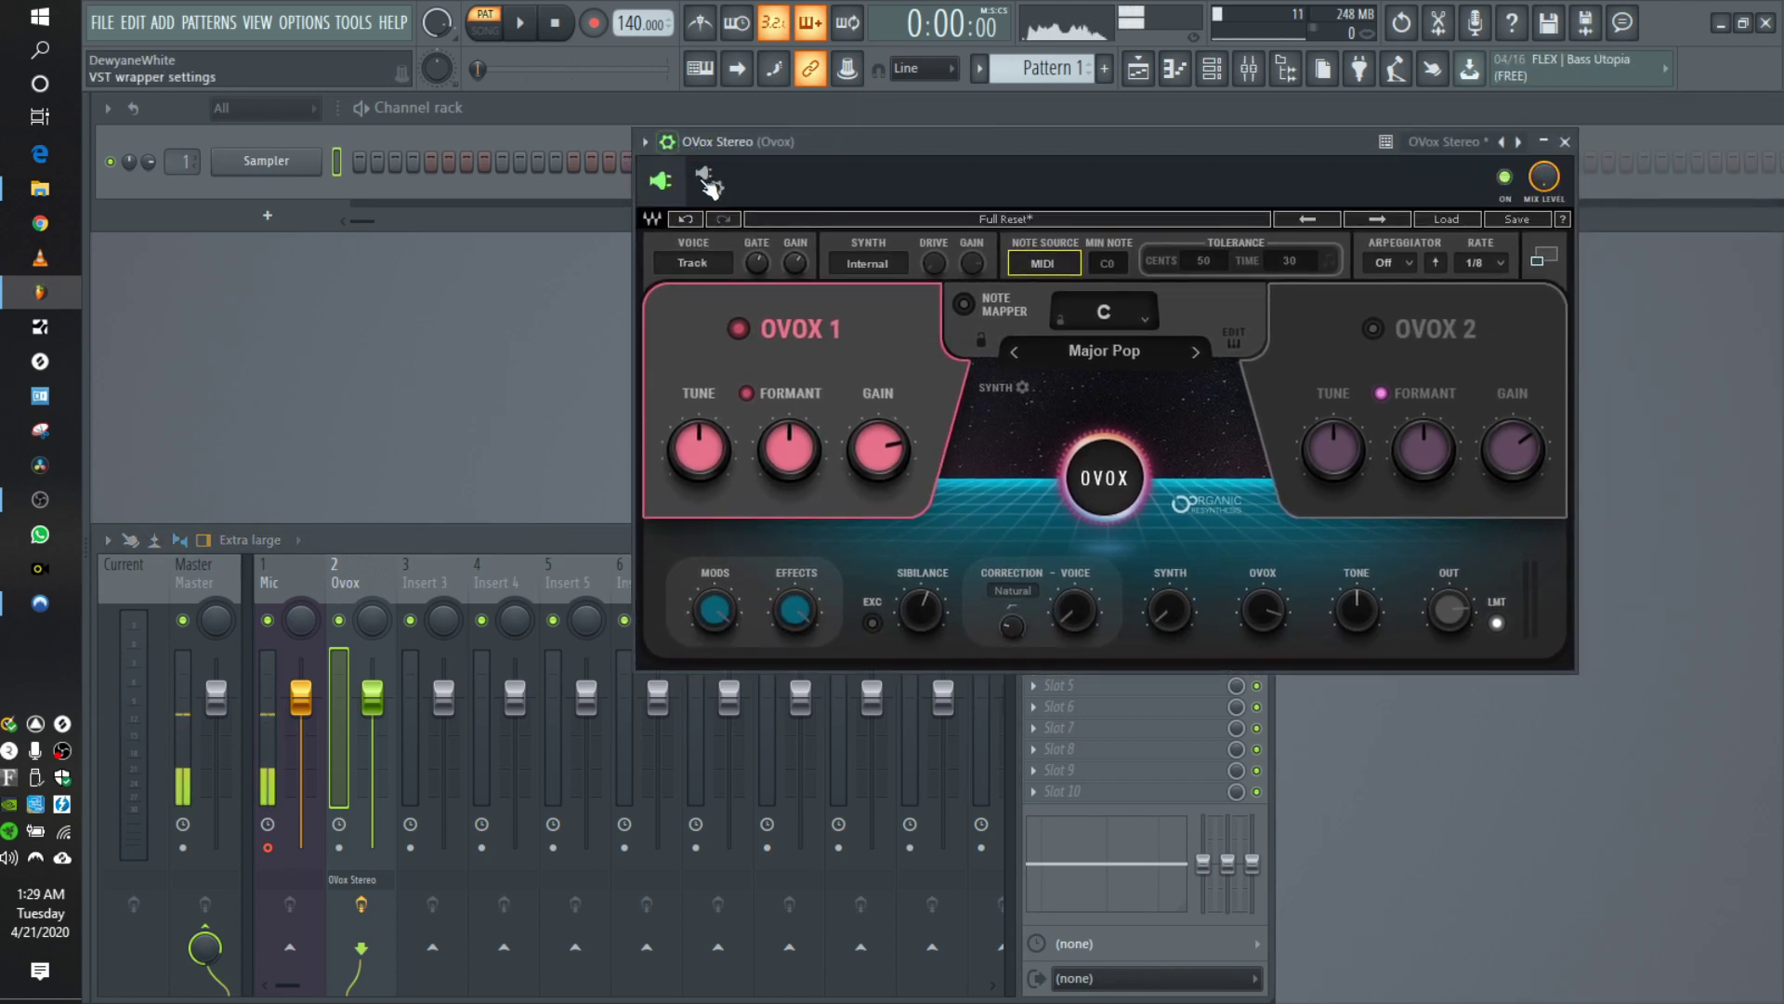
pyautogui.click(710, 179)
pyautogui.moveTo(864, 141); pyautogui.dragTo(1375, 105)
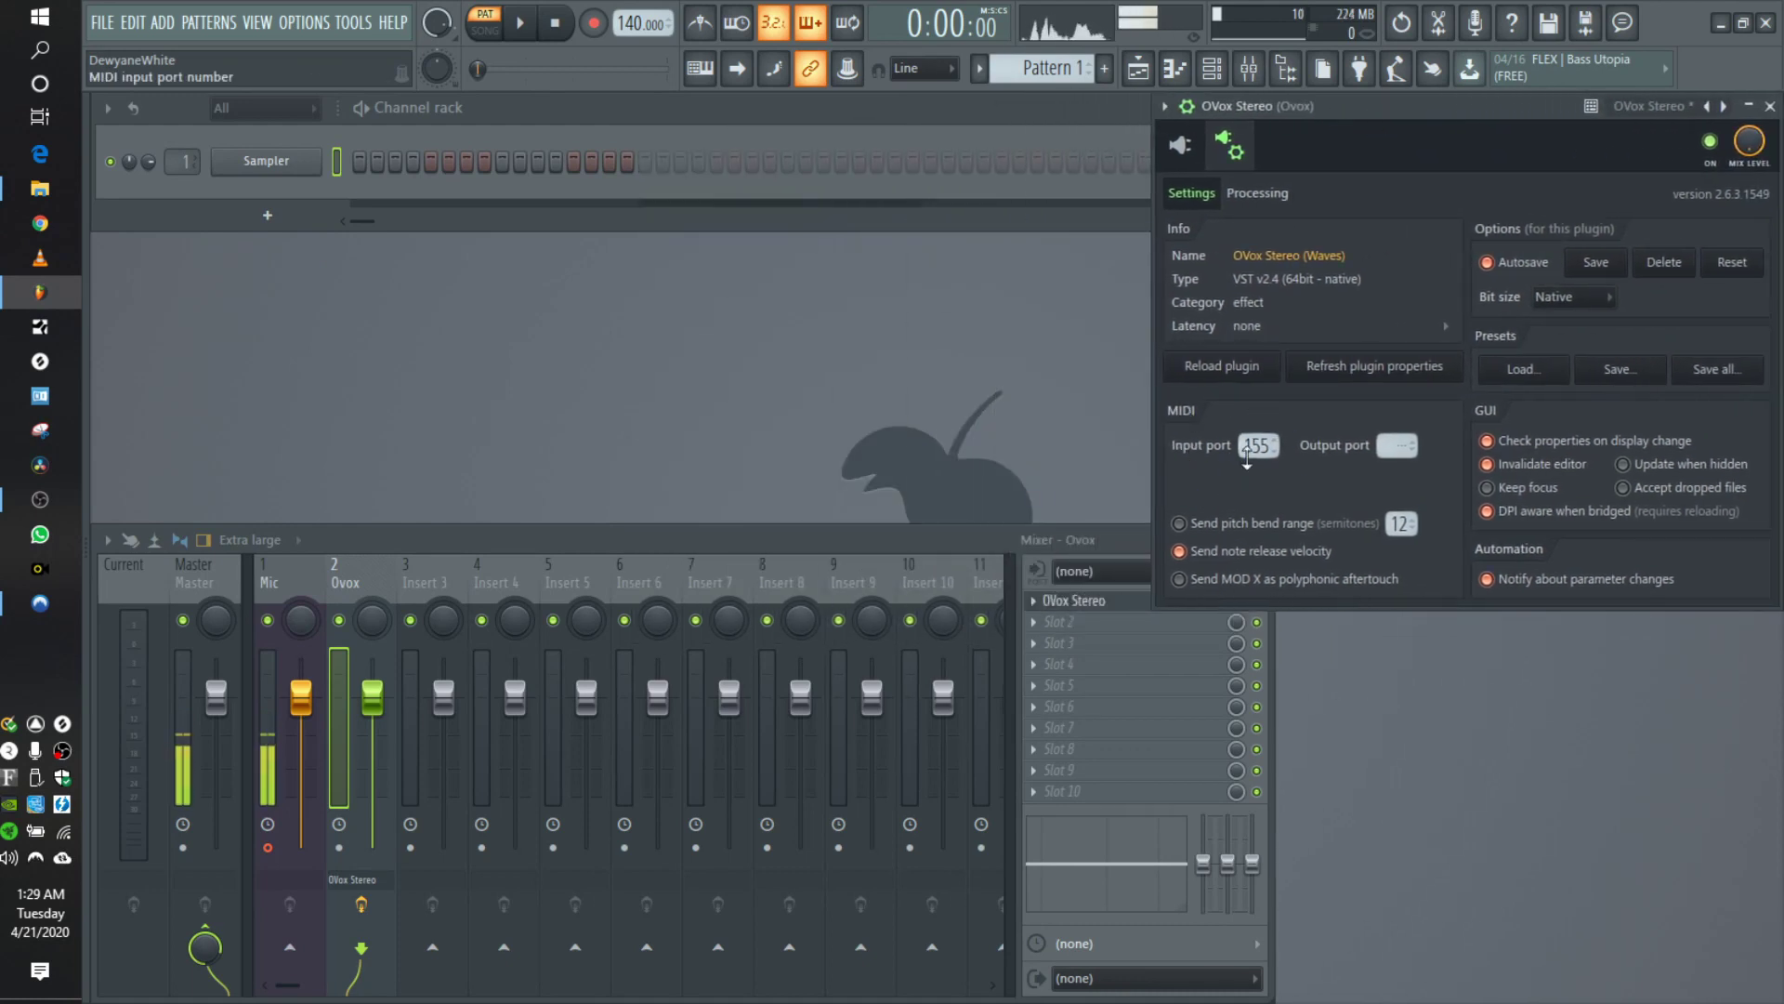
# - Compare the Impact LX49+ input port in the MIDI settings with the OVox input port, and close the settings
pyautogui.click(353, 22)
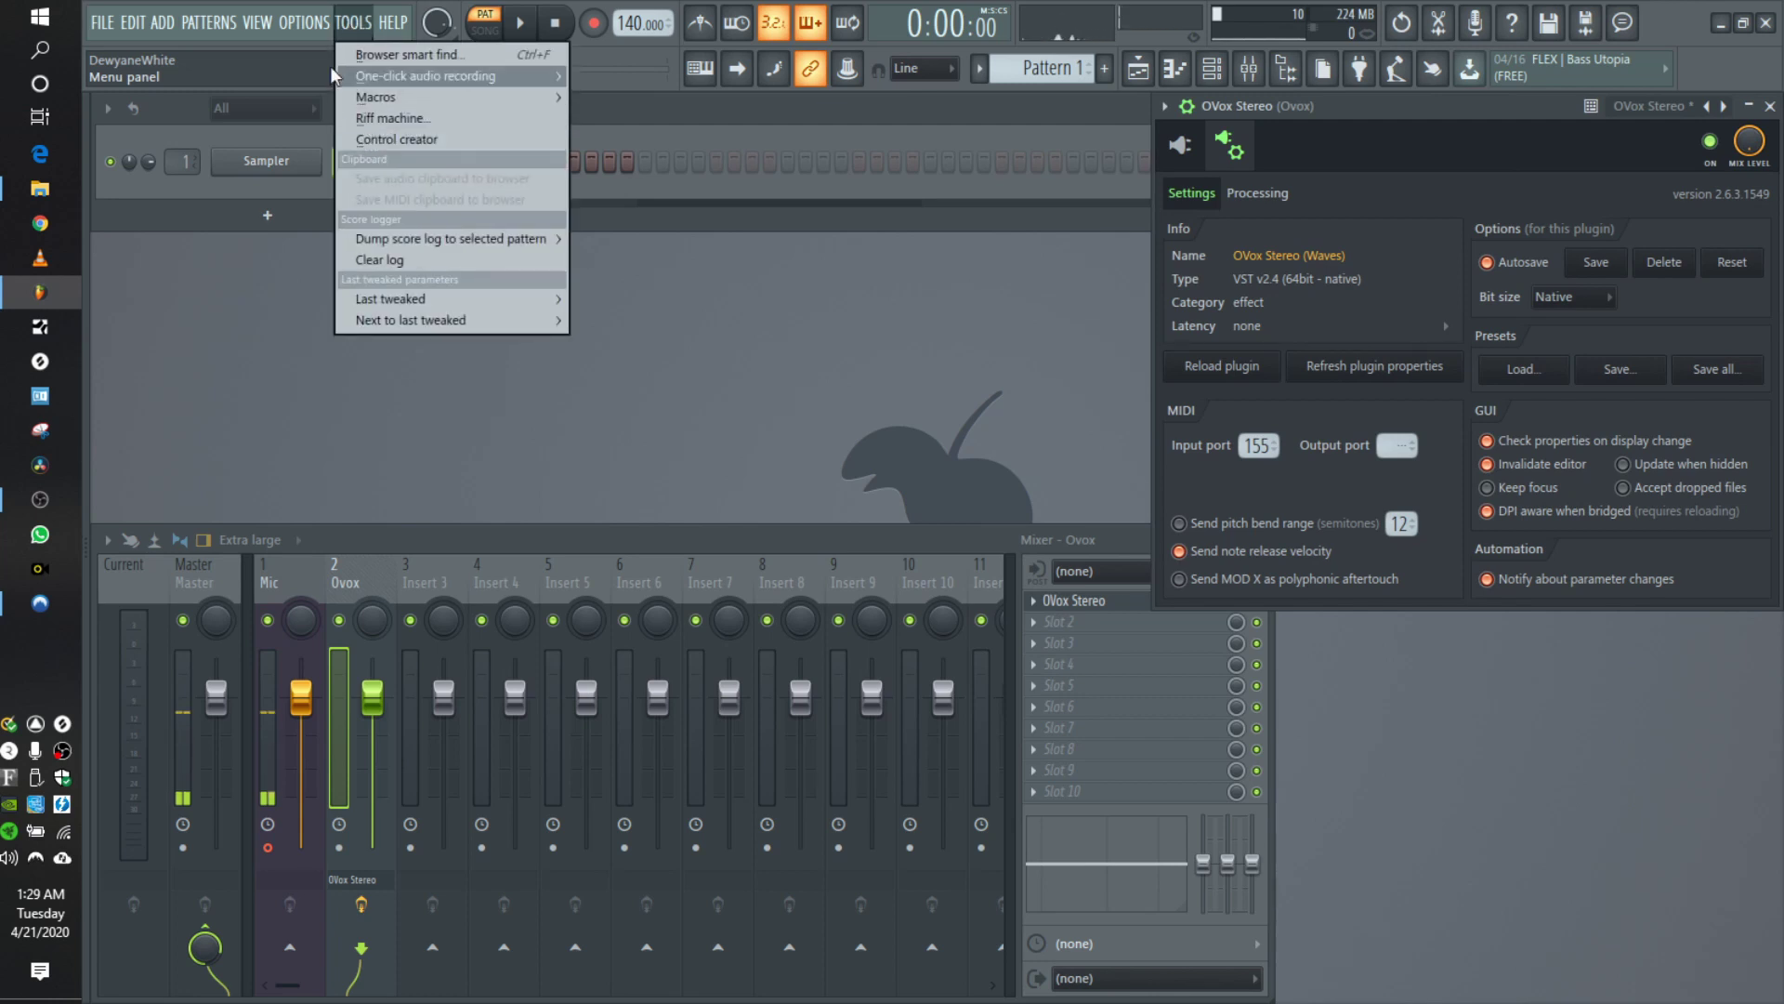
pyautogui.moveTo(302, 24)
pyautogui.click(307, 72)
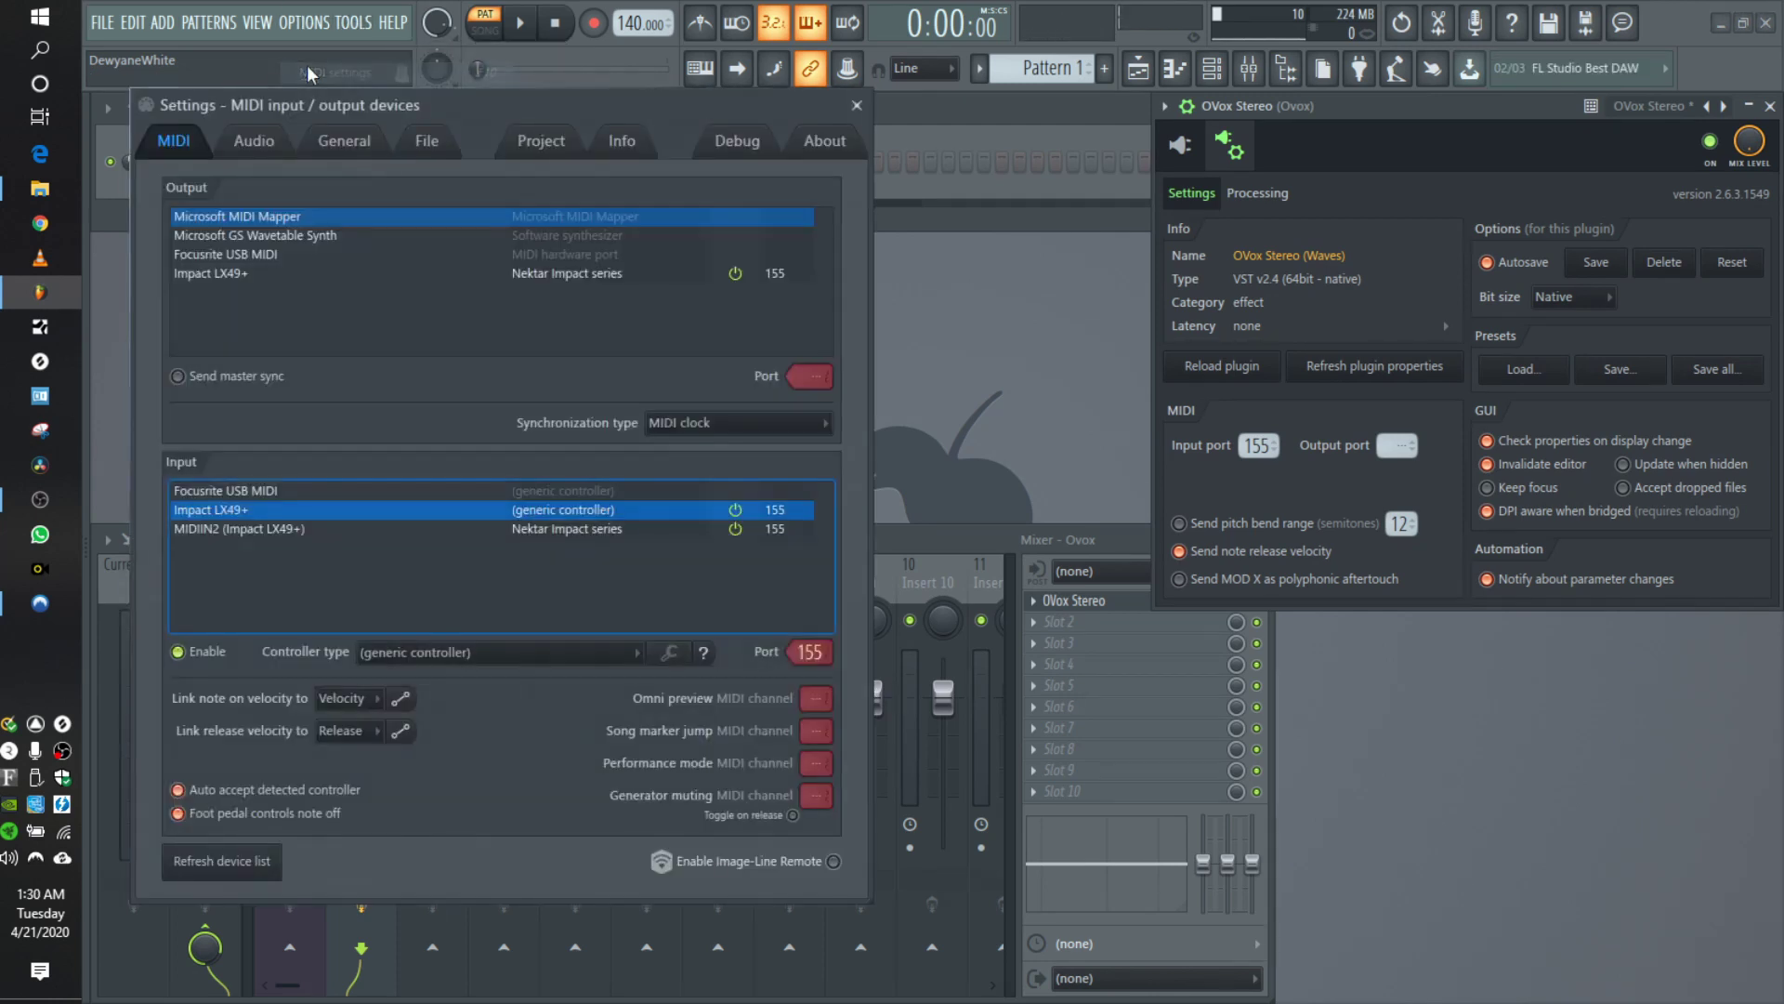
pyautogui.moveTo(418, 107); pyautogui.dragTo(661, 112)
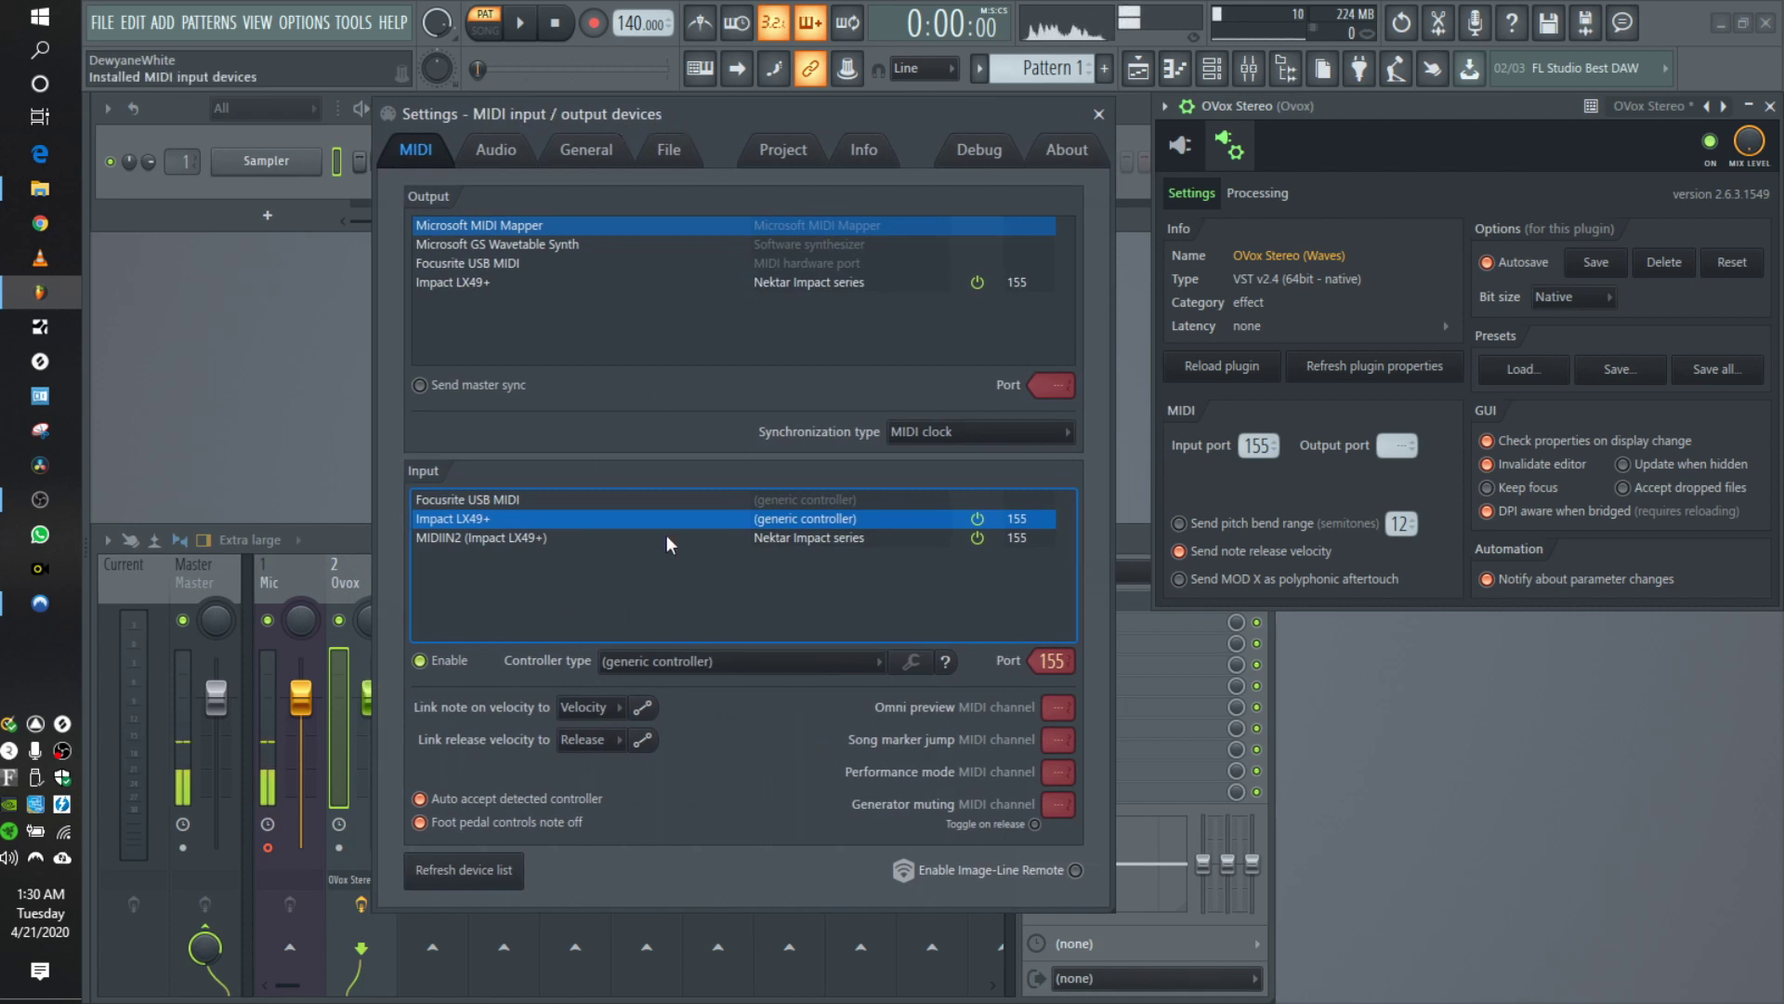
pyautogui.click(1099, 113)
# - Hide the OVox window and route the Mic track to the Ovox track only
pyautogui.moveTo(1342, 106); pyautogui.dragTo(826, 199)
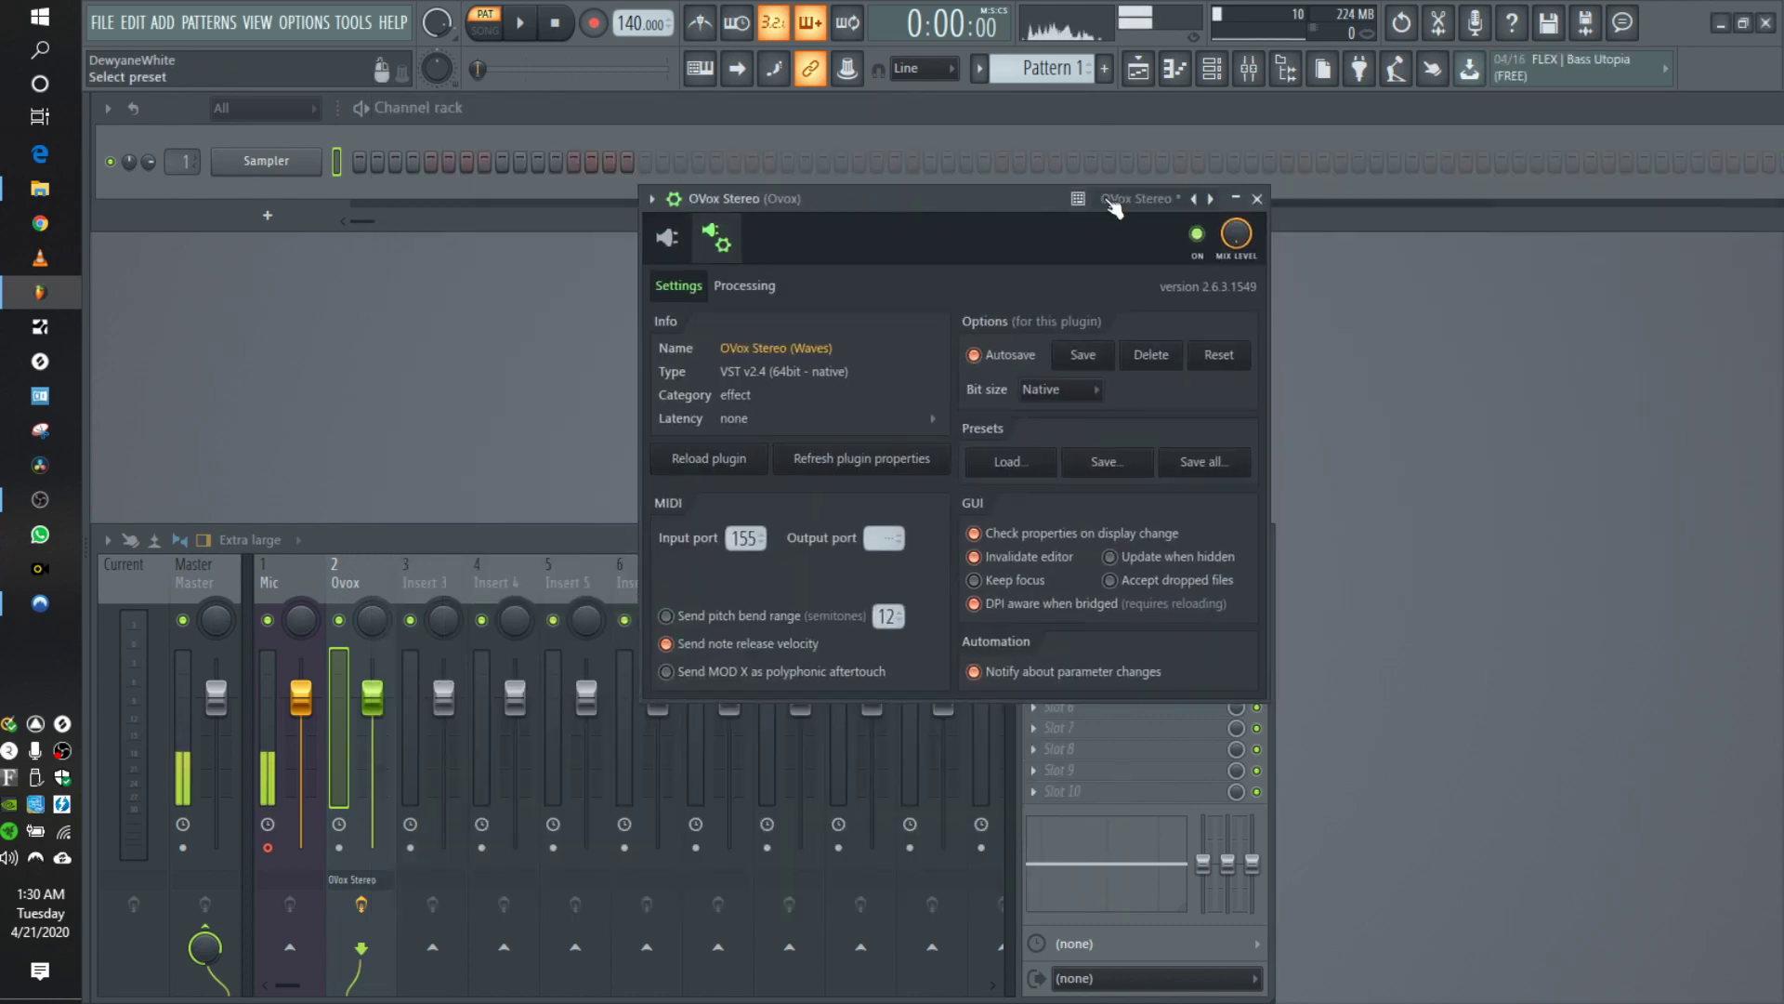
pyautogui.click(1236, 201)
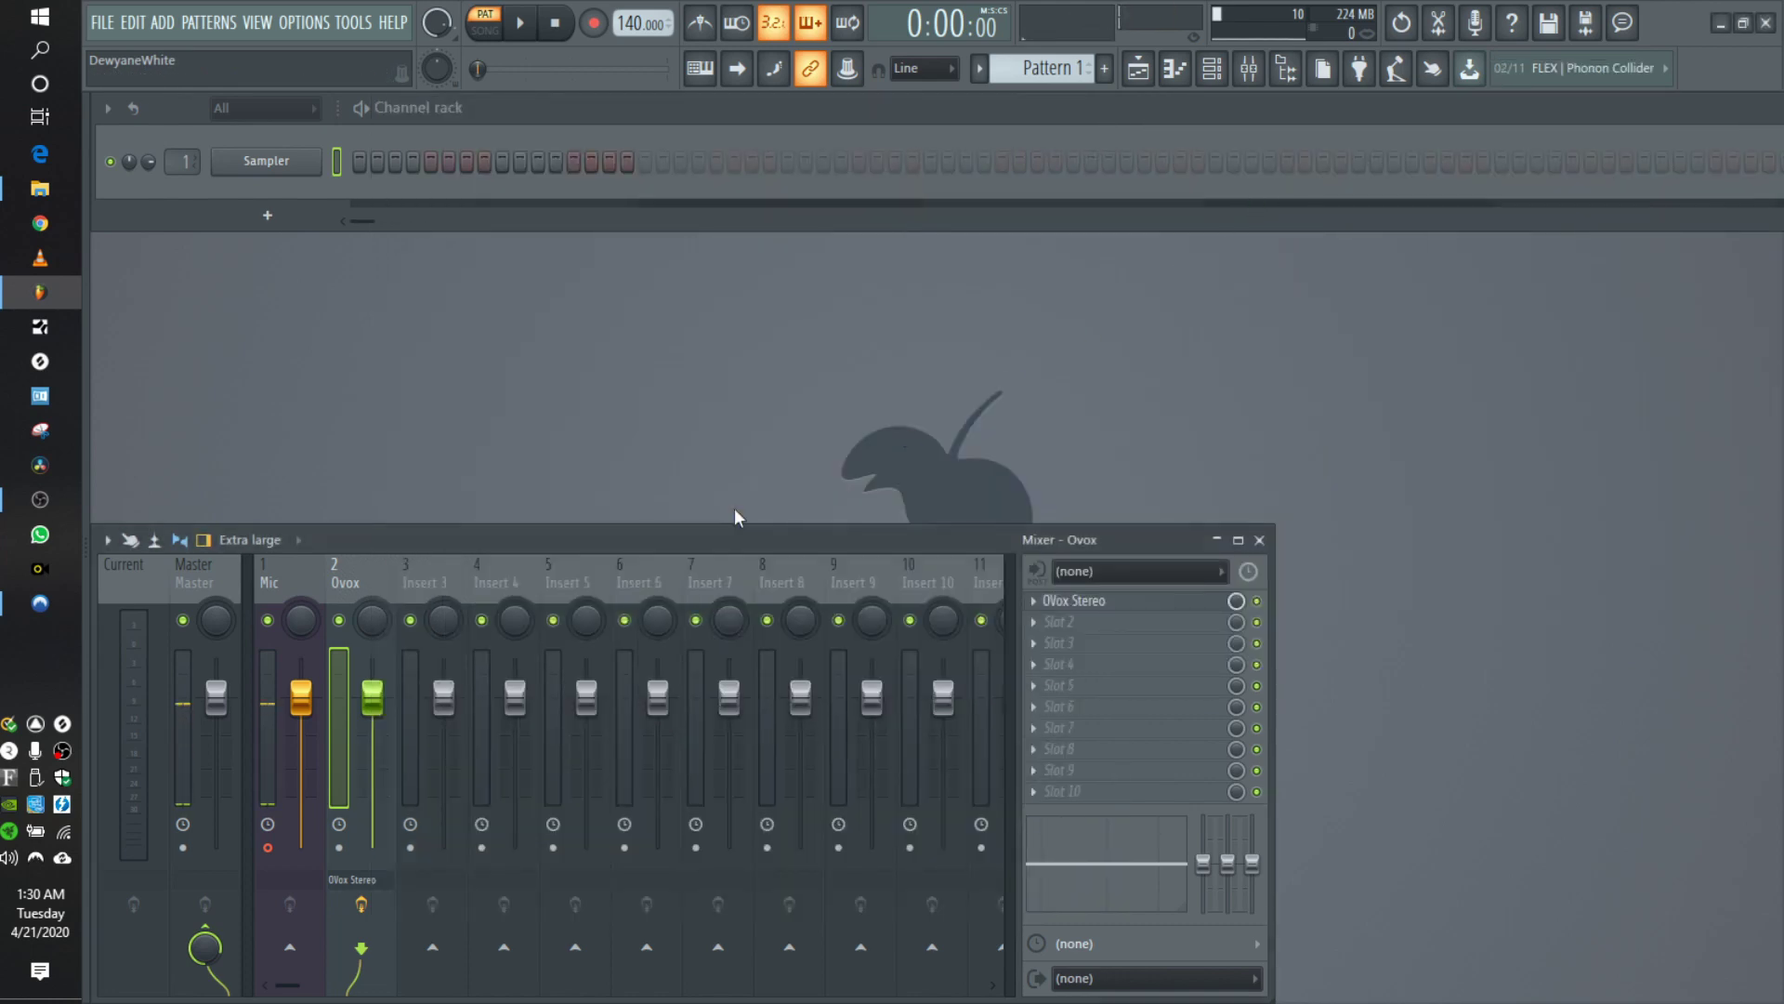
pyautogui.click(287, 578)
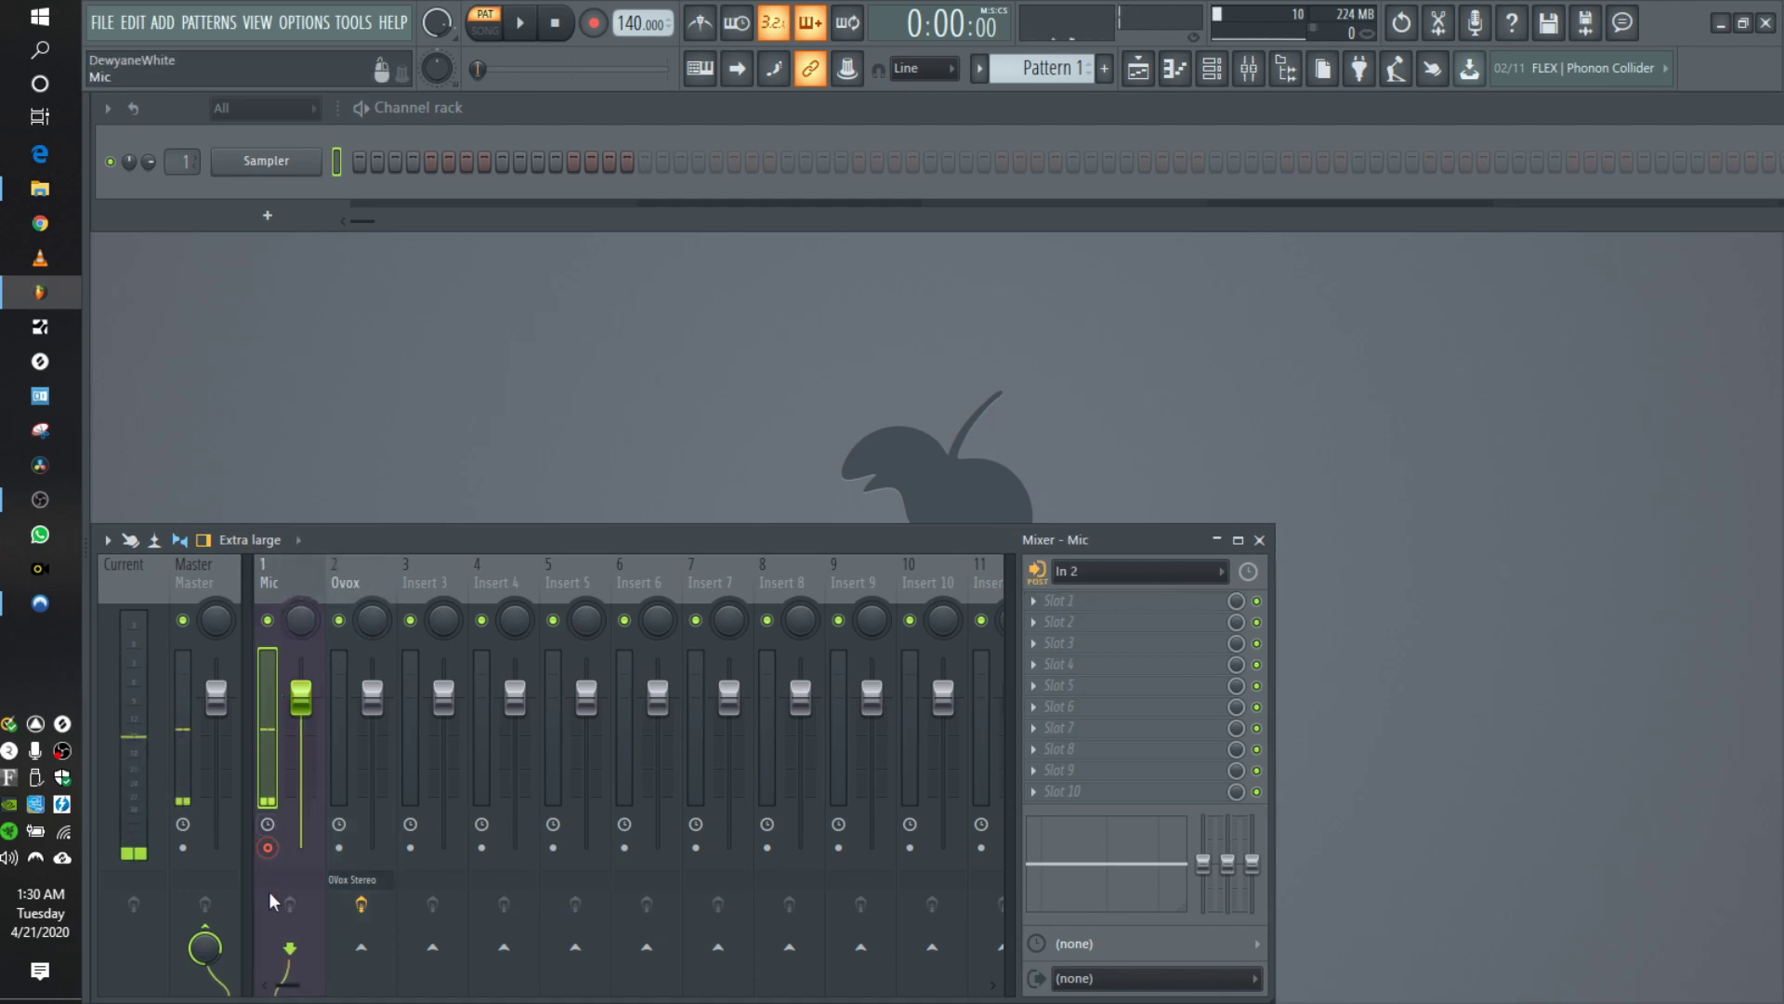
pyautogui.rightClick(359, 963)
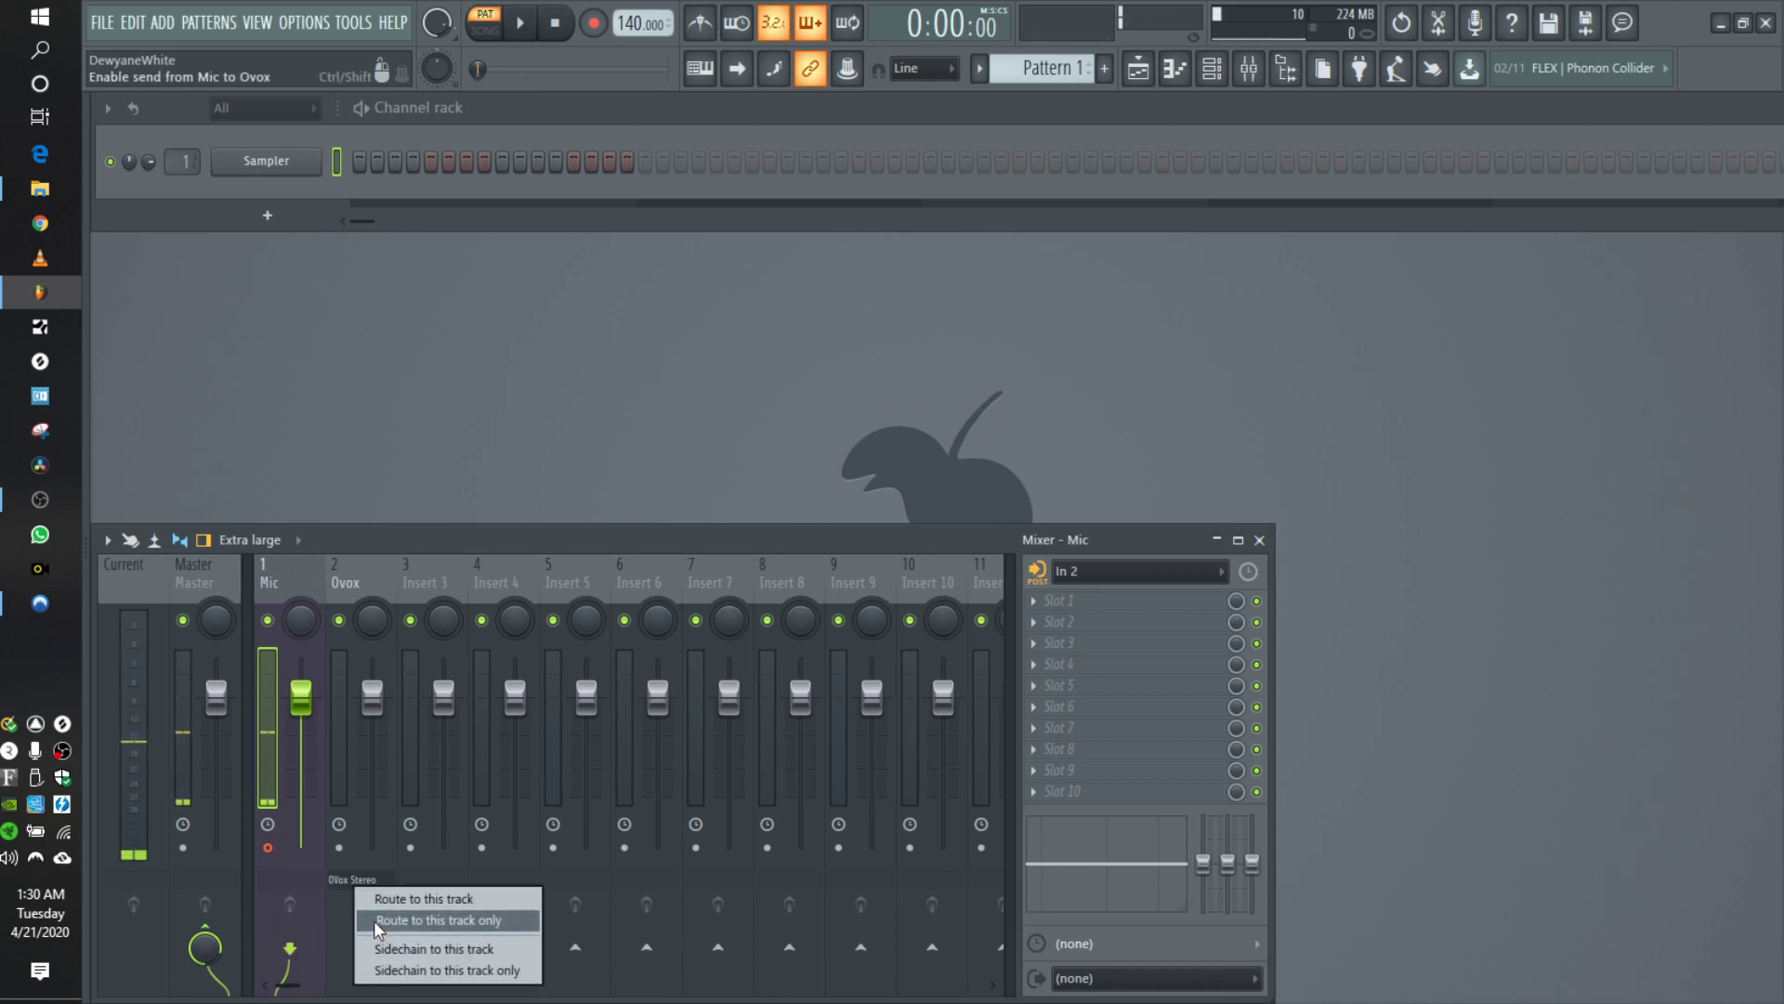
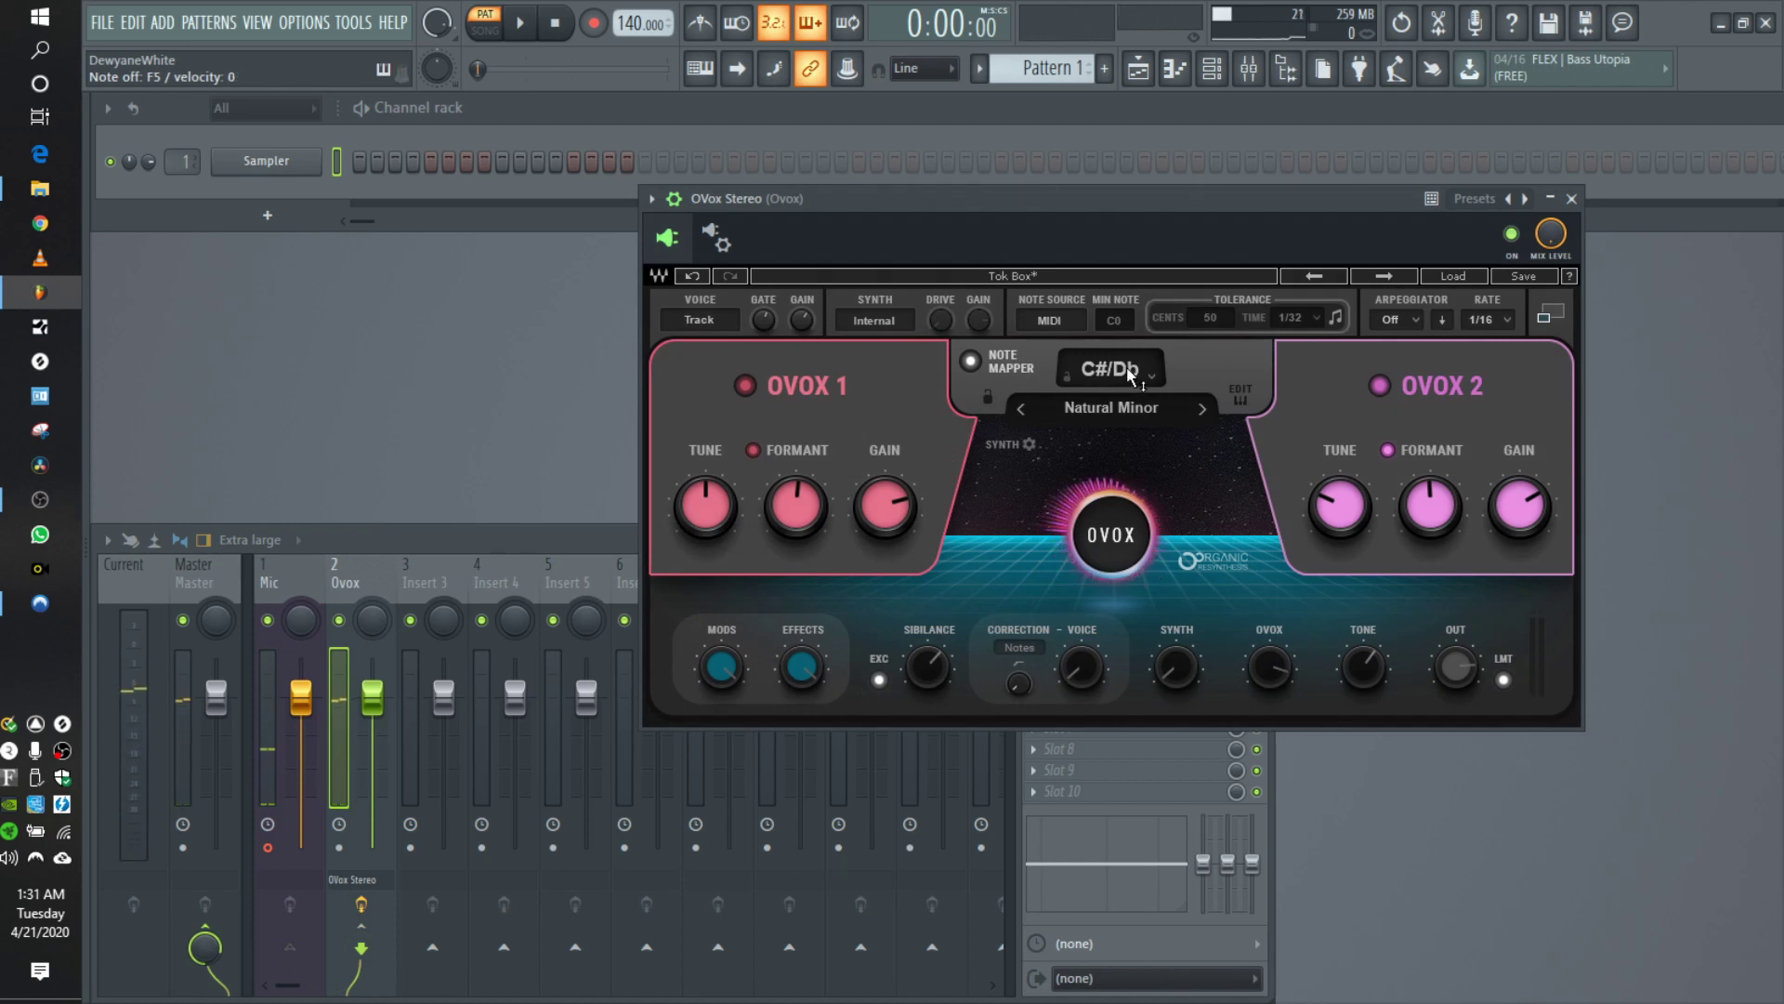
# - Turn off the OVox Note Mapper and review its list of root keys without choosing another
pyautogui.click(969, 362)
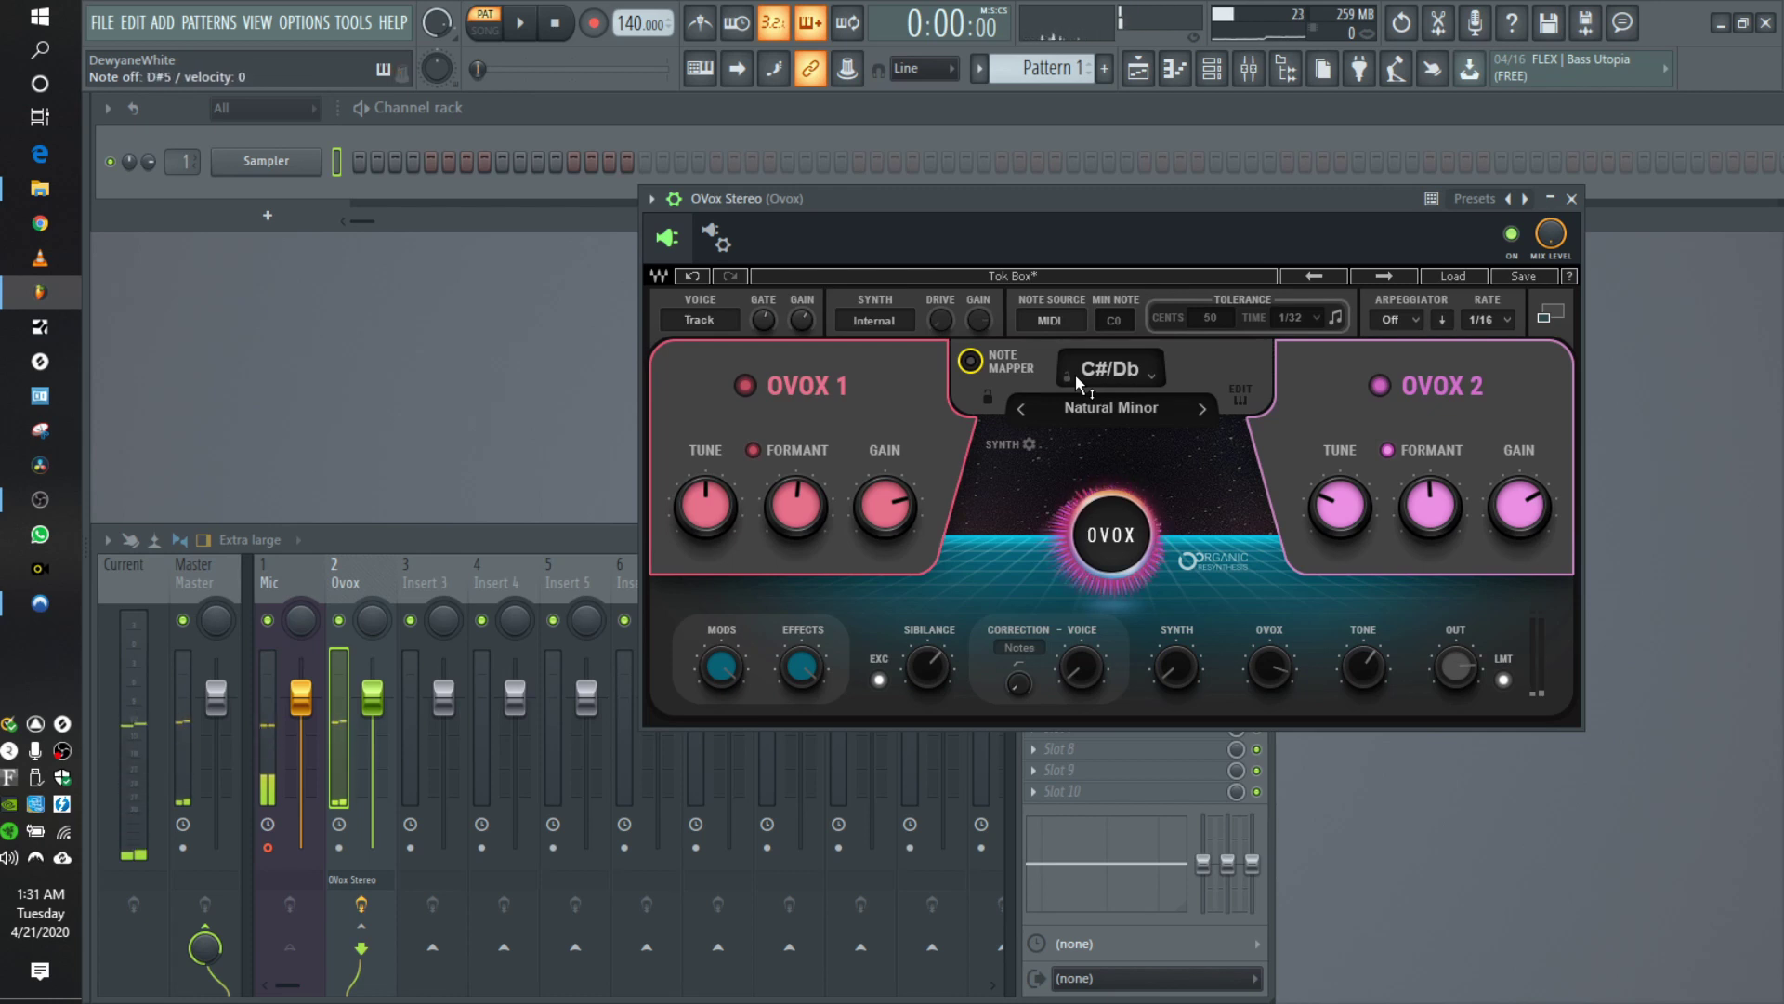
pyautogui.click(1152, 377)
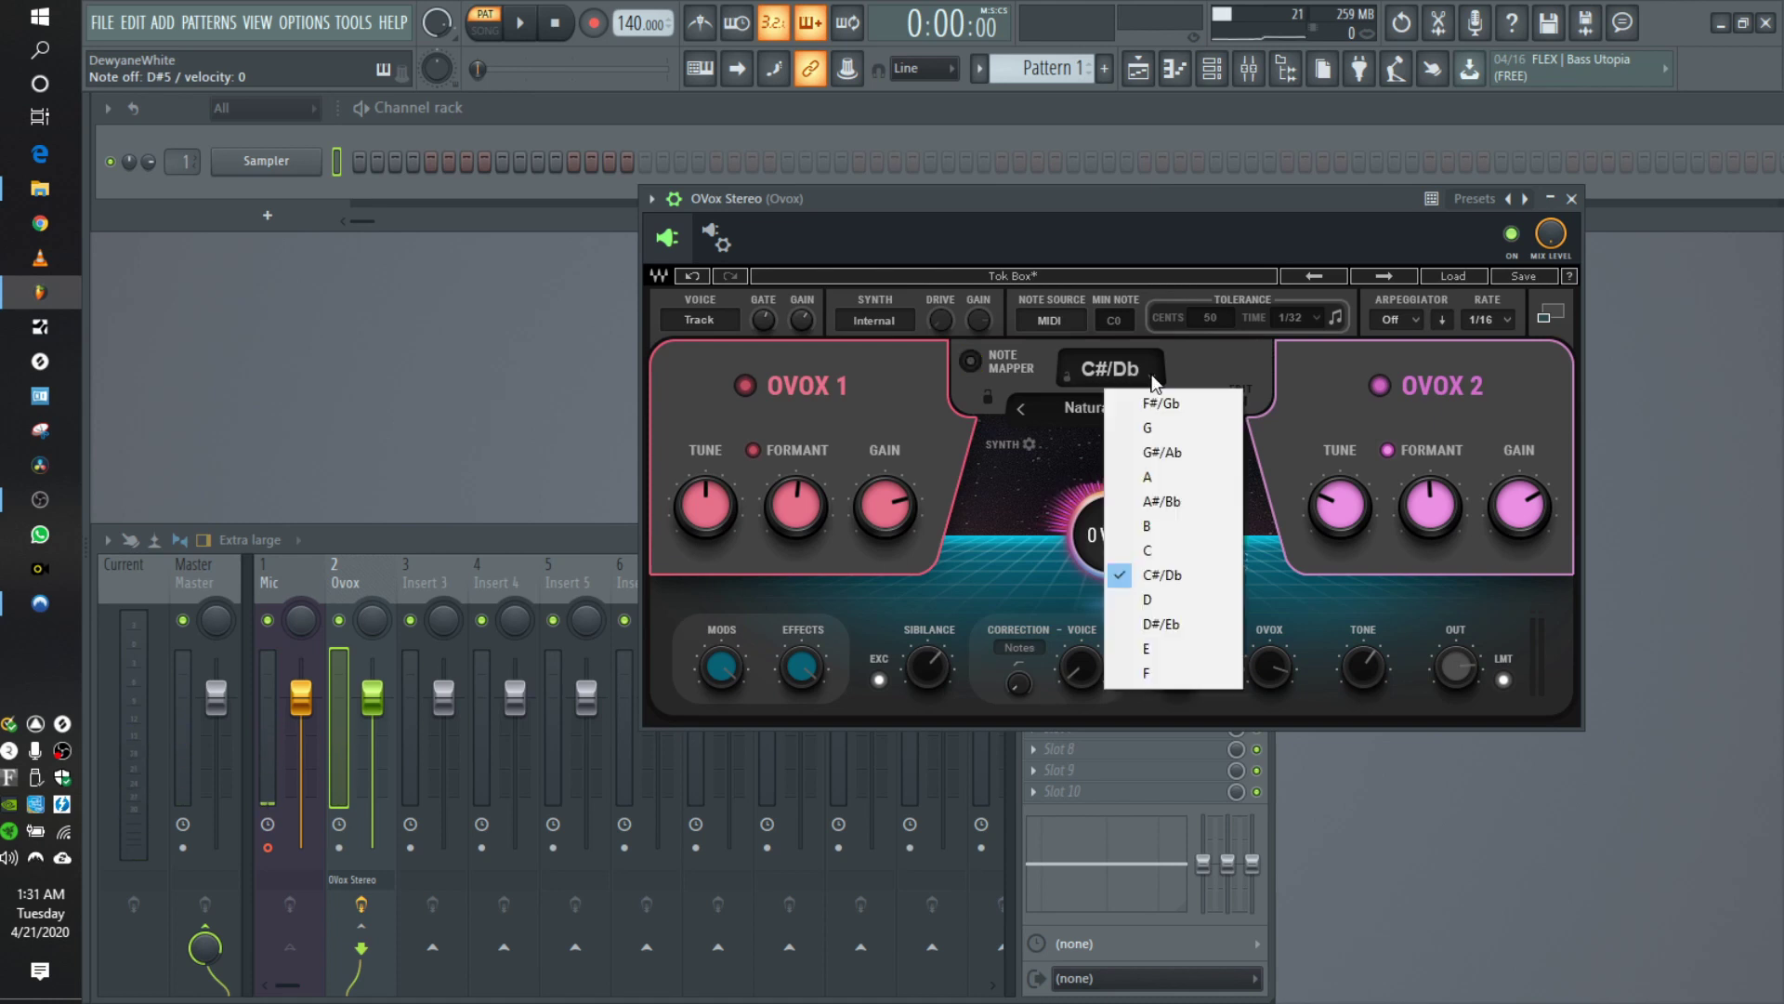
pyautogui.click(1188, 351)
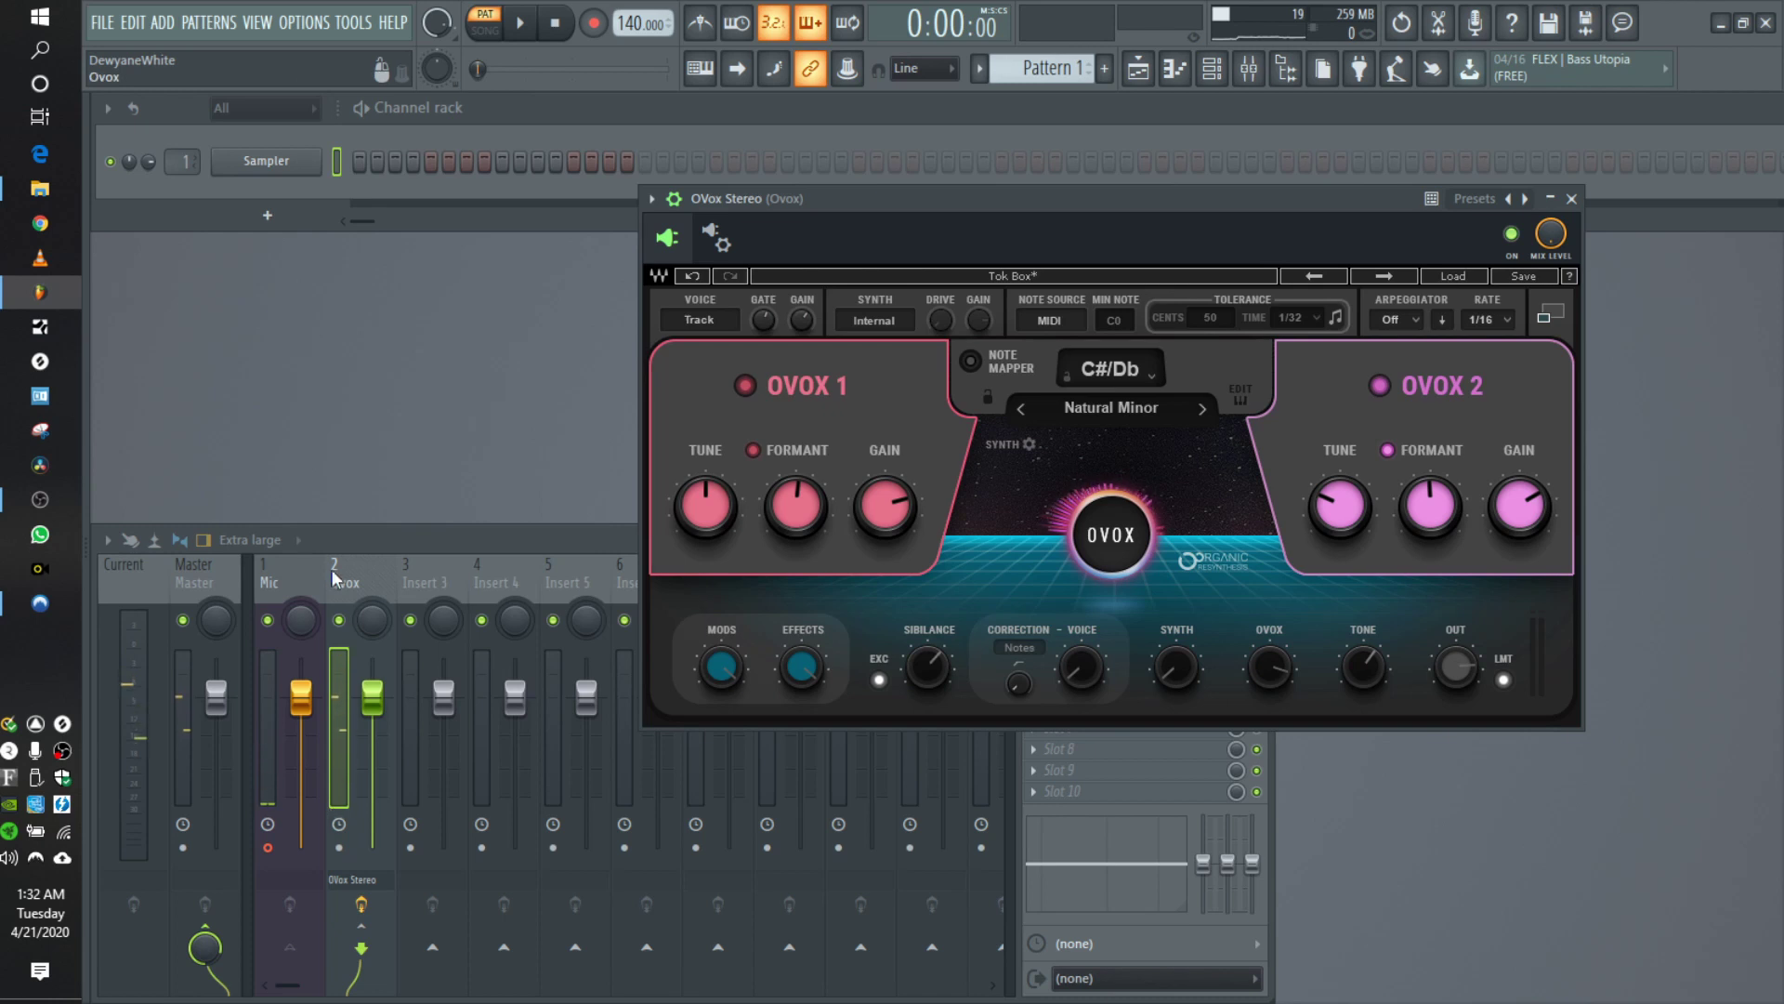
# - Disable the Mic track's send to the Ovox track while keeping its send to the Master
pyautogui.click(288, 561)
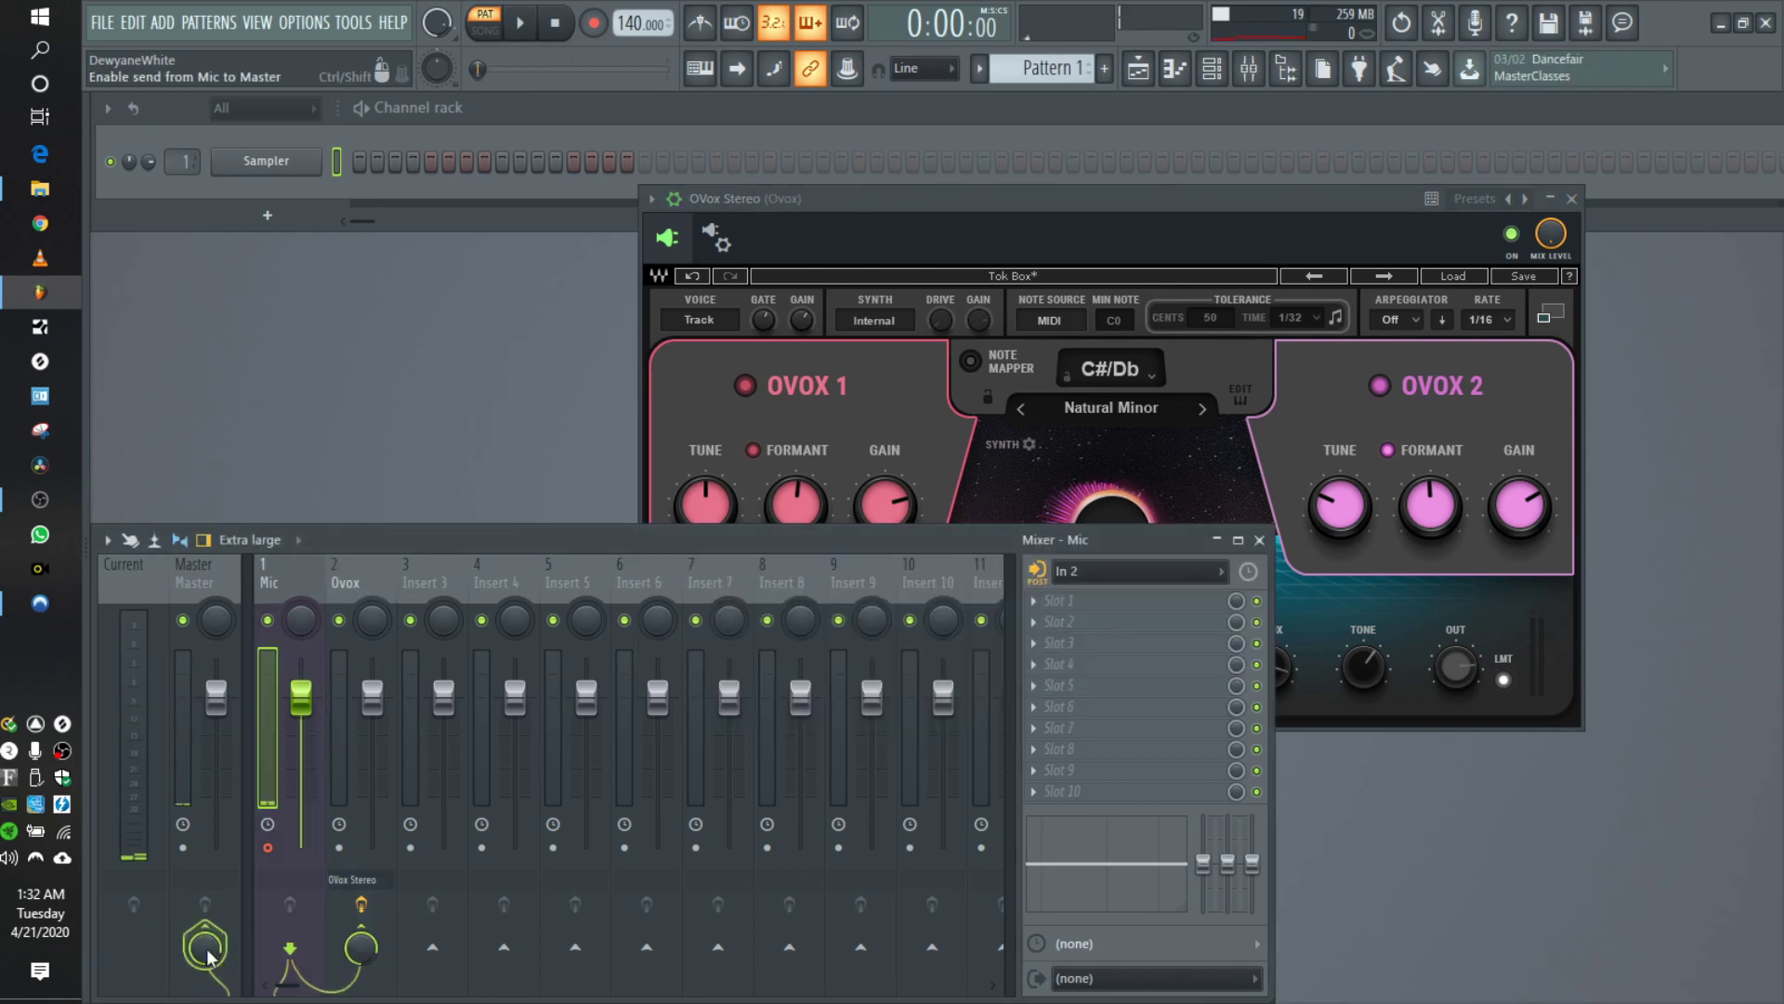
pyautogui.click(360, 927)
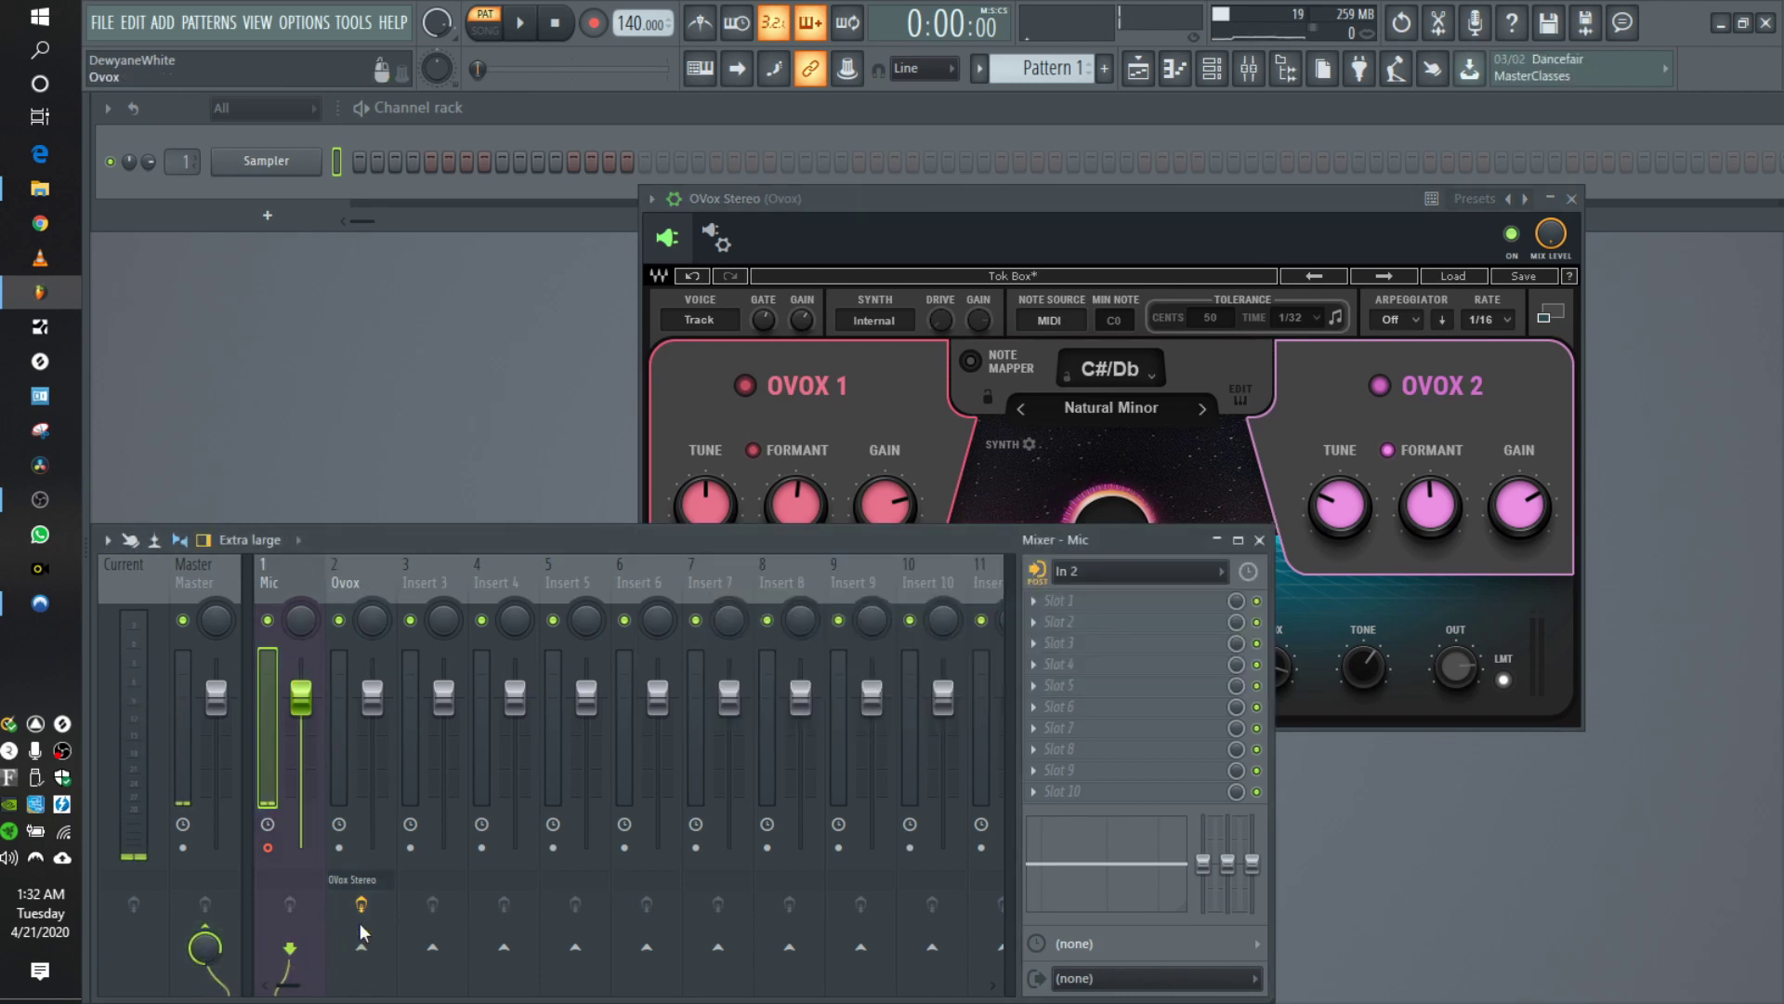